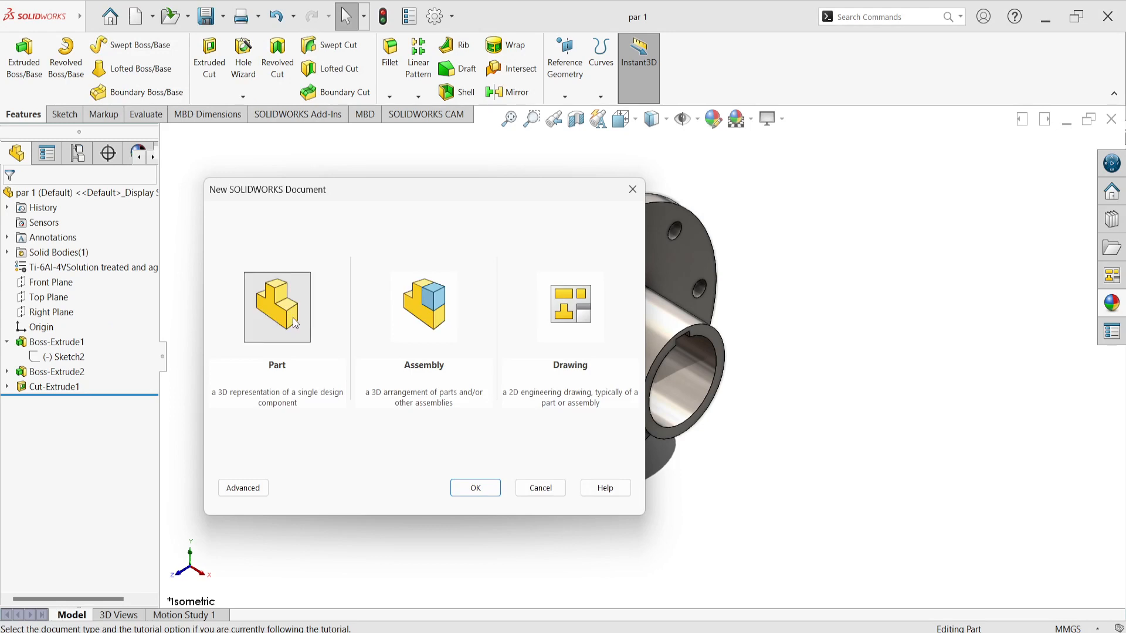
# - Create a new part document and start a sketch on the Right Plane
pyautogui.doubleClick(294, 311)
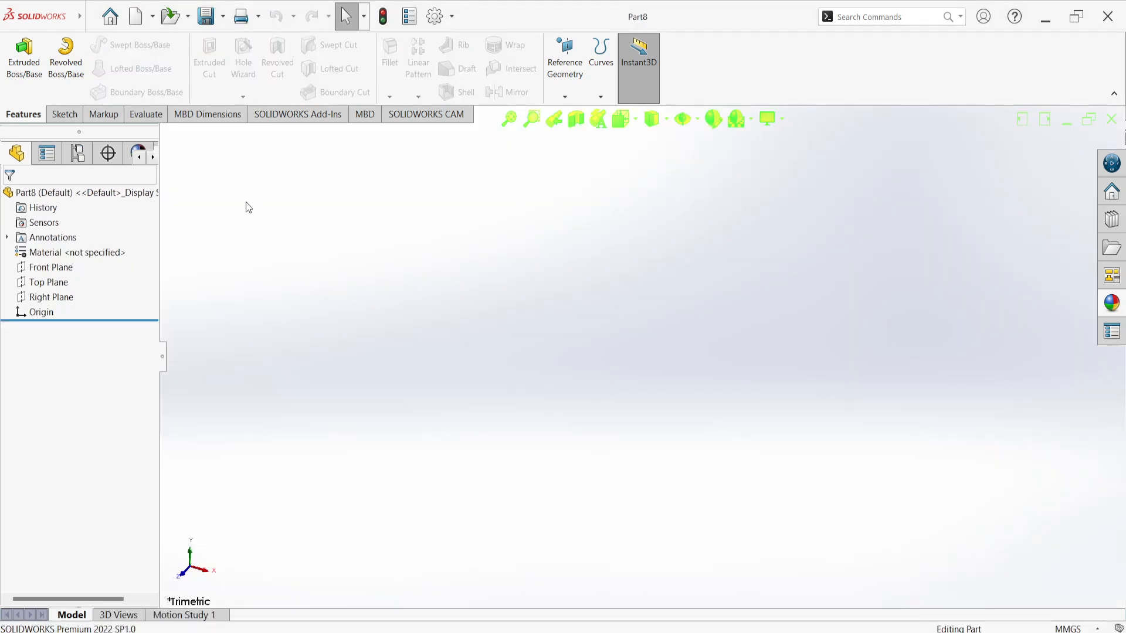
pyautogui.click(69, 118)
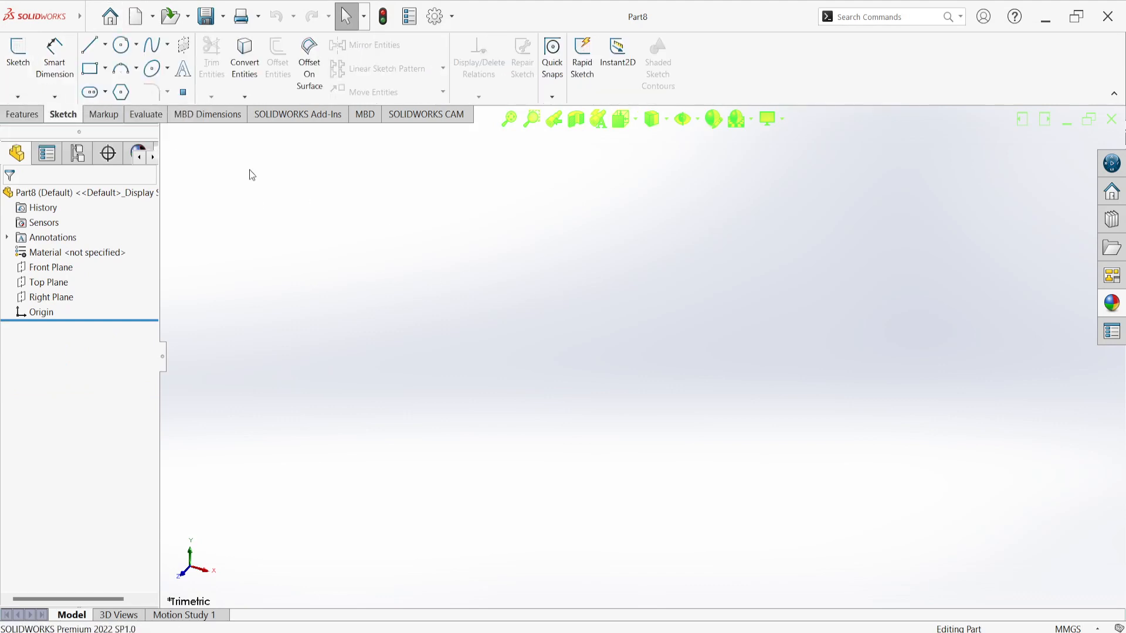
pyautogui.click(18, 56)
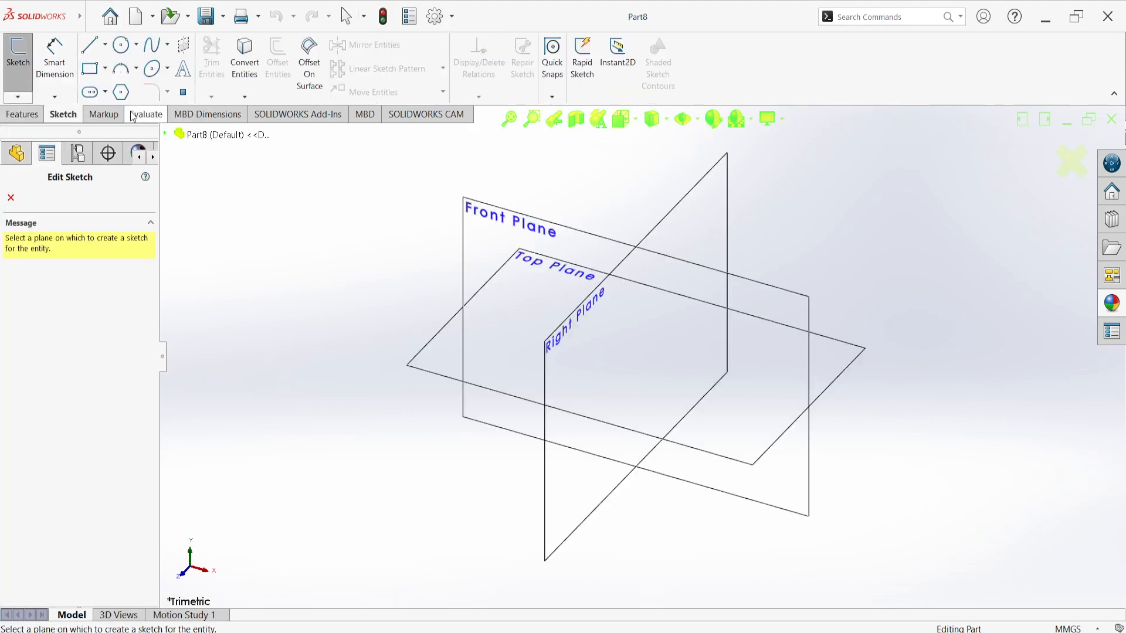
pyautogui.click(695, 201)
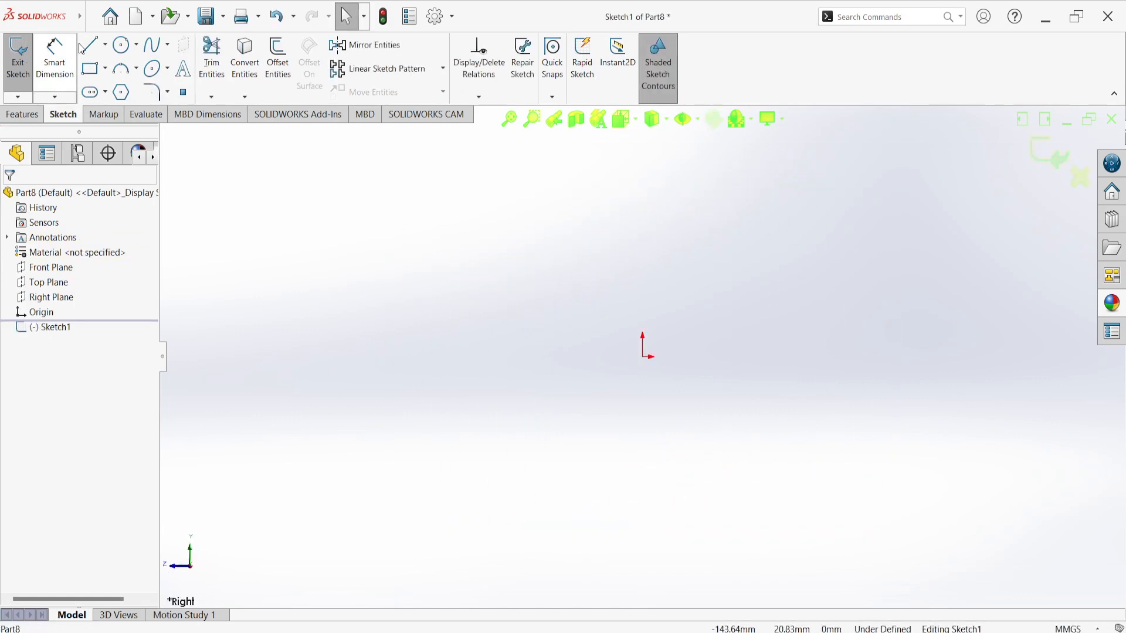
# - Sketch a six-sided polygon centred on the origin with an inscribed circle about 35.5 mm in diameter and horizontal upper and lower sides
pyautogui.click(122, 93)
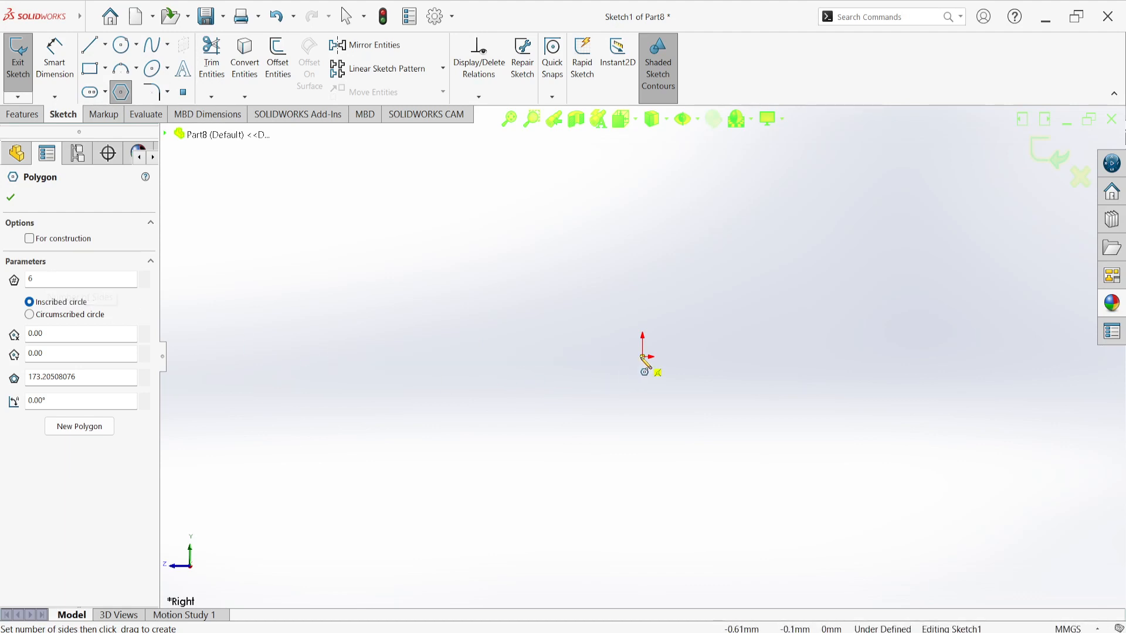
pyautogui.click(647, 357)
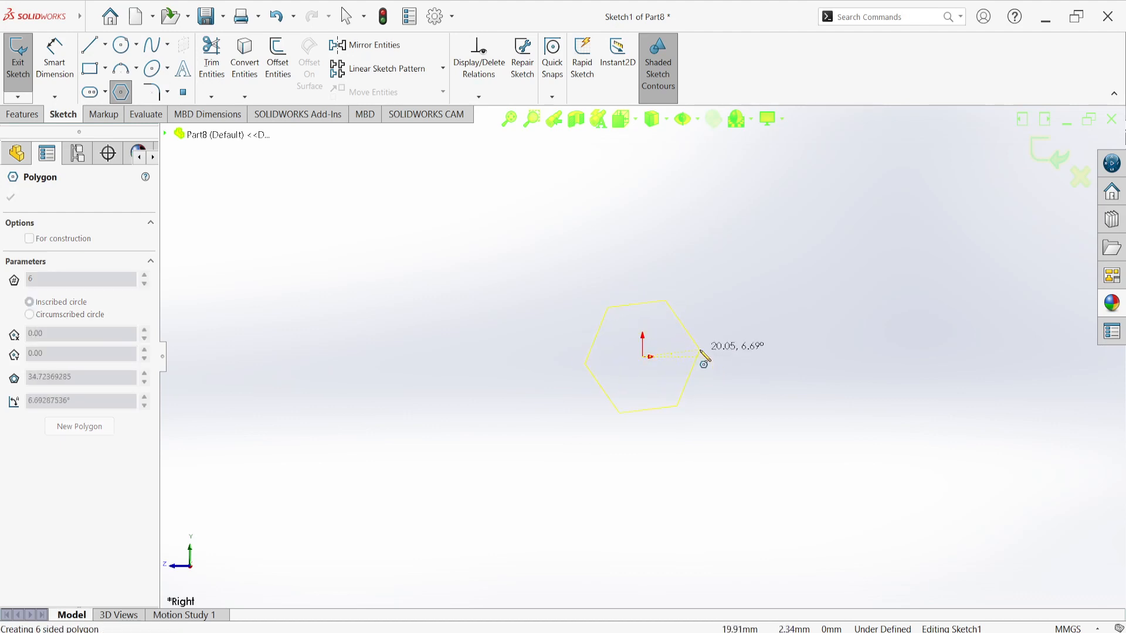
pyautogui.click(706, 360)
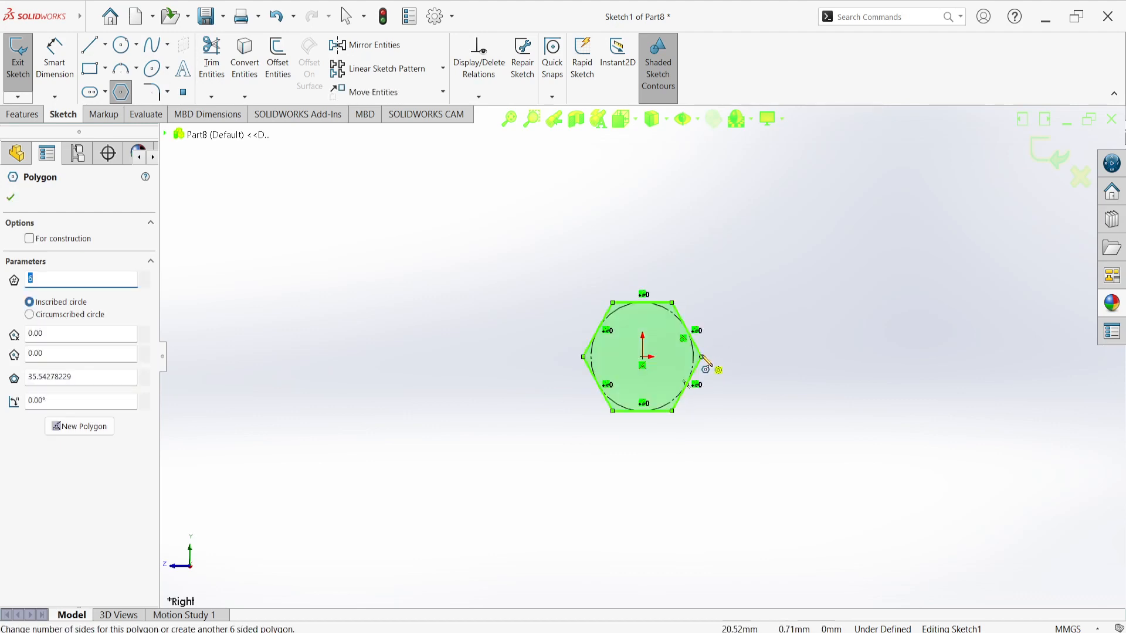
pyautogui.rightClick(656, 201)
pyautogui.click(692, 205)
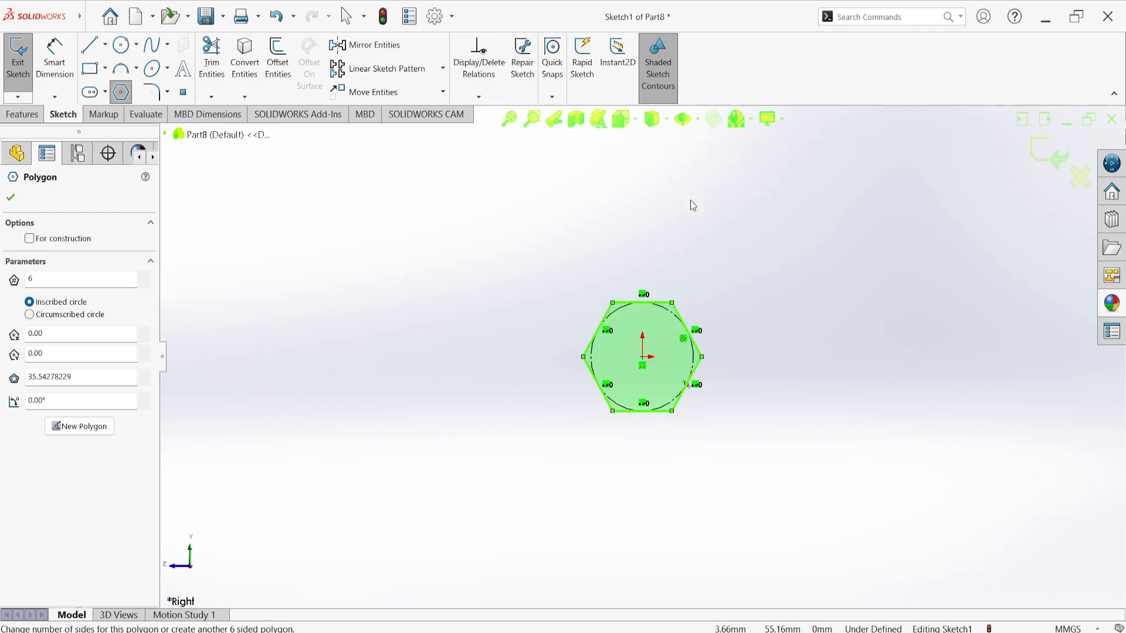
# - Sketch a circle of about 10.5 mm radius inside the hexagon, centred on the origin
pyautogui.click(122, 44)
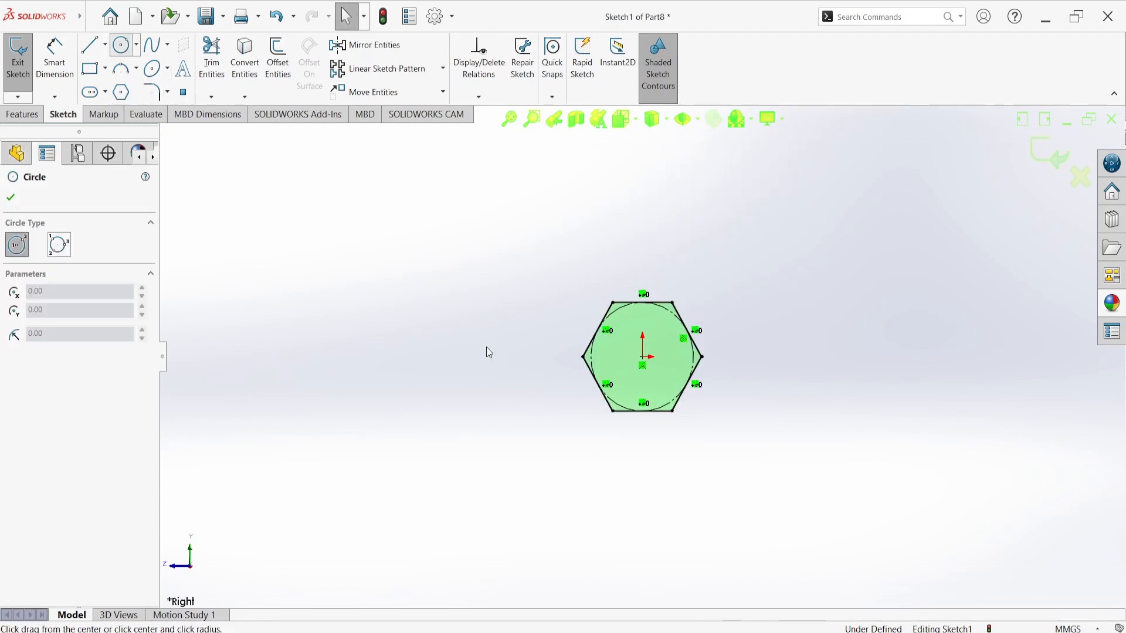
pyautogui.click(643, 357)
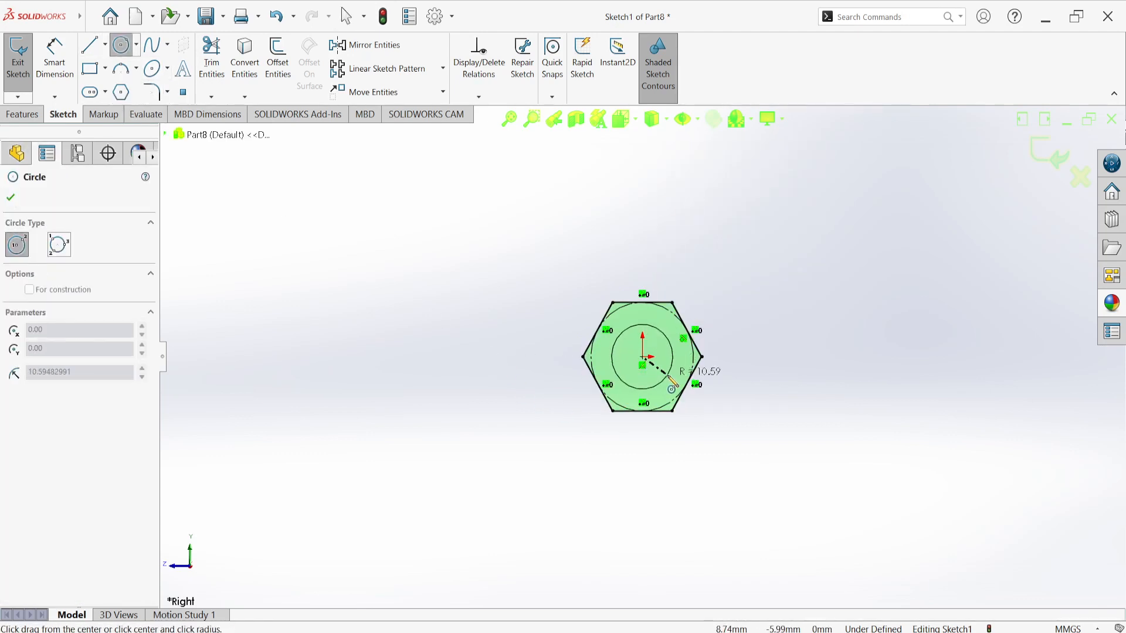
pyautogui.click(673, 382)
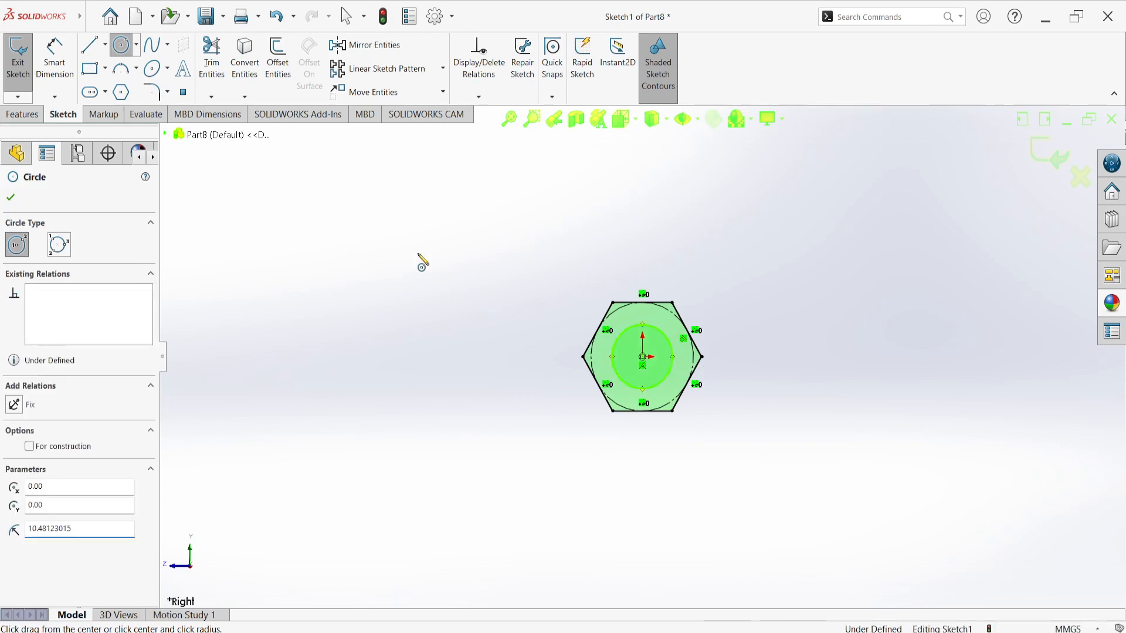
pyautogui.rightClick(342, 221)
pyautogui.click(398, 230)
# - Dimension the inner circle's diameter to 10 mm and exit the sketch
pyautogui.click(59, 62)
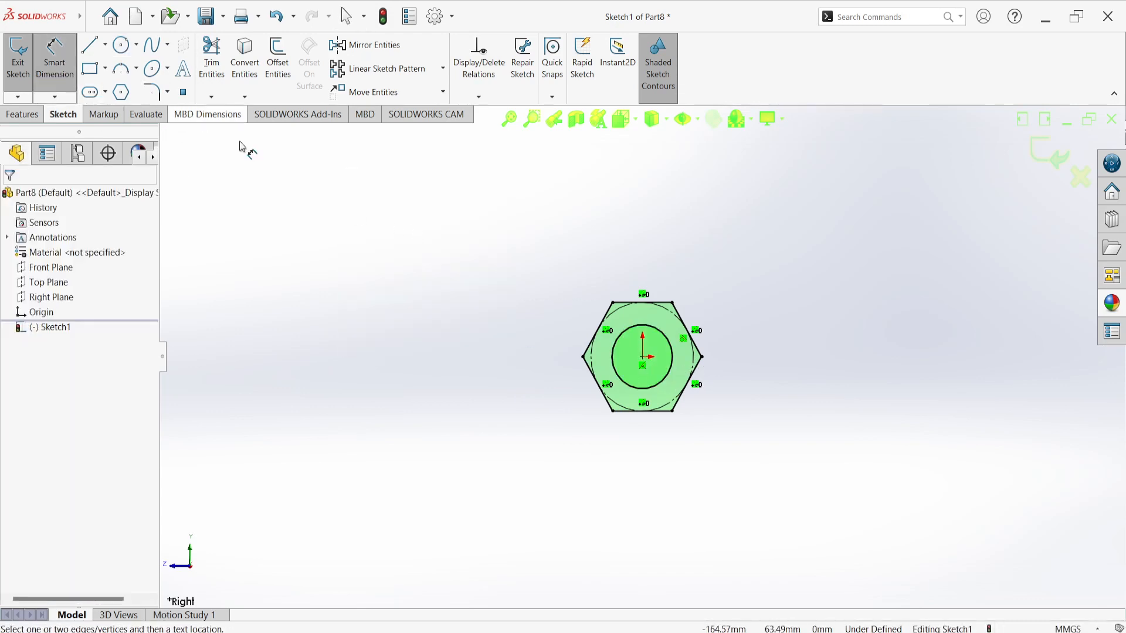
pyautogui.click(666, 332)
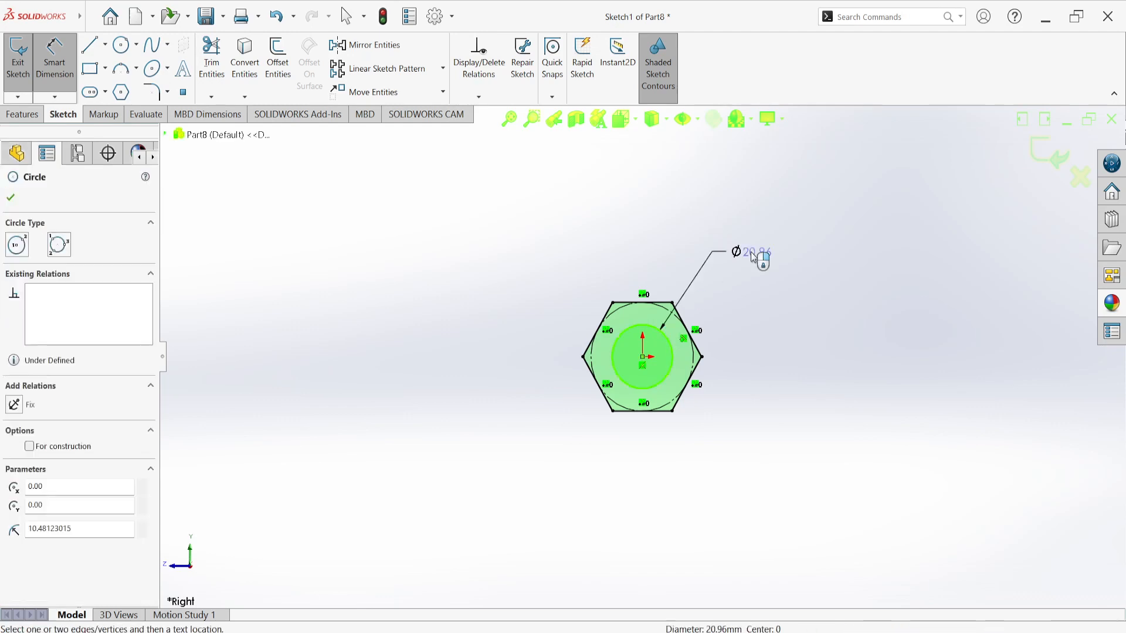
pyautogui.click(754, 257)
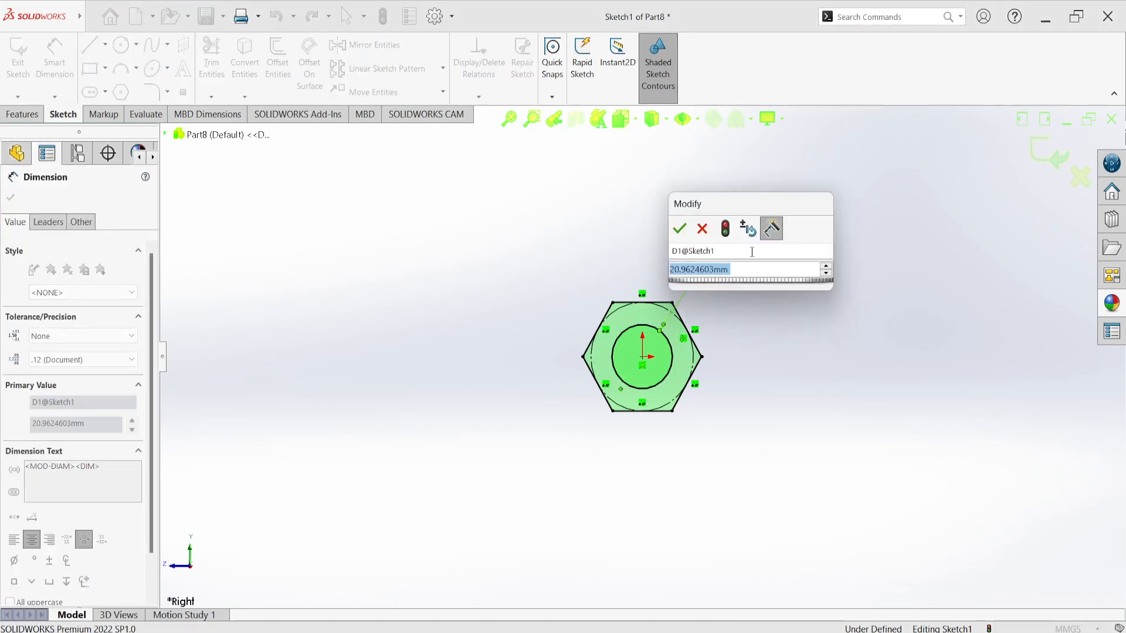
pyautogui.write('10')
pyautogui.press('Return')
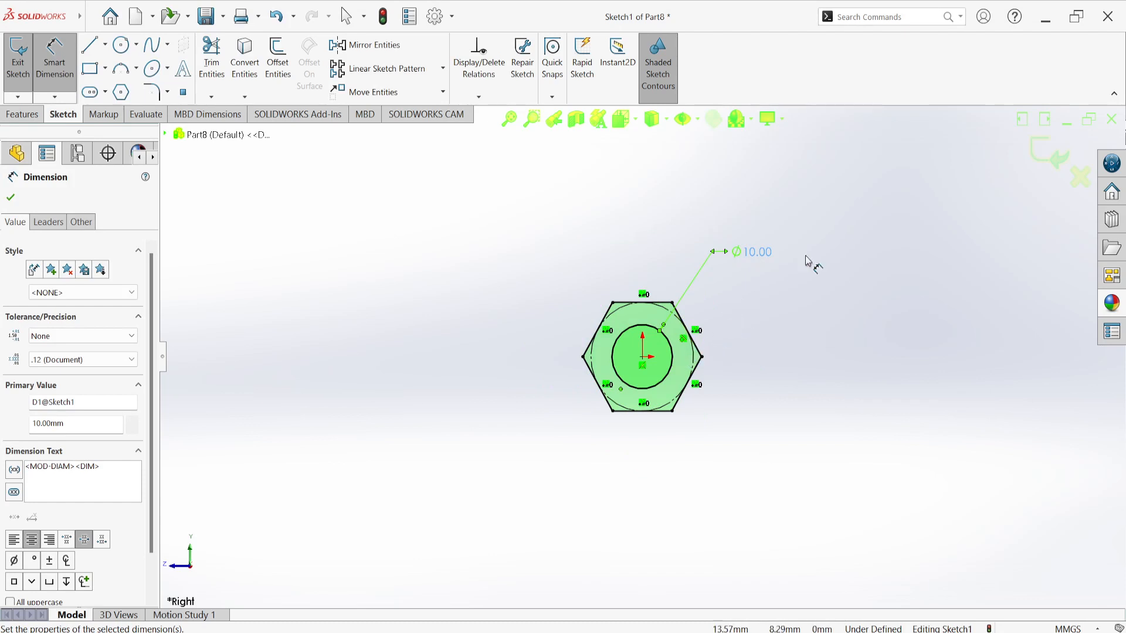
pyautogui.click(10, 197)
pyautogui.click(1044, 153)
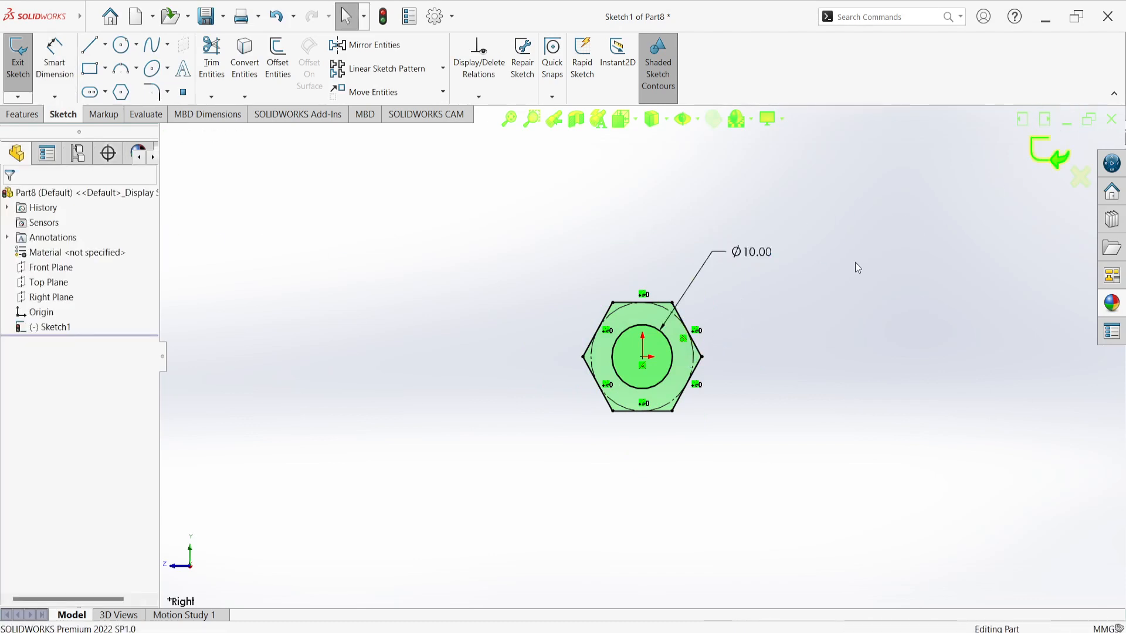
# - Set up a Boss-Extrude of the hexagon sketch with the Mid Plane end condition and a 7 mm depth
pyautogui.moveTo(827, 268)
pyautogui.mouseDown(button='middle')
pyautogui.moveTo(890, 309)
pyautogui.moveTo(870, 326)
pyautogui.mouseUp(button='middle')
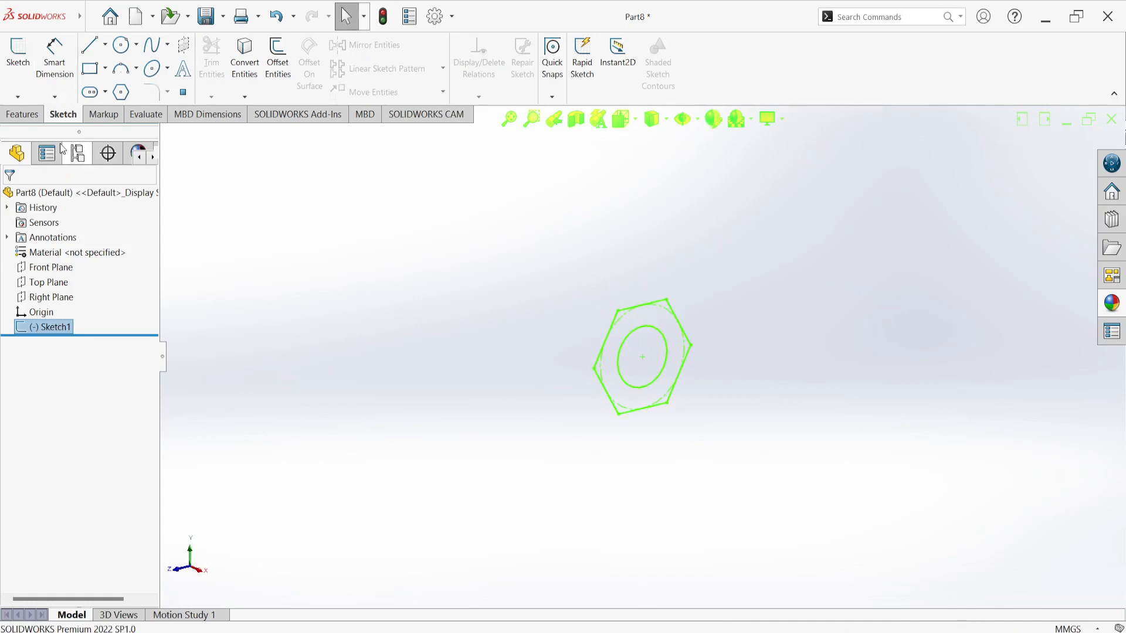
pyautogui.click(22, 114)
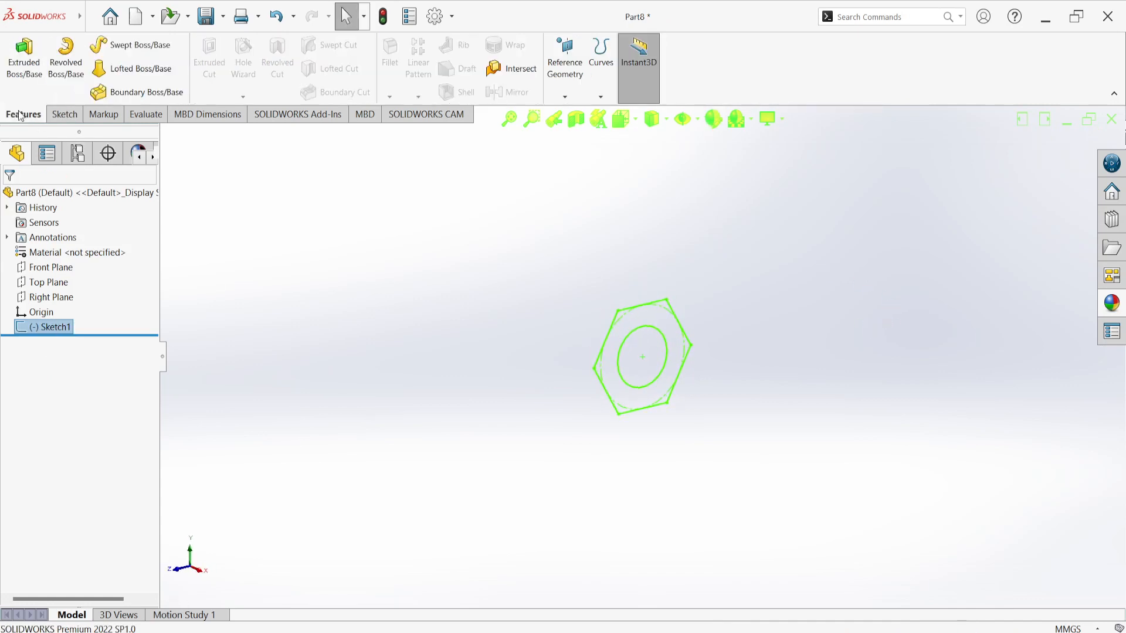
pyautogui.click(22, 62)
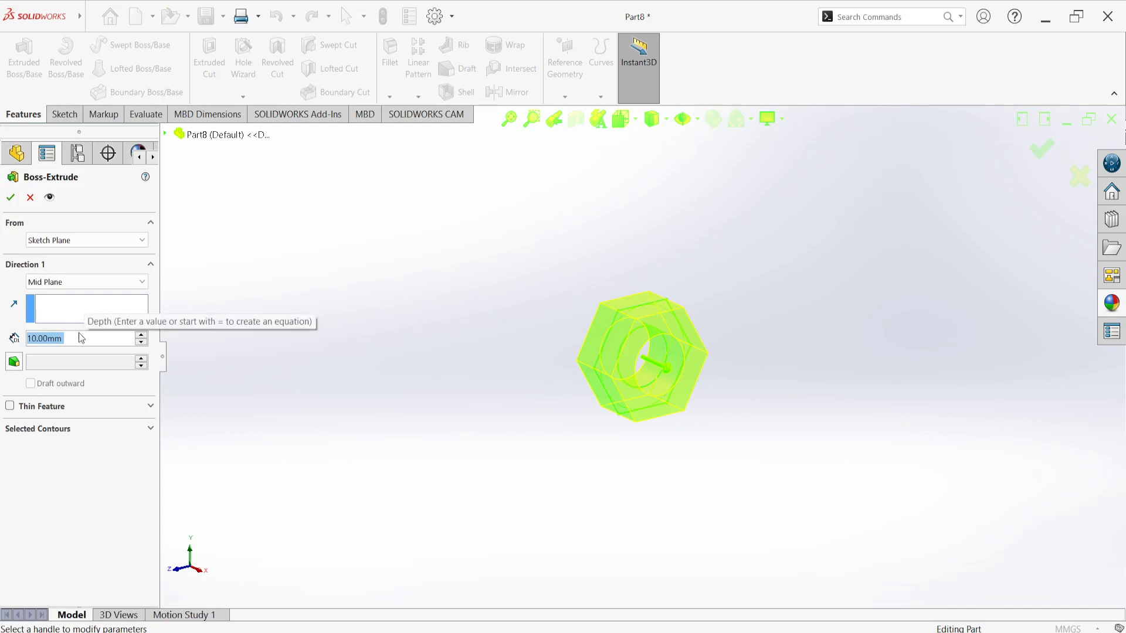
pyautogui.write('7')
pyautogui.press('Return')
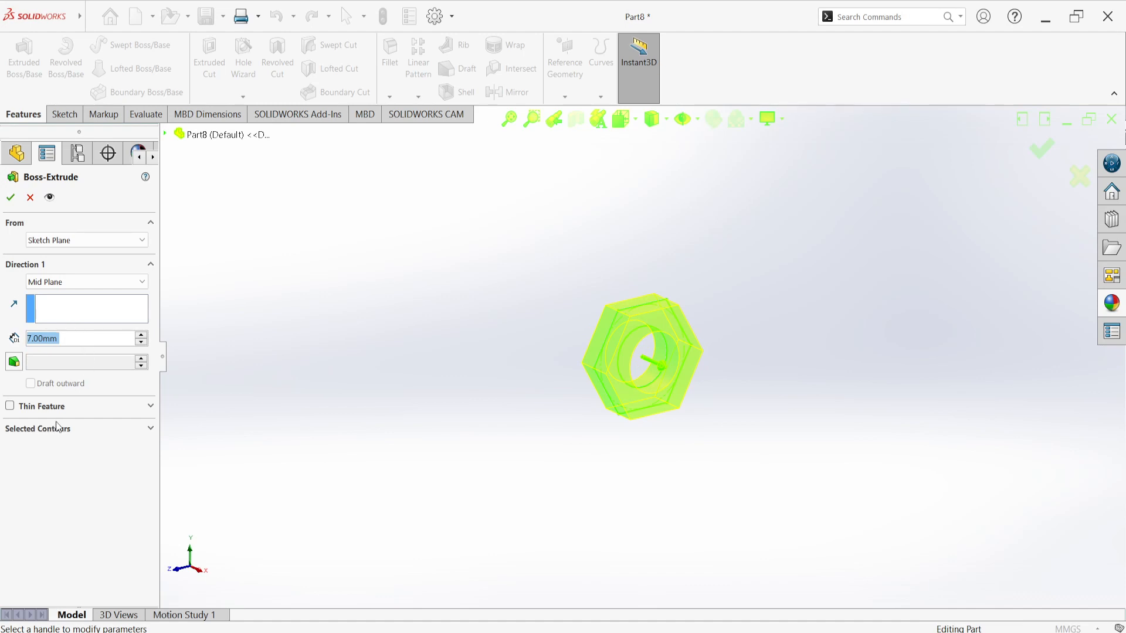
# - Replace the extrusion's whole-sketch contour with the inner circle region and the surrounding hexagon region, and complete the solid hexagonal extrusion
pyautogui.click(95, 434)
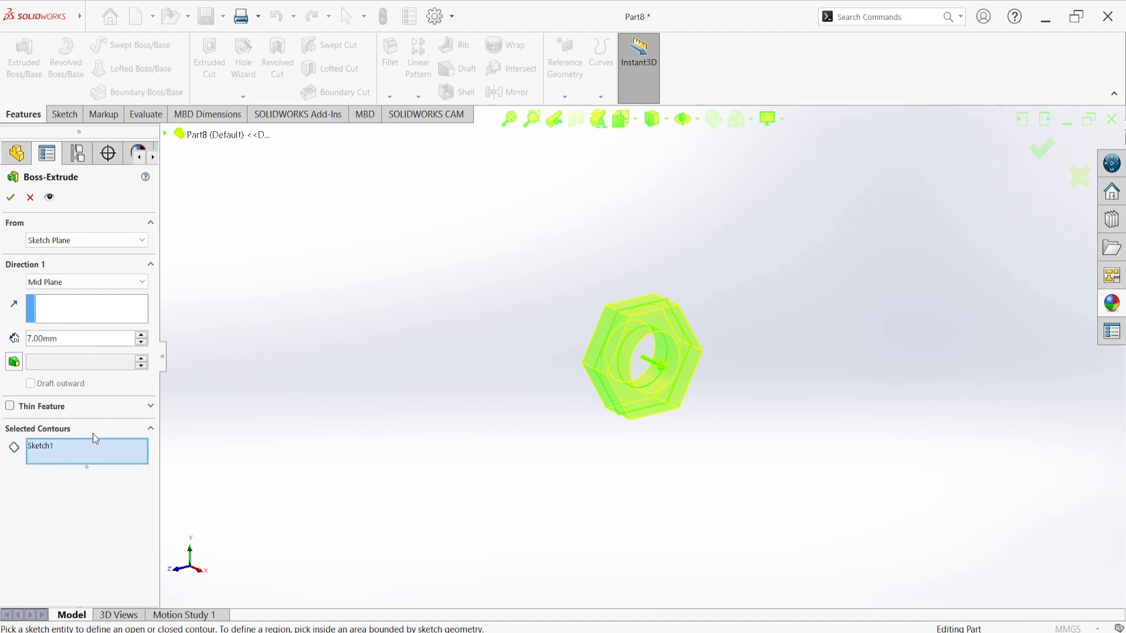
pyautogui.rightClick(70, 450)
pyautogui.click(117, 459)
pyautogui.click(652, 370)
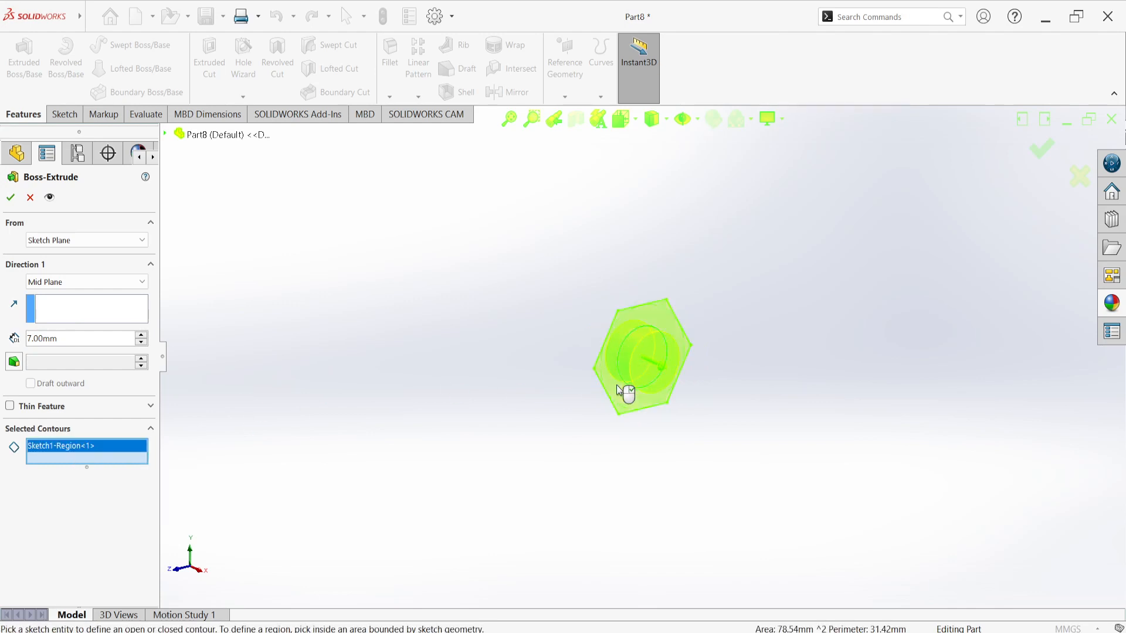
pyautogui.click(618, 389)
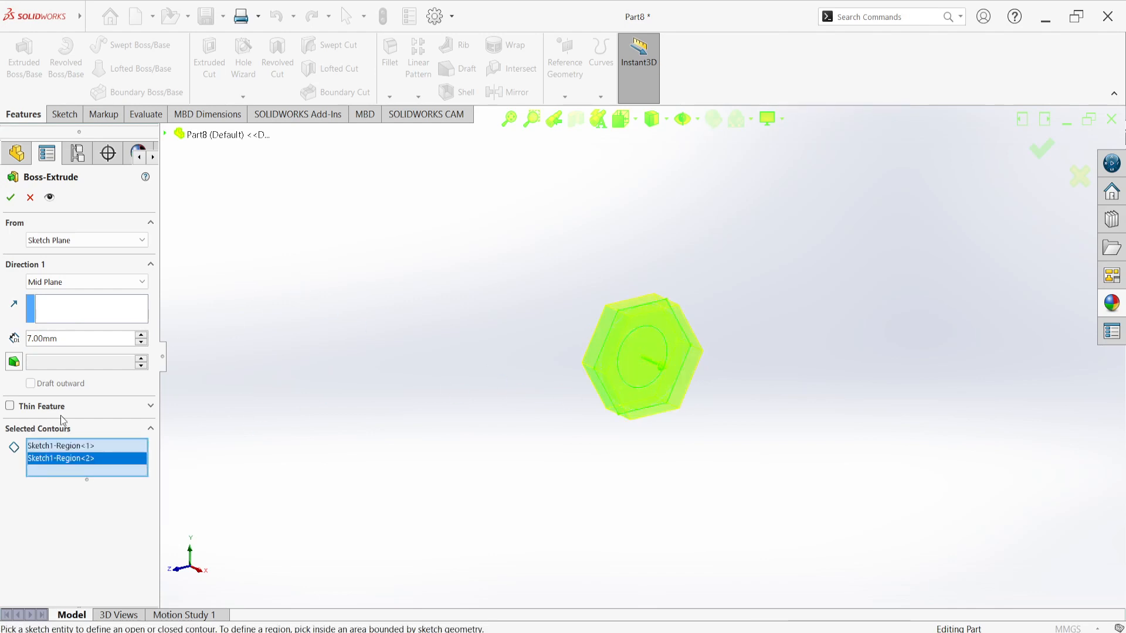
pyautogui.click(9, 200)
pyautogui.click(355, 320)
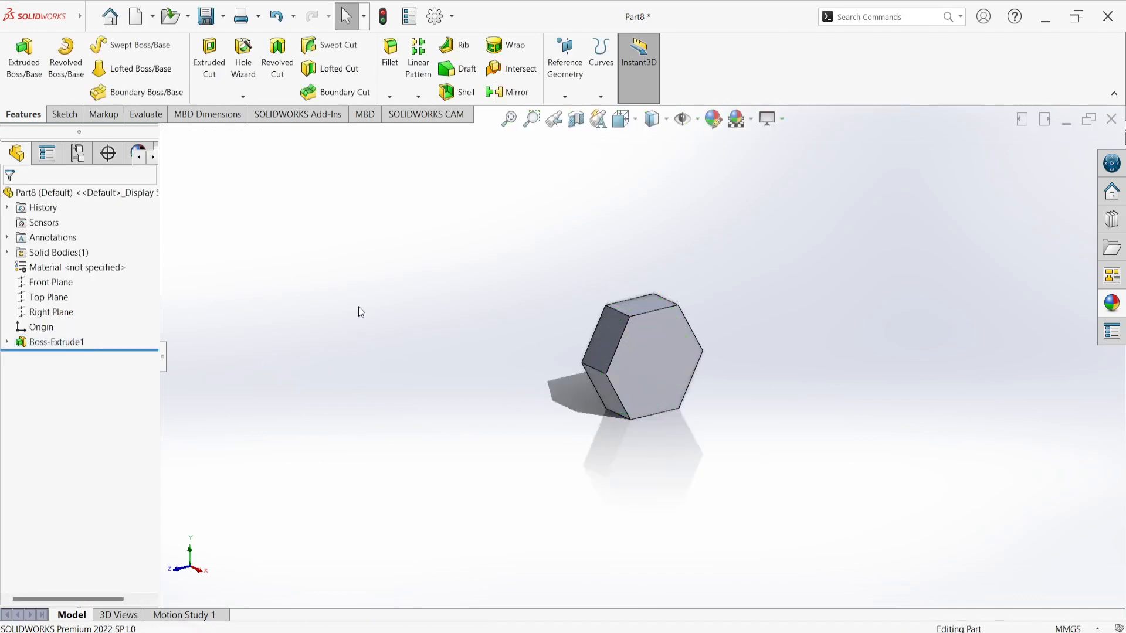
# - Sketch a circle of about 8.48 mm radius on the solid's front hexagonal face, centred on the origin and touching the hexagon's sides
pyautogui.scroll(-4, 657, 346)
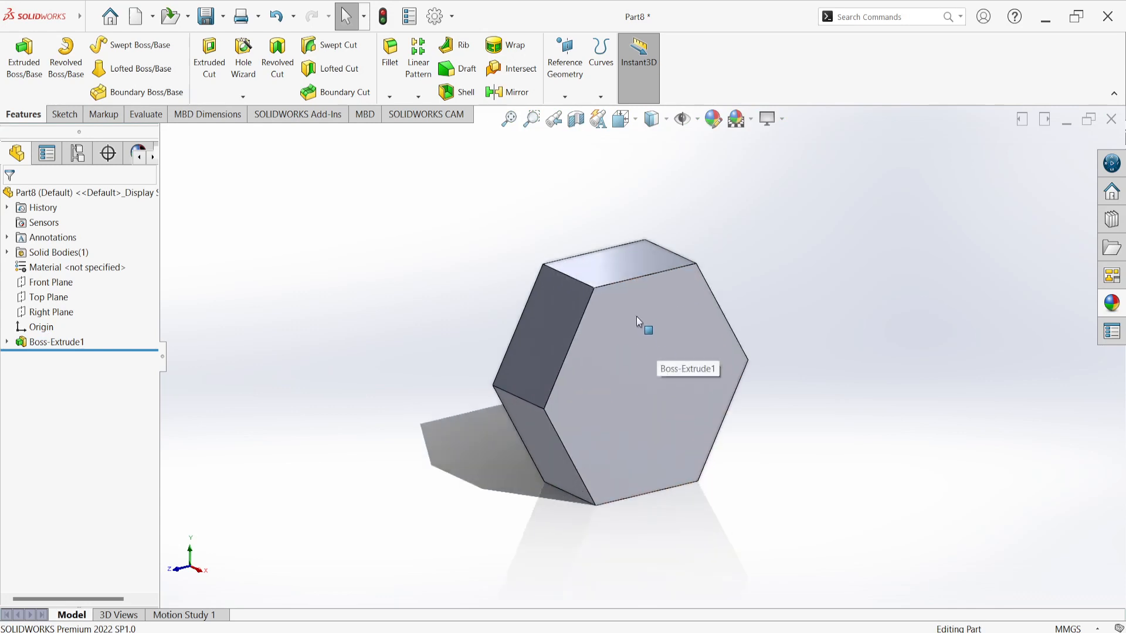
pyautogui.click(637, 317)
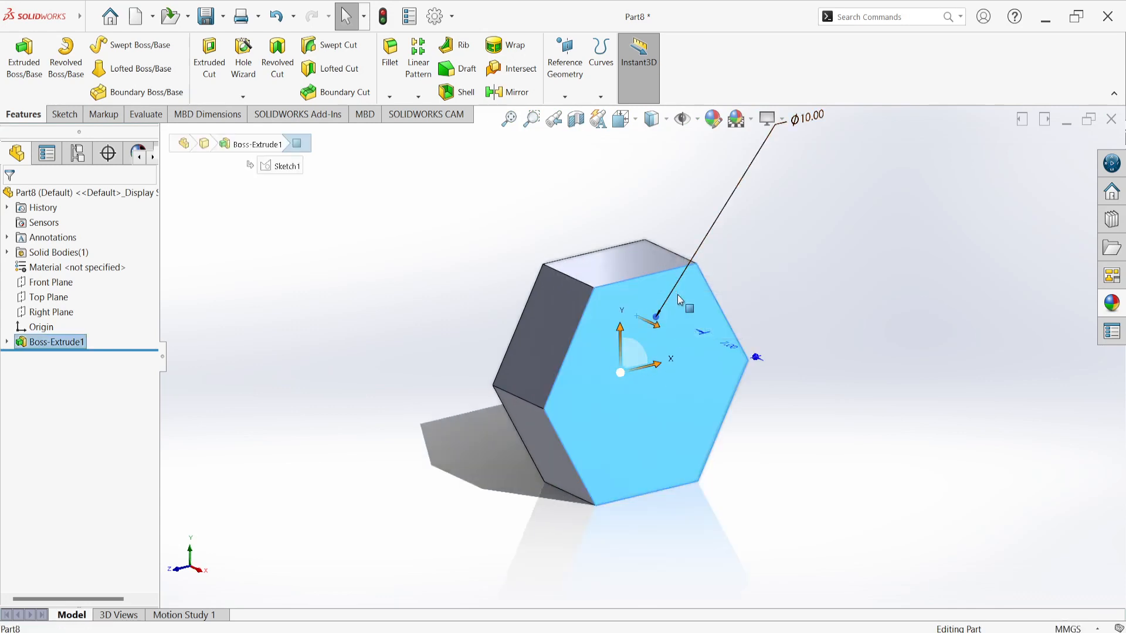
pyautogui.rightClick(691, 311)
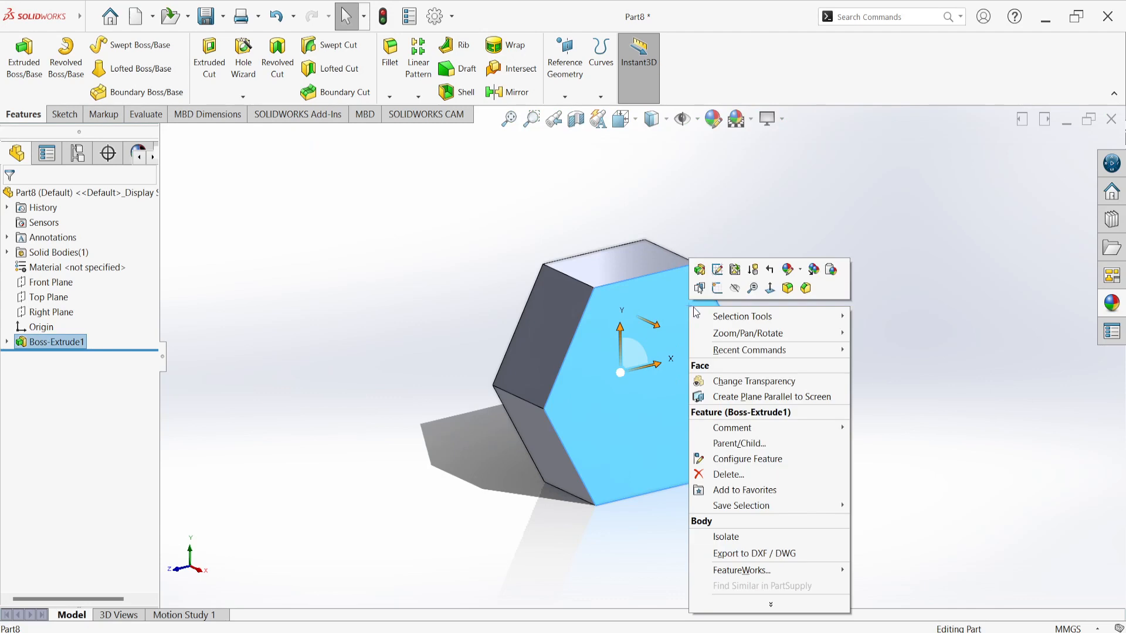
pyautogui.click(721, 289)
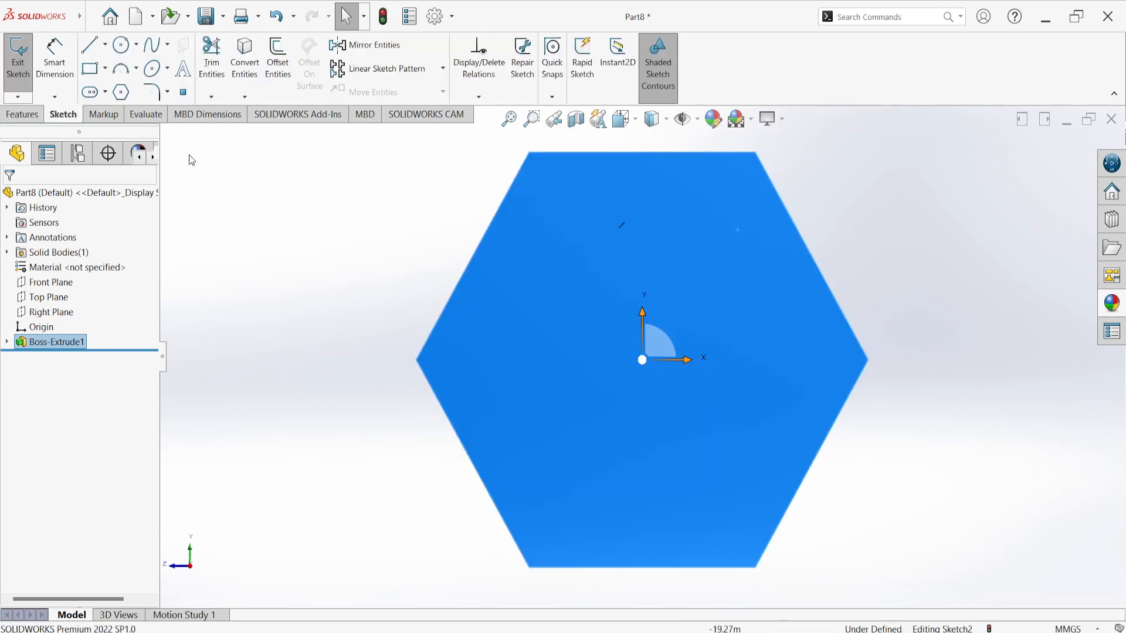
pyautogui.click(121, 44)
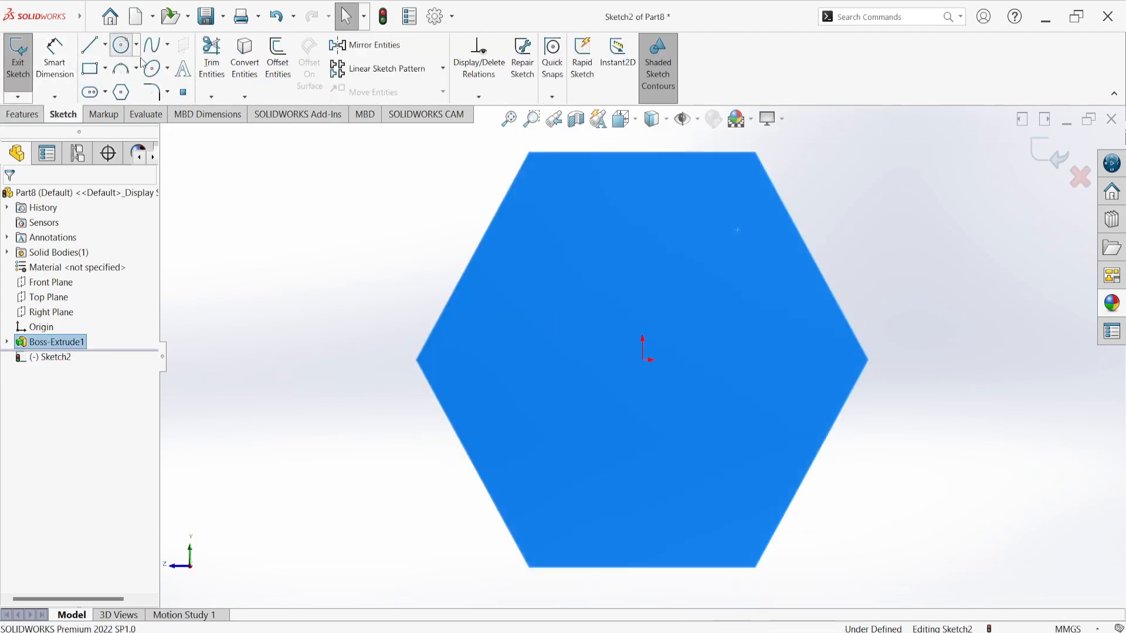
pyautogui.click(643, 360)
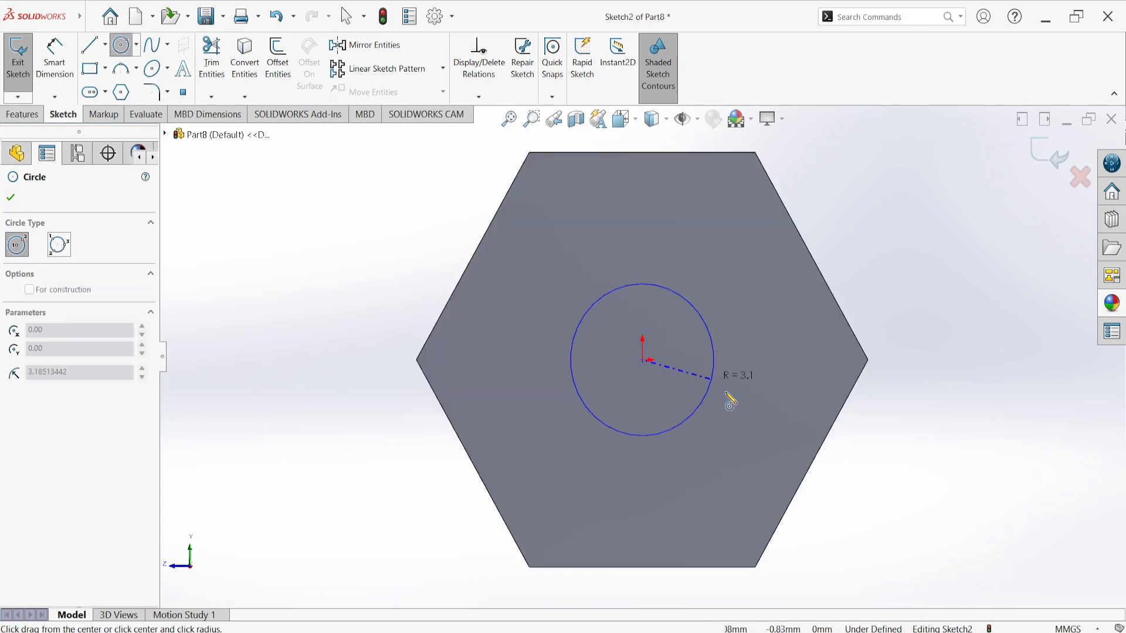
pyautogui.click(813, 465)
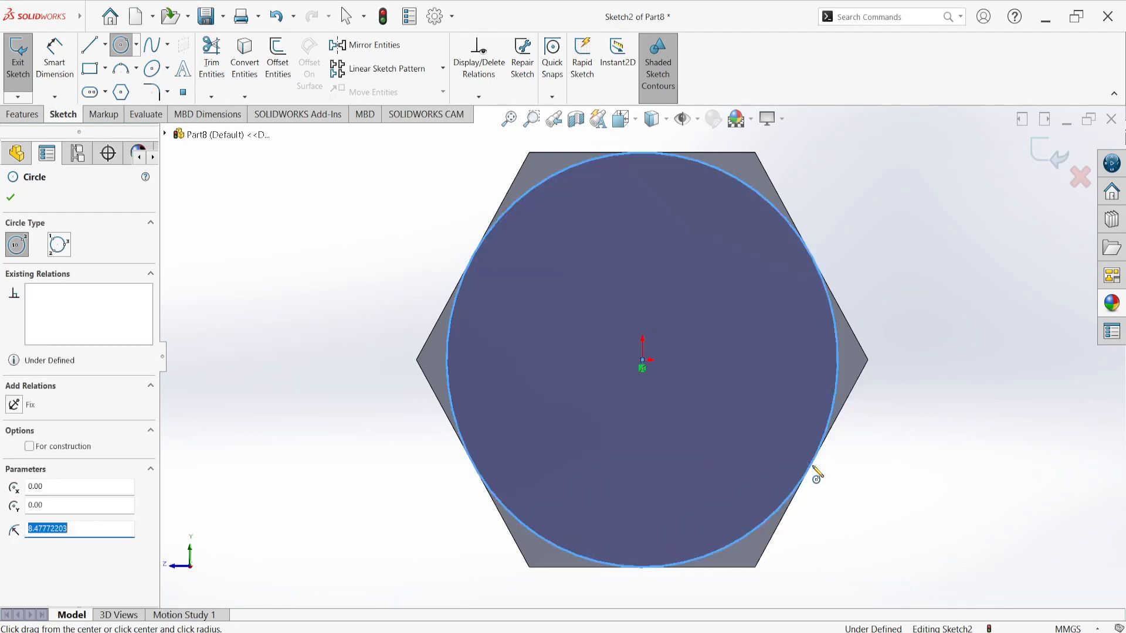
pyautogui.click(11, 197)
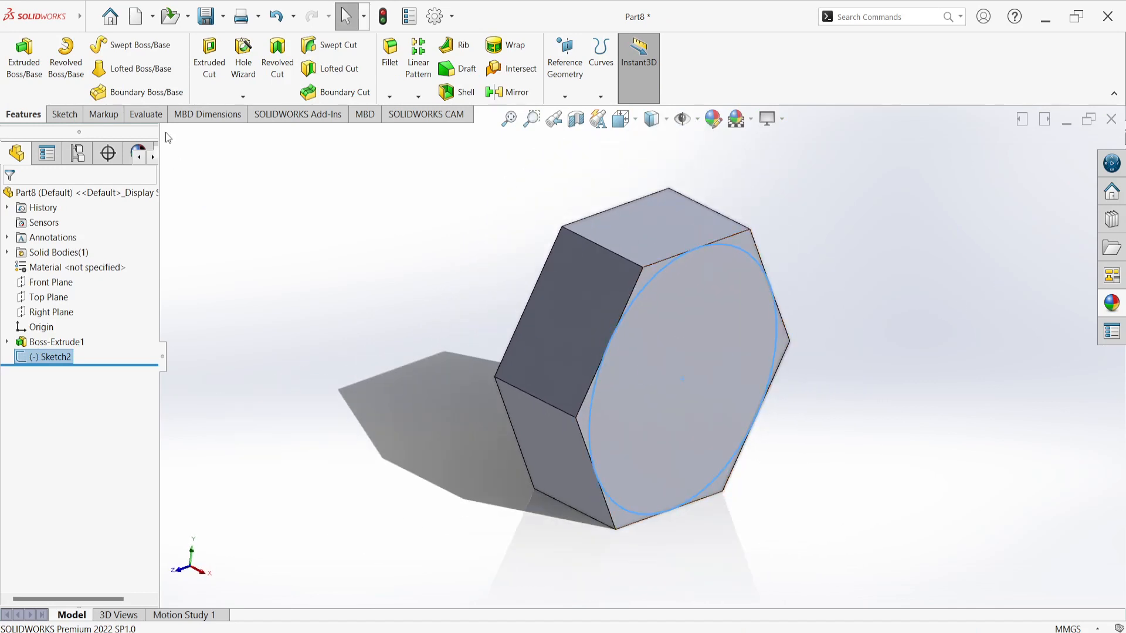
# - Cut the hexagon's front corners outside the circle sketch with a Mid Plane 7 mm Extruded Cut, flipped side and 60° draft
pyautogui.click(212, 65)
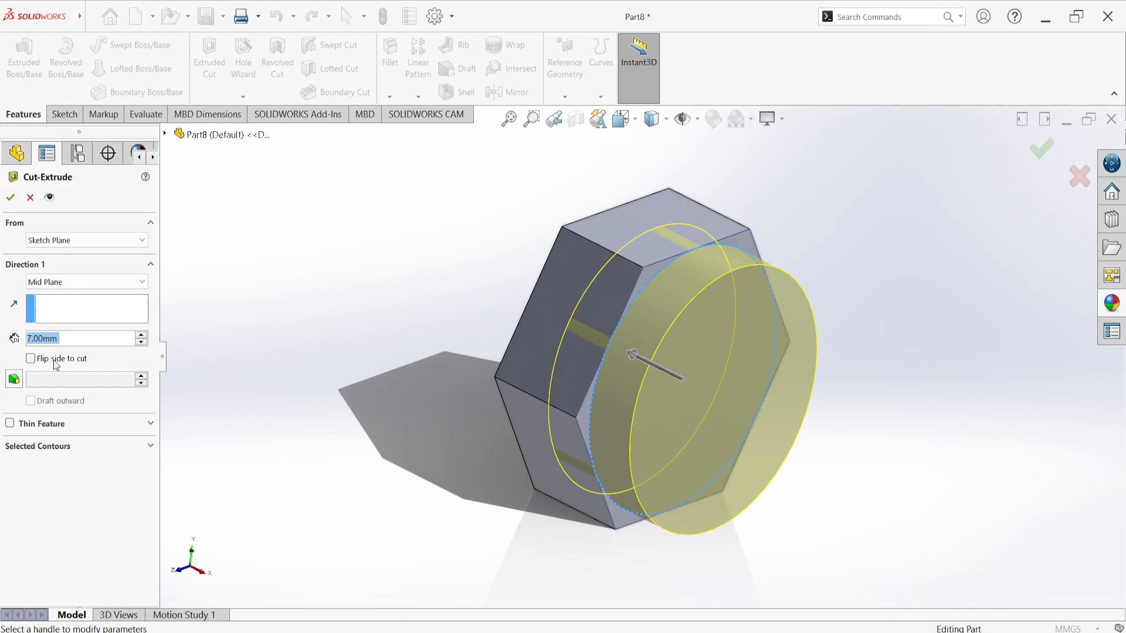
pyautogui.click(31, 358)
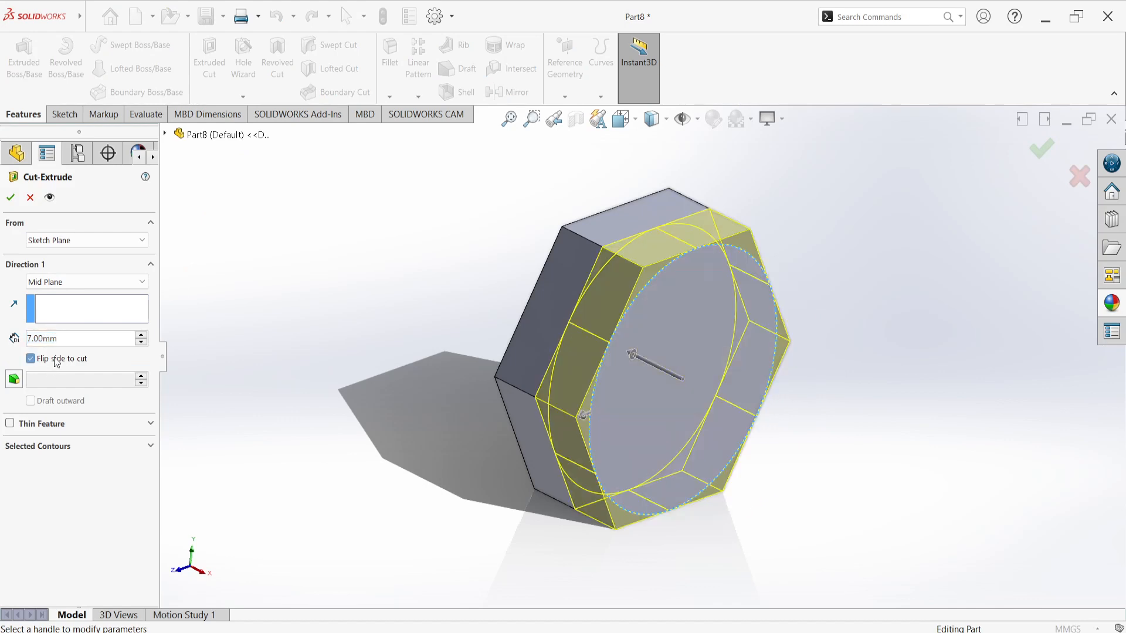
pyautogui.click(14, 379)
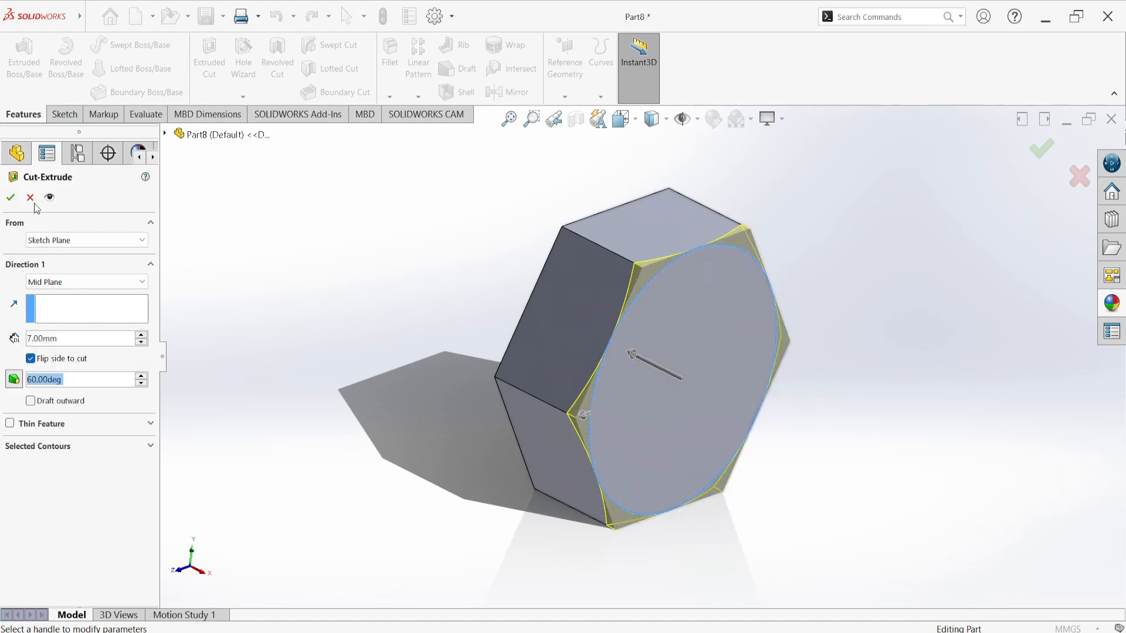
pyautogui.click(11, 198)
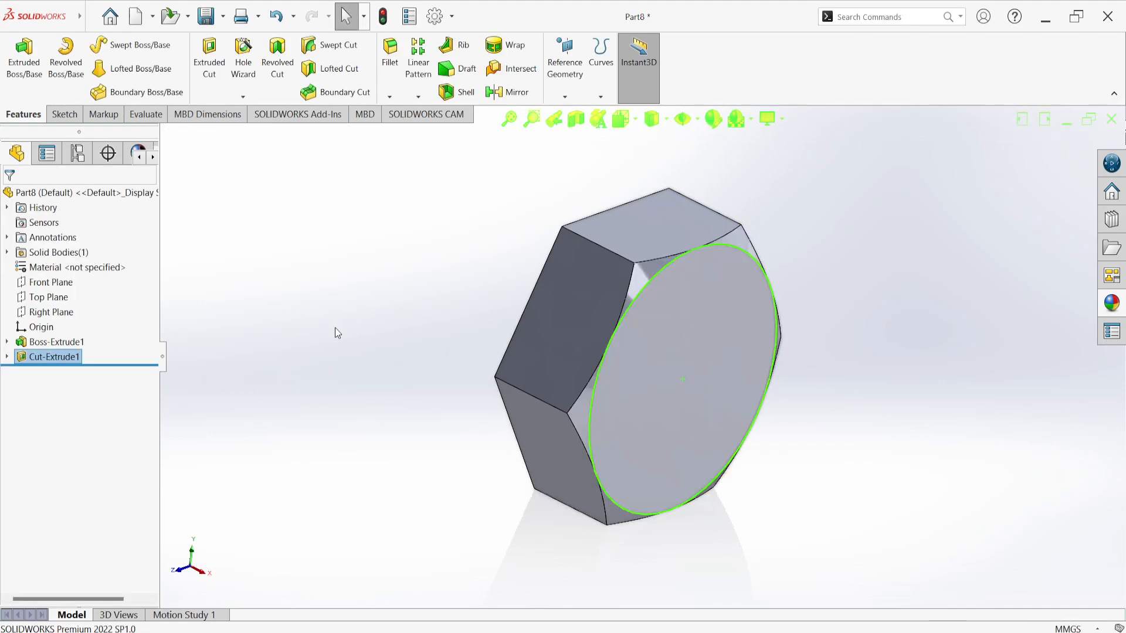
pyautogui.click(225, 419)
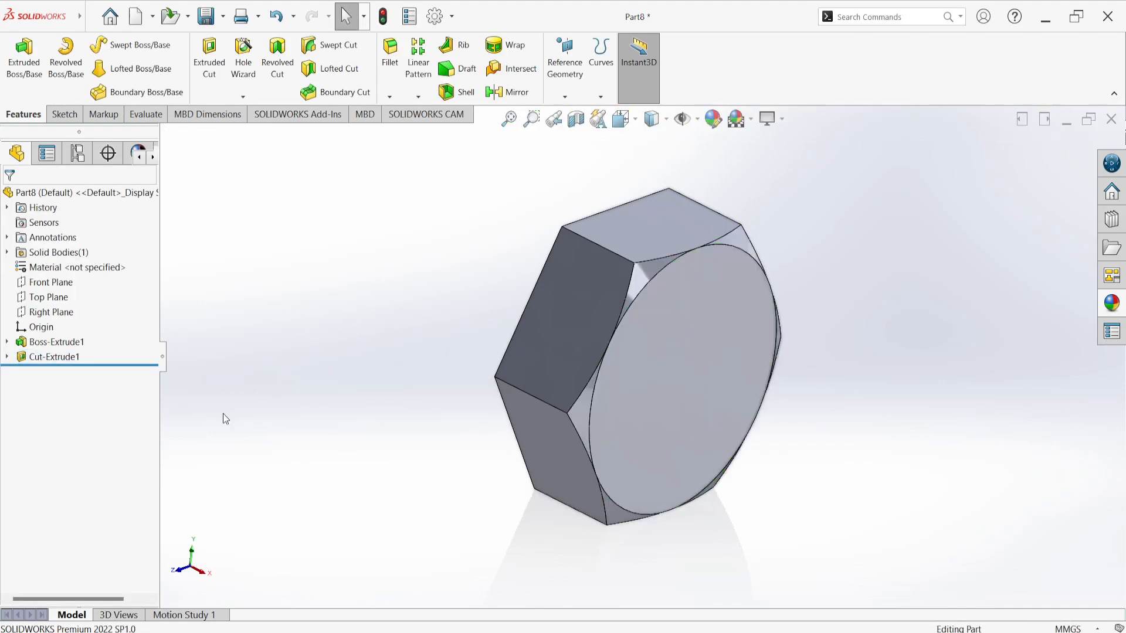
# - Mirror the corner-chamfer cut about the Right Plane onto the opposite face of the hexagonal head
pyautogui.click(44, 359)
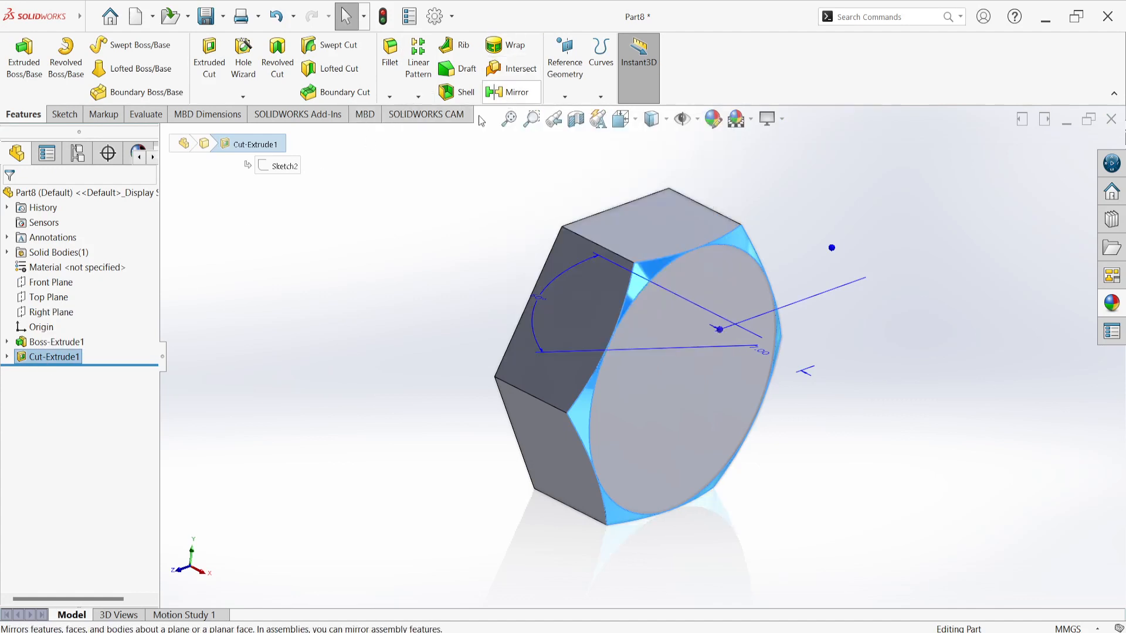
pyautogui.click(508, 93)
pyautogui.click(166, 135)
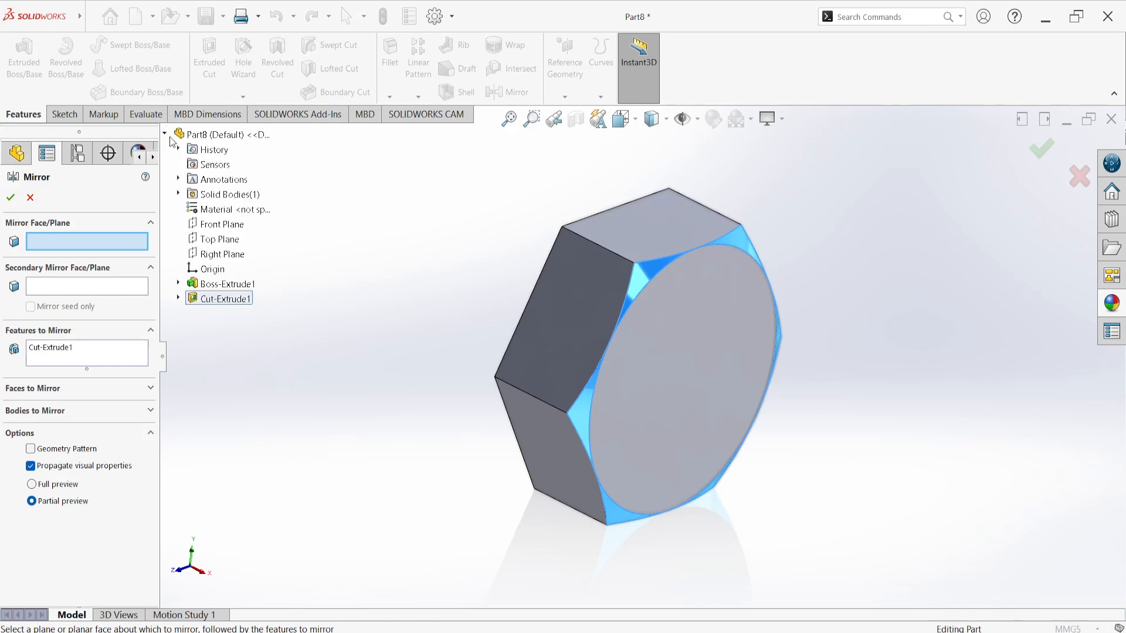
pyautogui.click(214, 254)
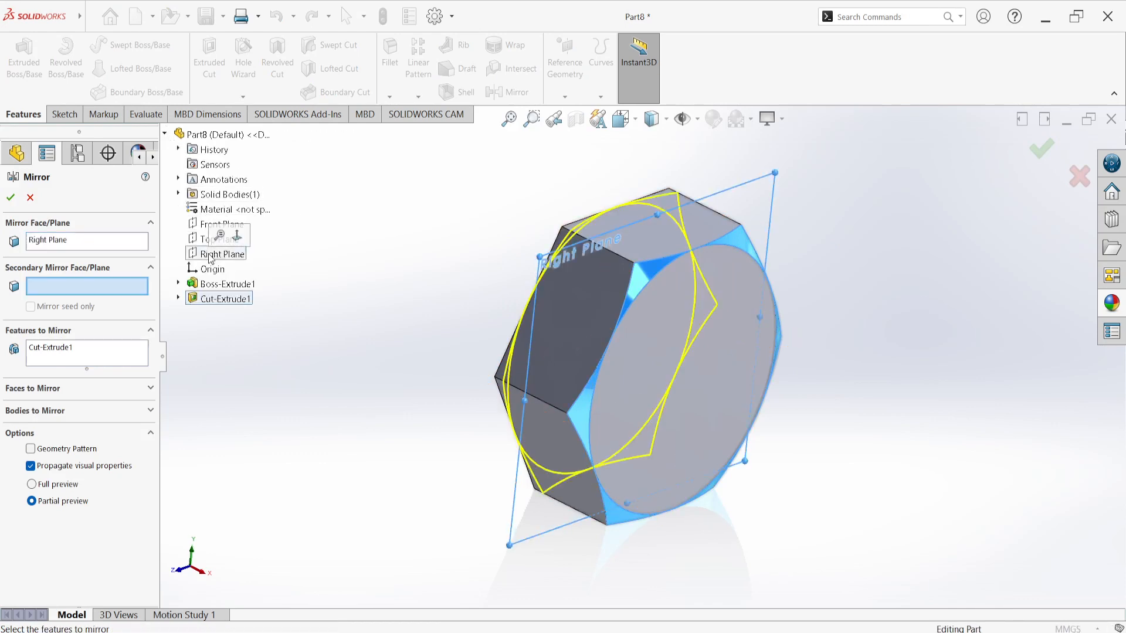
pyautogui.click(11, 197)
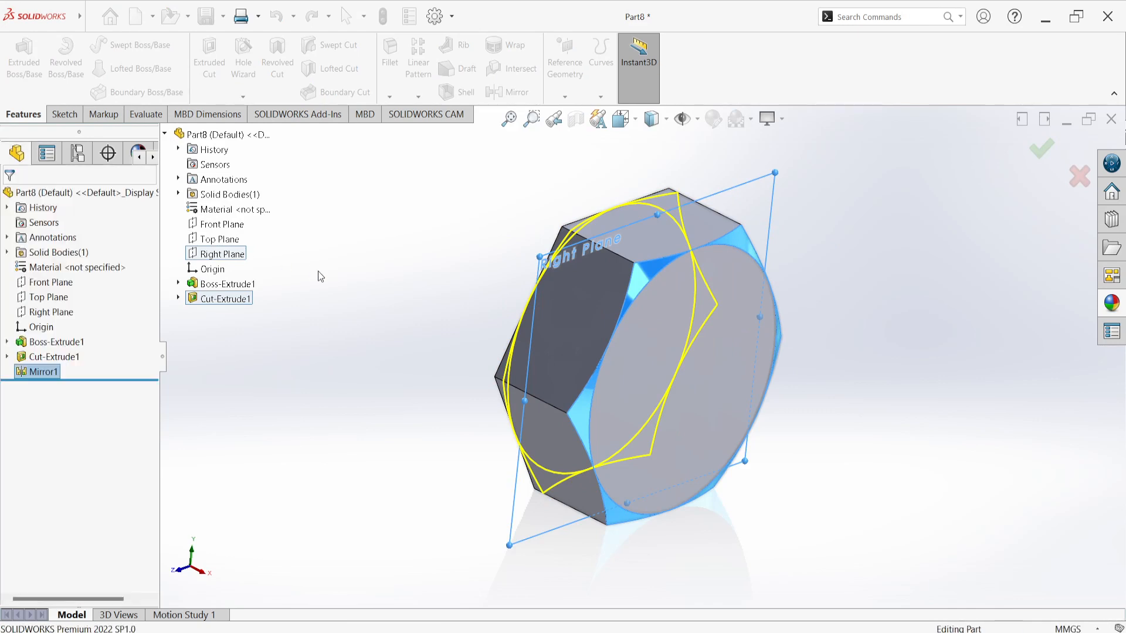
pyautogui.click(395, 291)
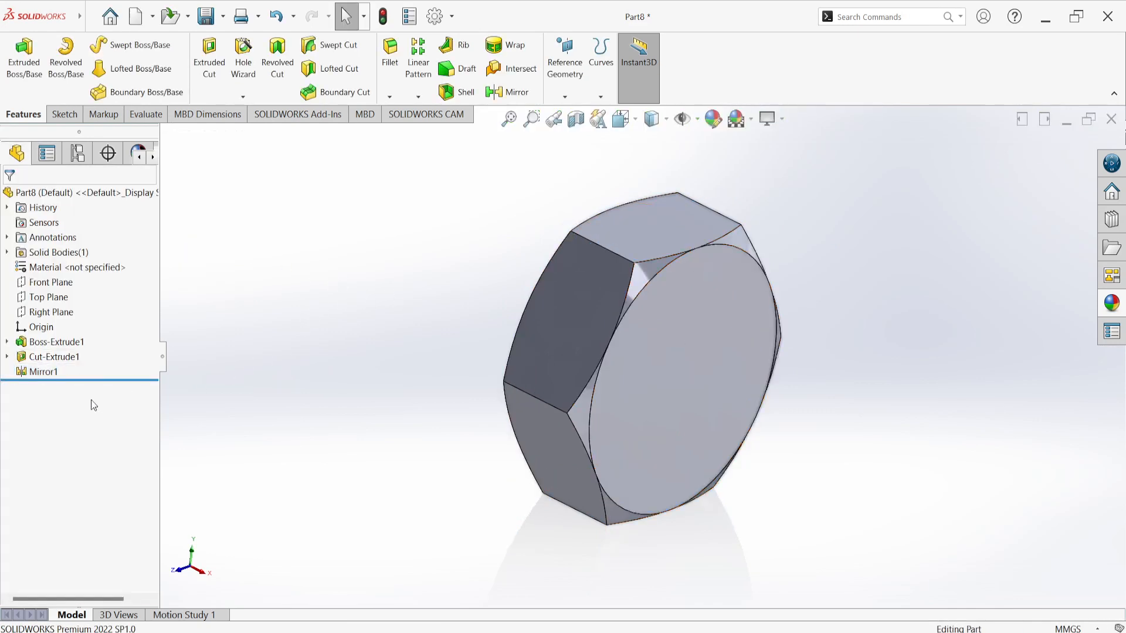
# - Start a Boss-Extrude from the hexagon's original sketch, using only the inner 10 mm circle region as its contour
pyautogui.click(7, 357)
pyautogui.click(69, 373)
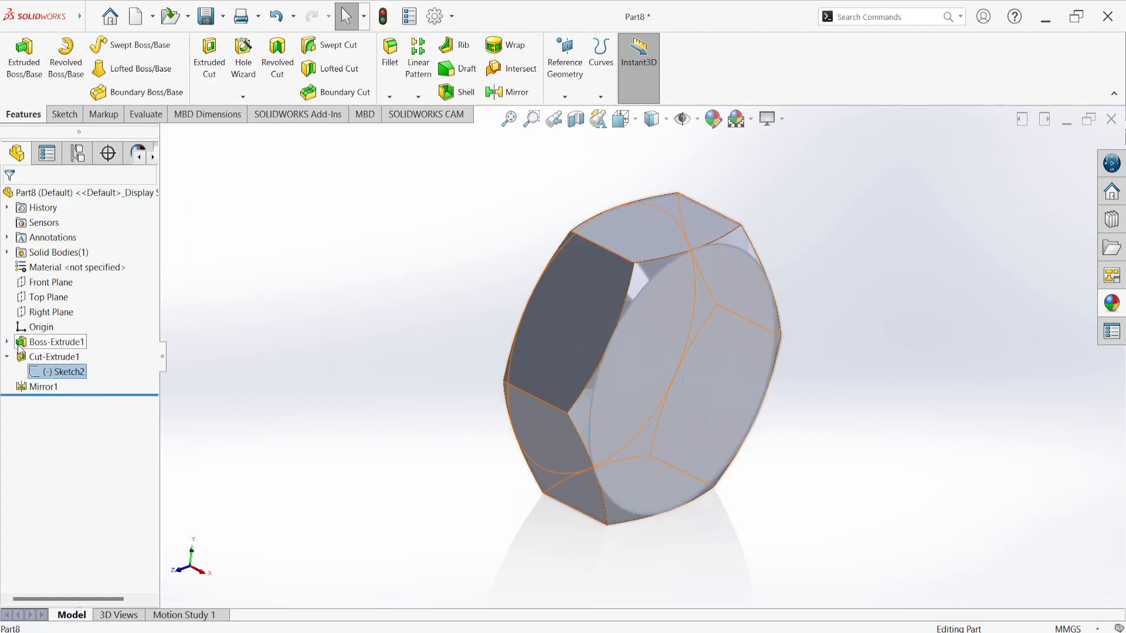
pyautogui.click(7, 342)
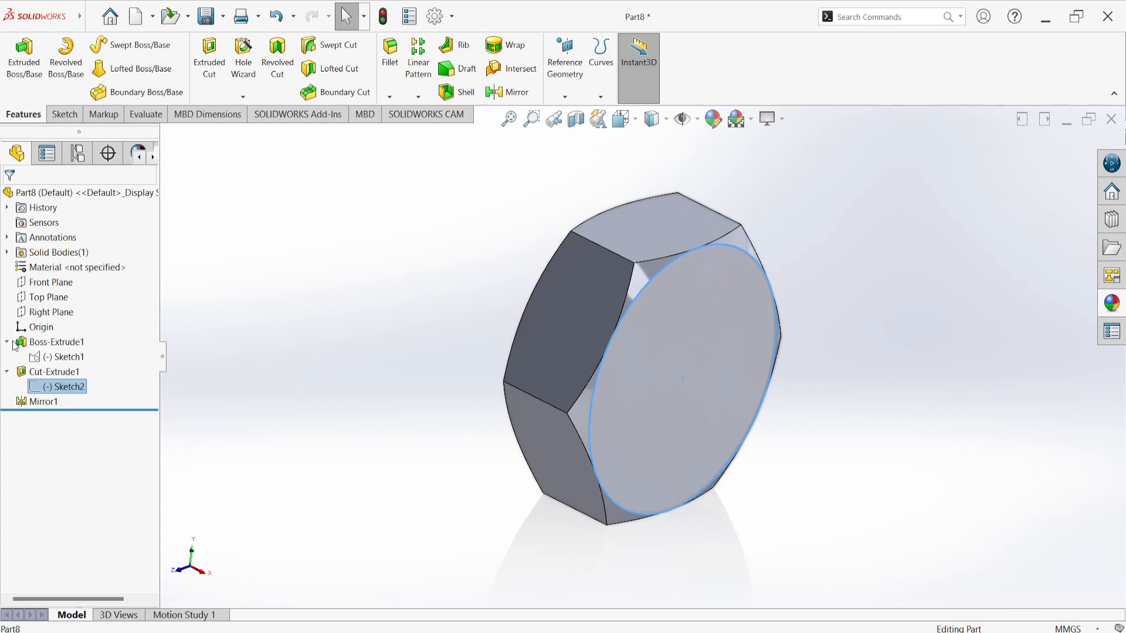
pyautogui.click(55, 359)
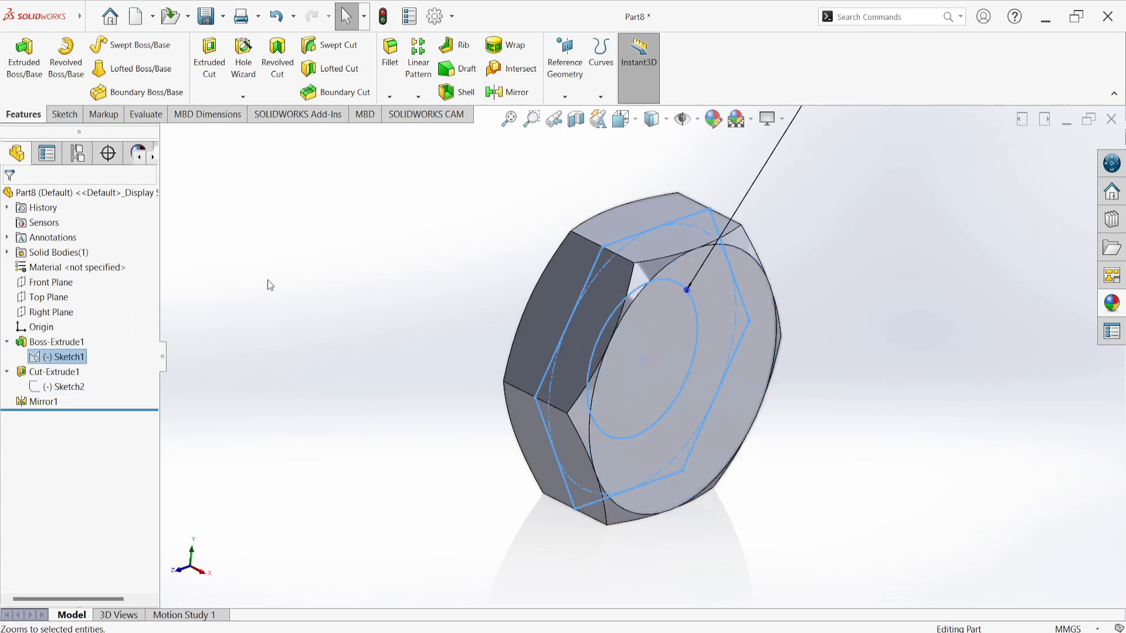
pyautogui.click(21, 67)
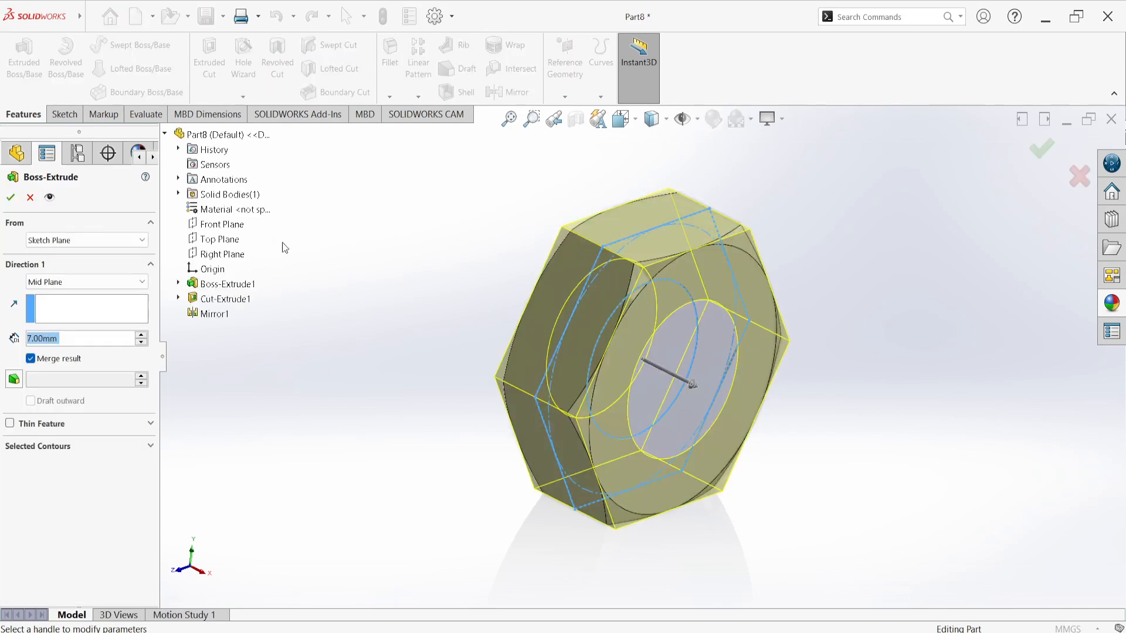
pyautogui.click(17, 448)
pyautogui.rightClick(80, 463)
pyautogui.click(114, 469)
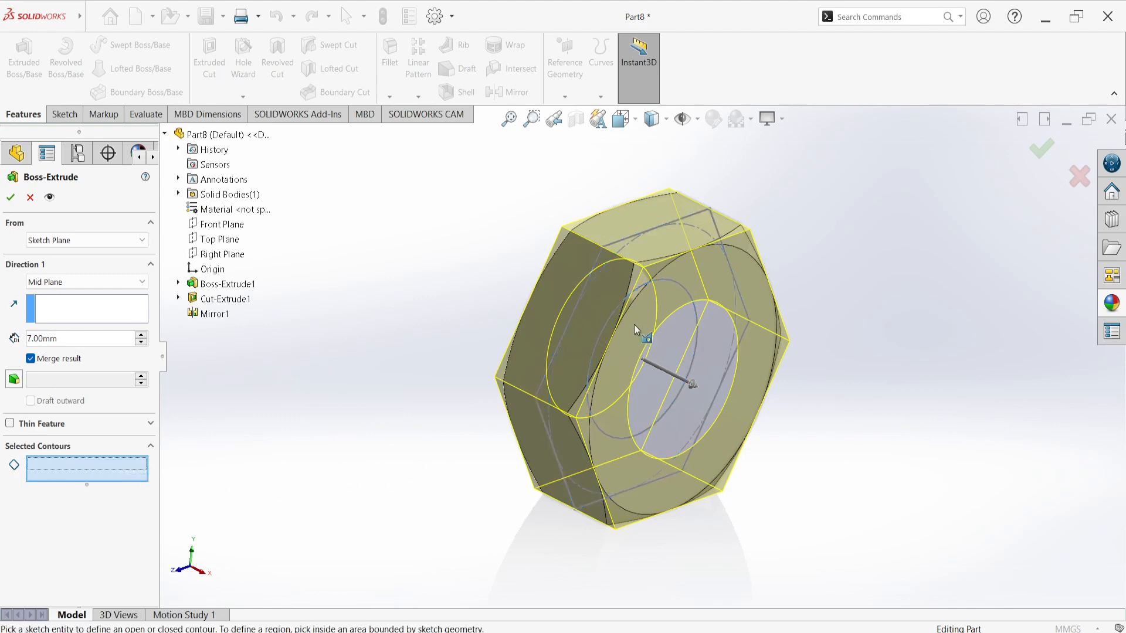
pyautogui.scroll(-2, 660, 350)
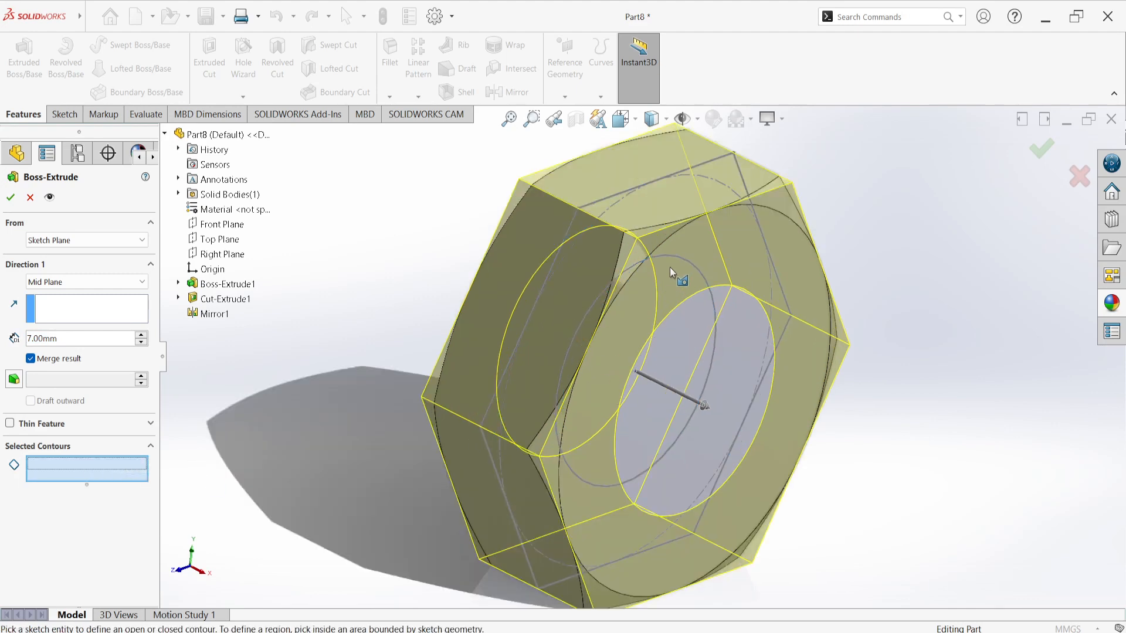
pyautogui.click(670, 310)
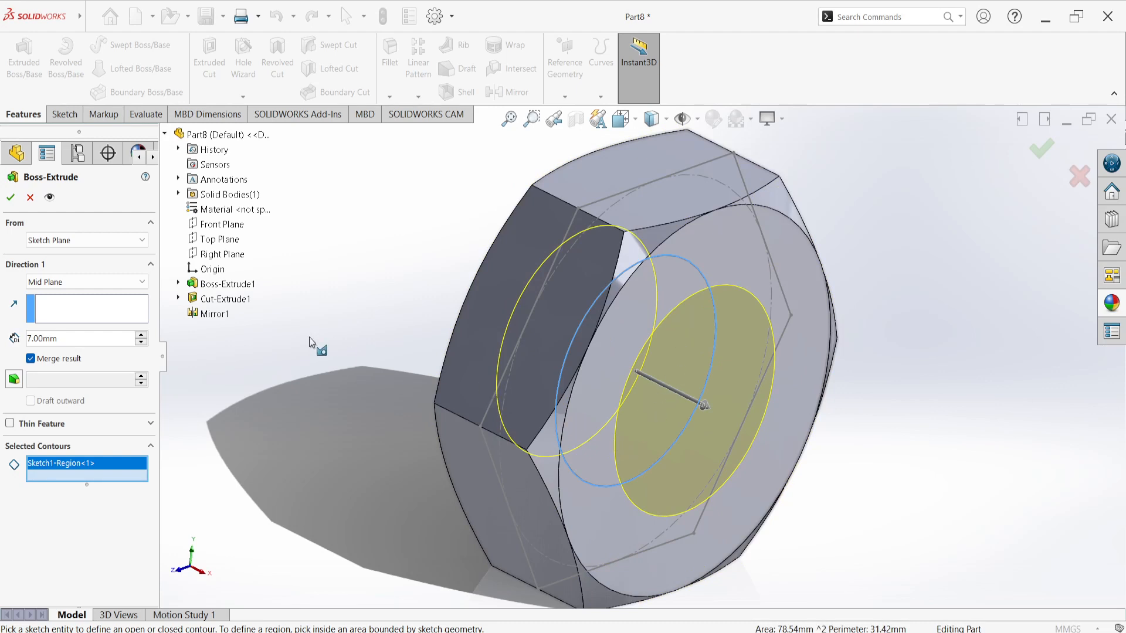
# - Set the circle extrusion to a Blind depth of 50 mm and complete the bolt shank
pyautogui.doubleClick(71, 338)
pyautogui.write('50')
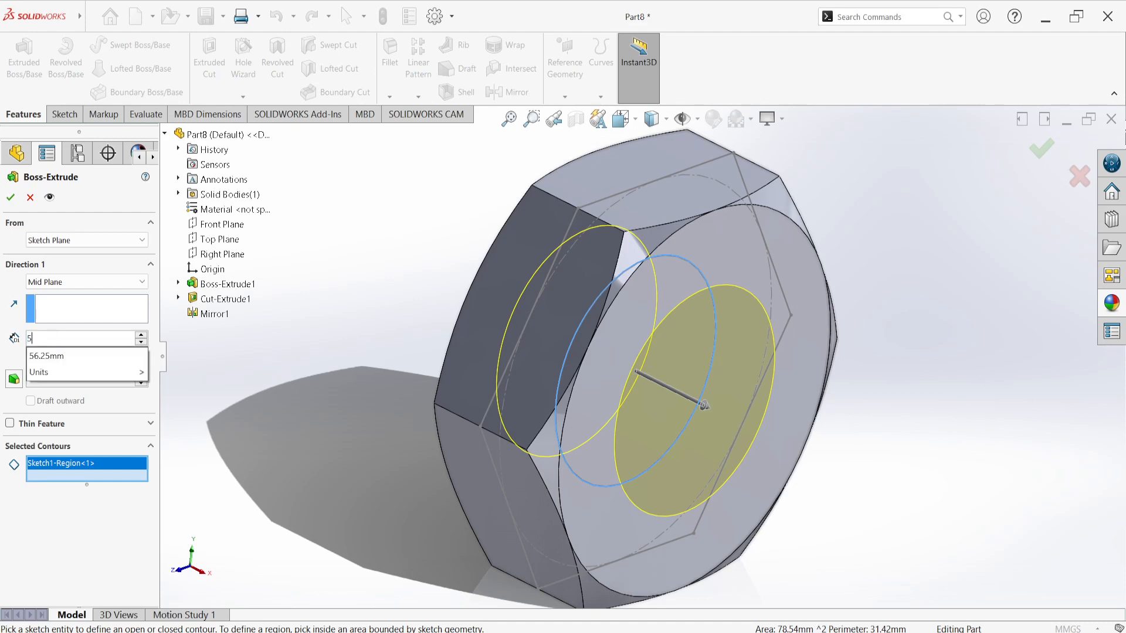
pyautogui.press('Return')
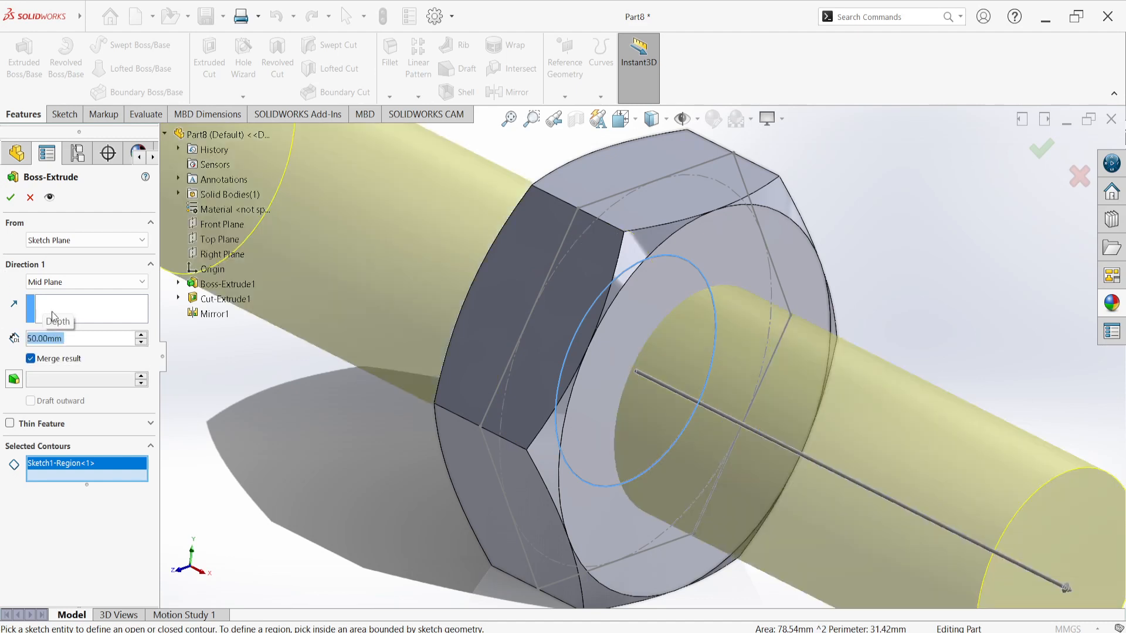
pyautogui.click(62, 284)
pyautogui.click(53, 294)
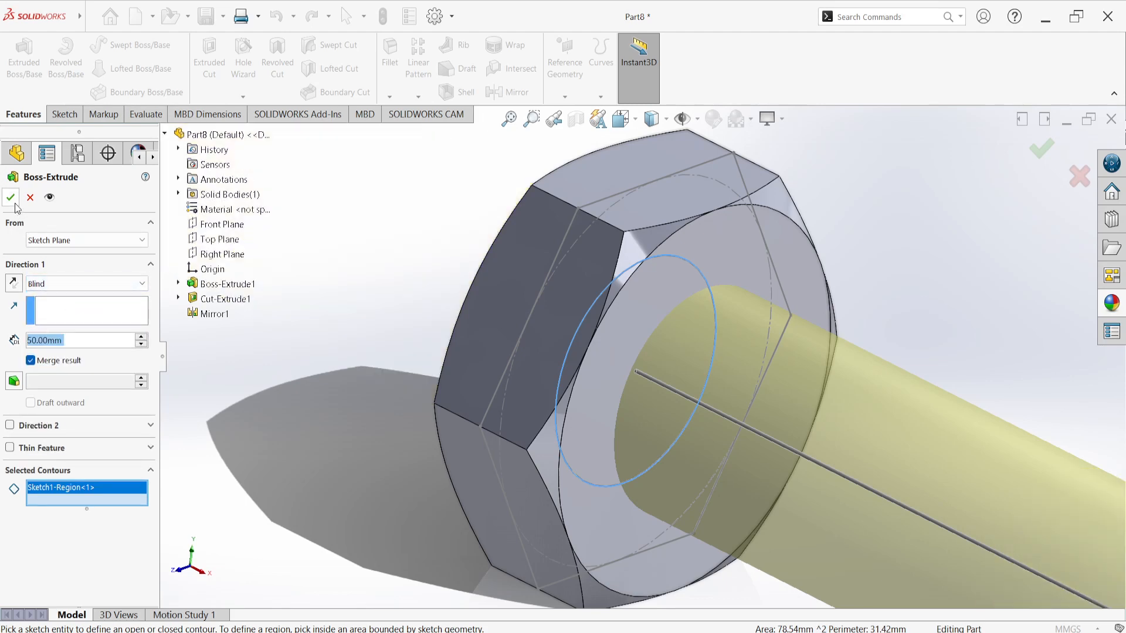
pyautogui.click(10, 197)
pyautogui.scroll(5, 372, 356)
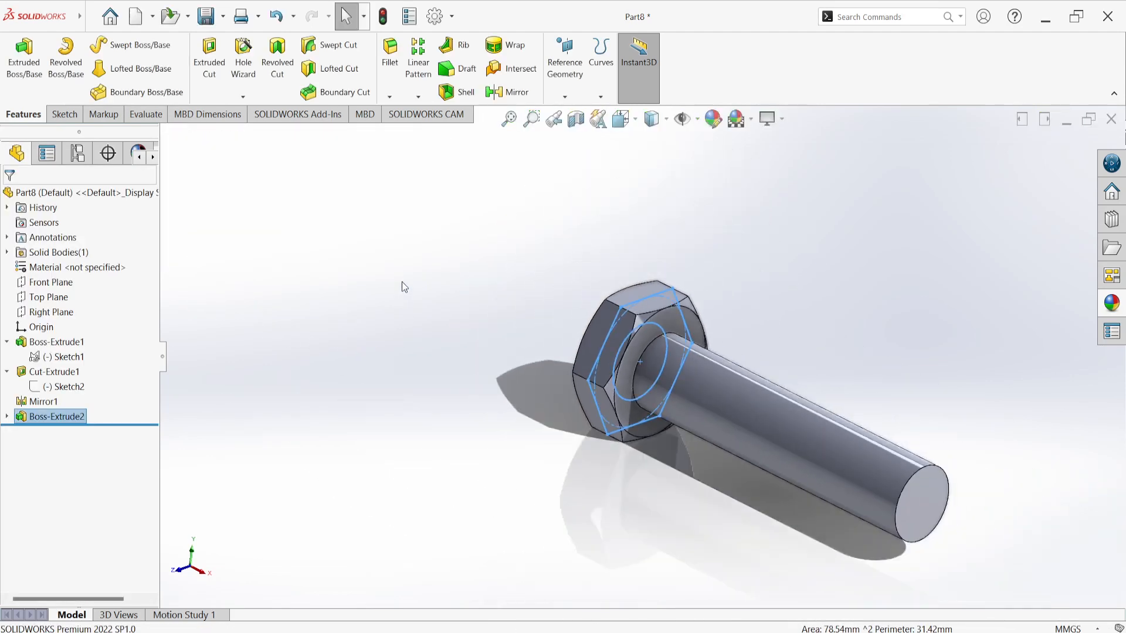
pyautogui.click(421, 290)
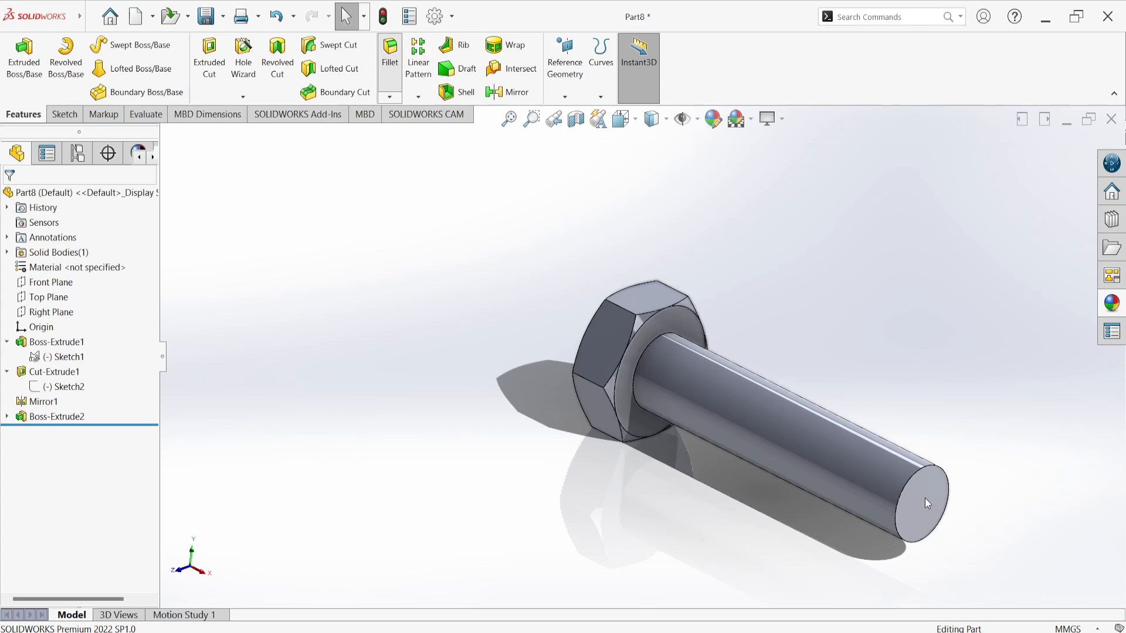
# - Fillet the circular edge at the shank's free end with a 1 mm radius
pyautogui.scroll(-1, 930, 482)
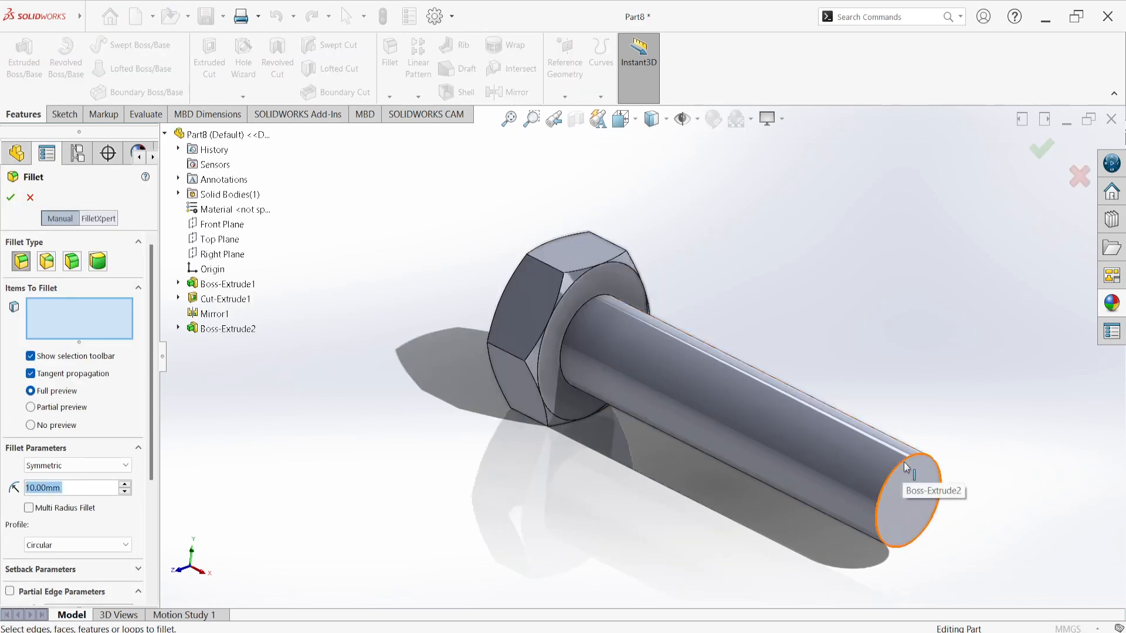
pyautogui.click(907, 466)
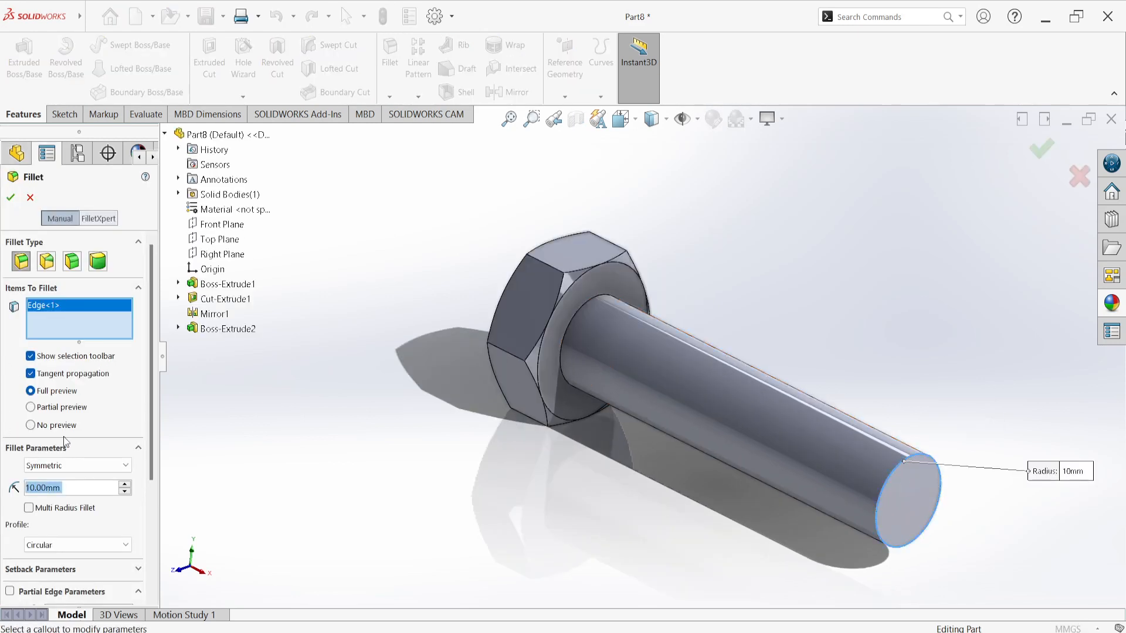
pyautogui.write('1')
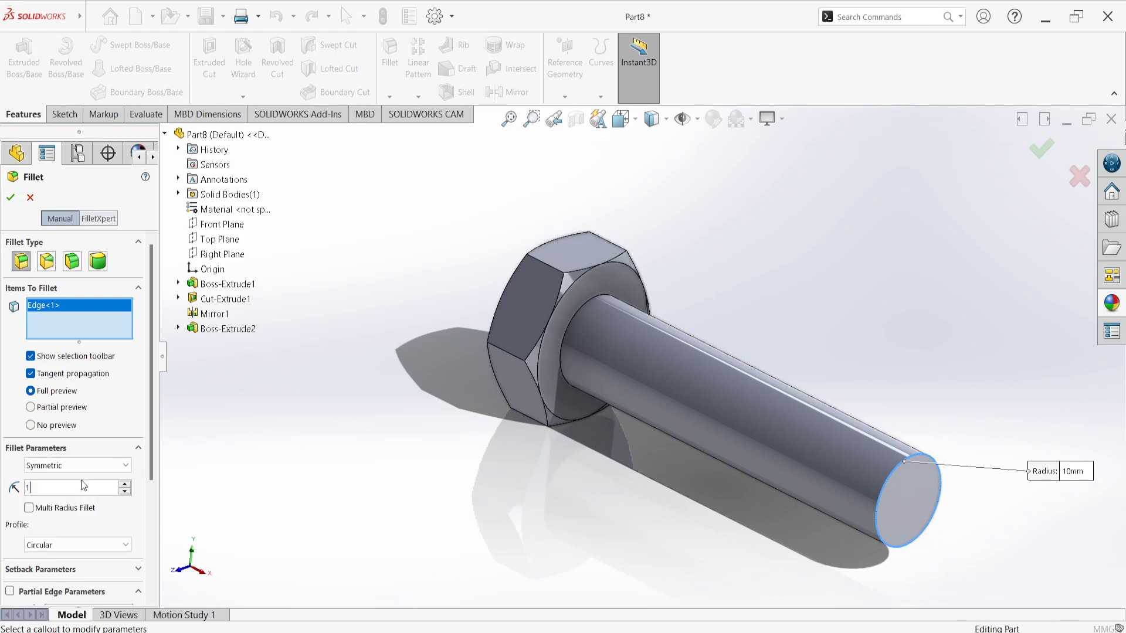
pyautogui.press('Return')
pyautogui.click(13, 200)
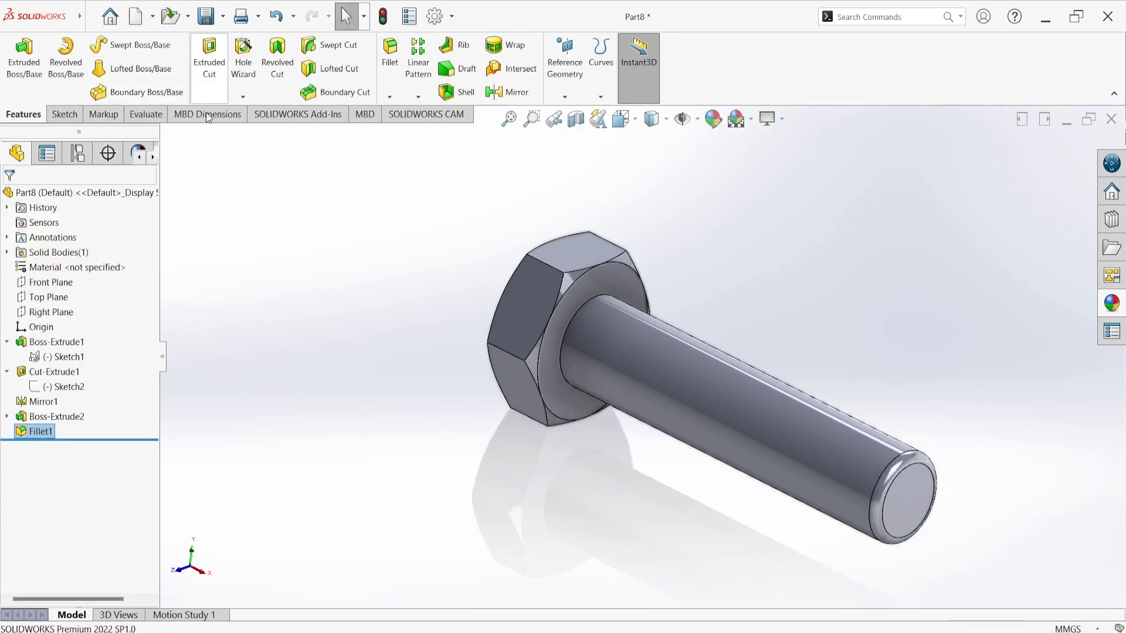
# - Start a Thread from the circular edge at the shank's free end, with a 2 mm start offset in the reversed direction
pyautogui.click(244, 96)
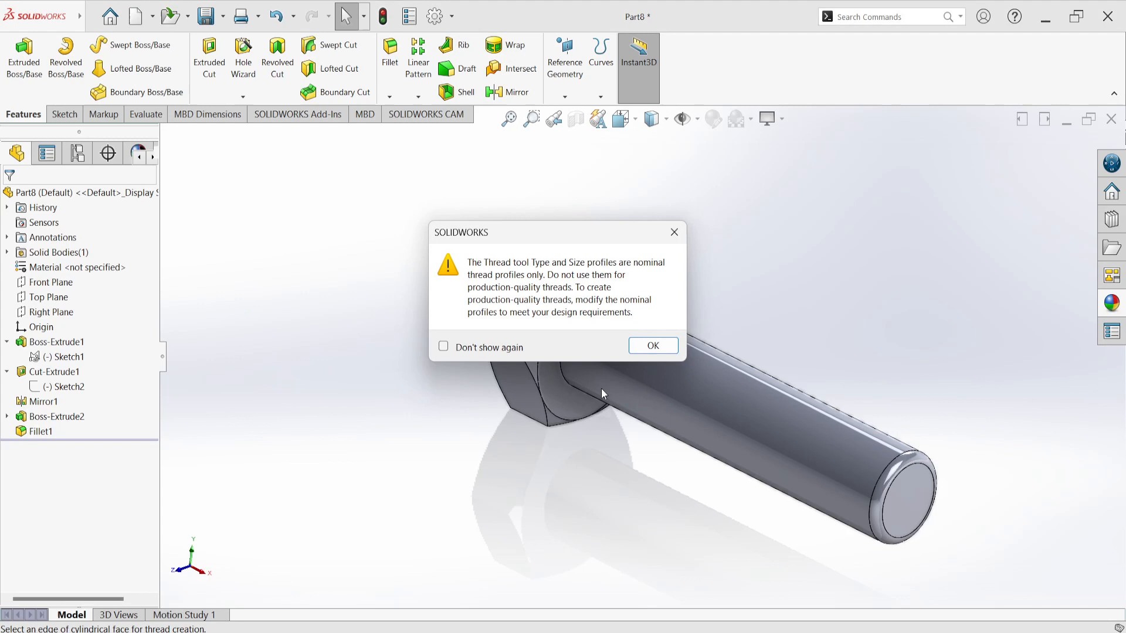
pyautogui.click(653, 345)
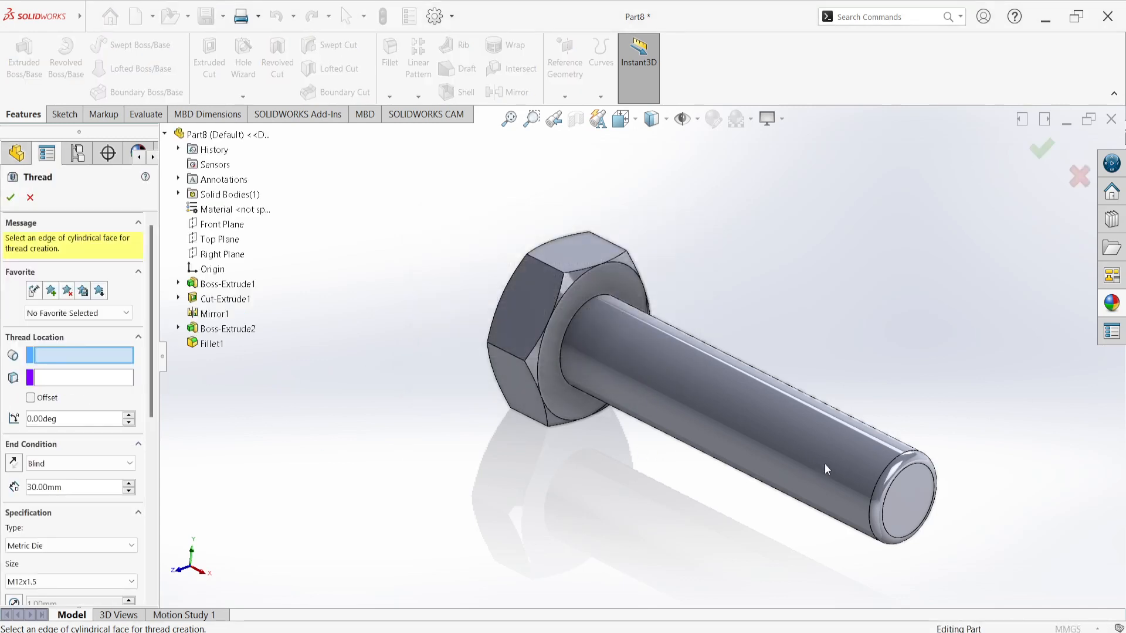
pyautogui.click(891, 460)
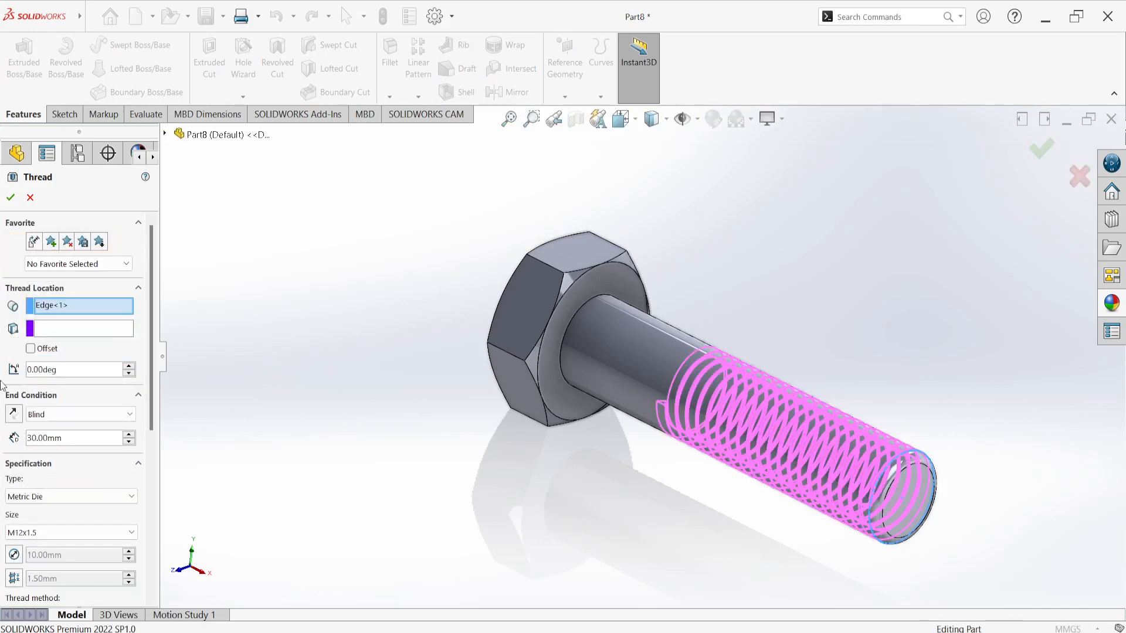
pyautogui.click(31, 348)
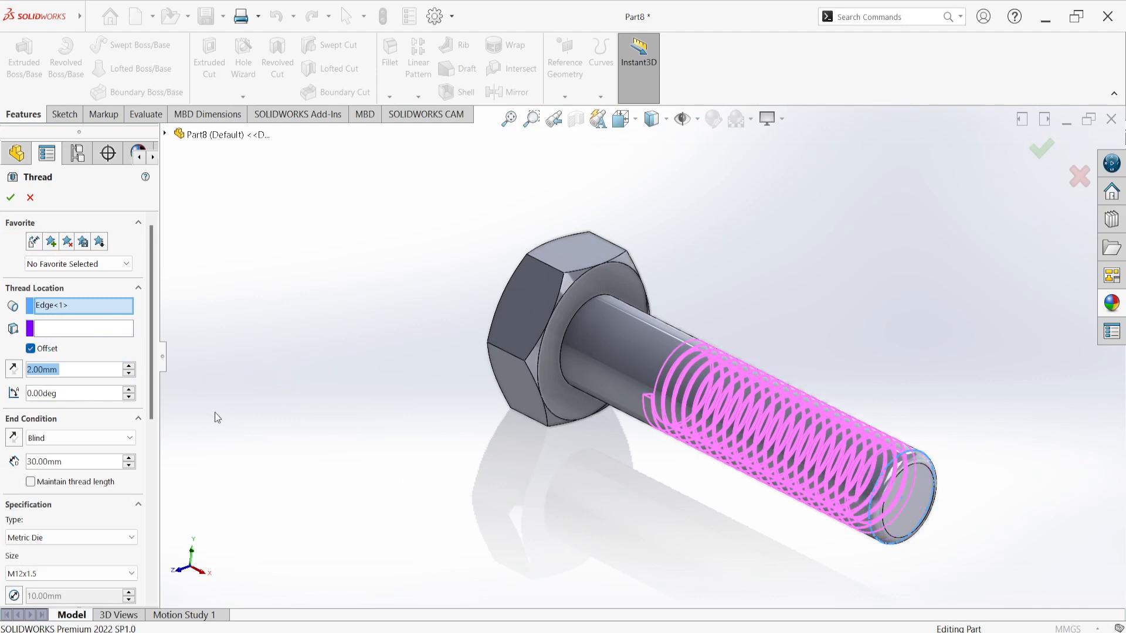
pyautogui.moveTo(215, 413); pyautogui.dragTo(244, 414, button='middle')
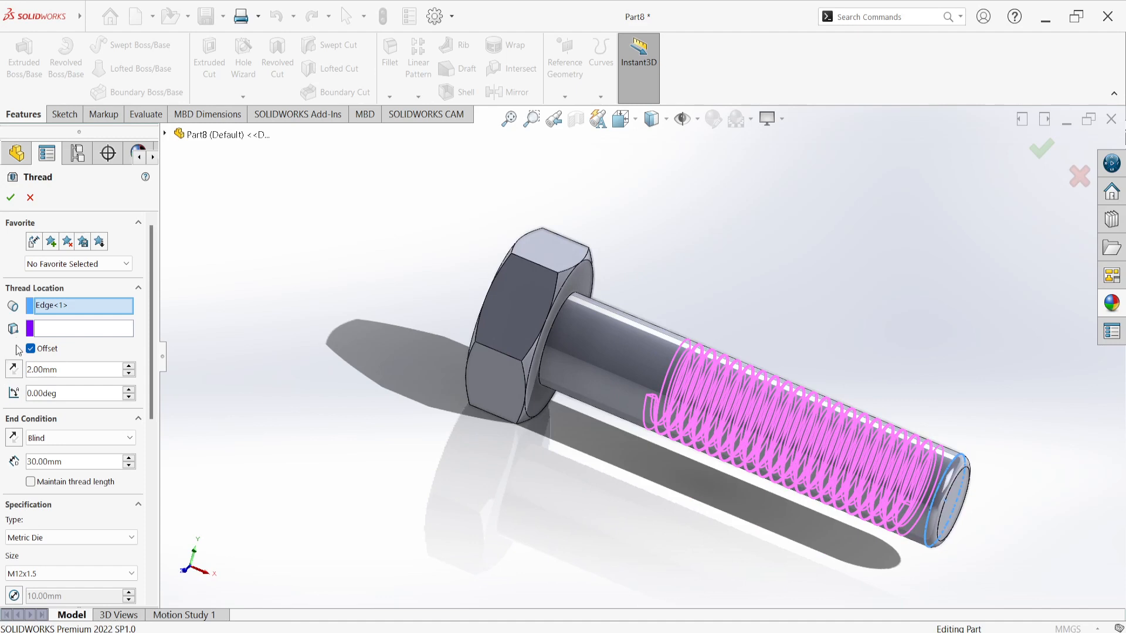
pyautogui.click(13, 369)
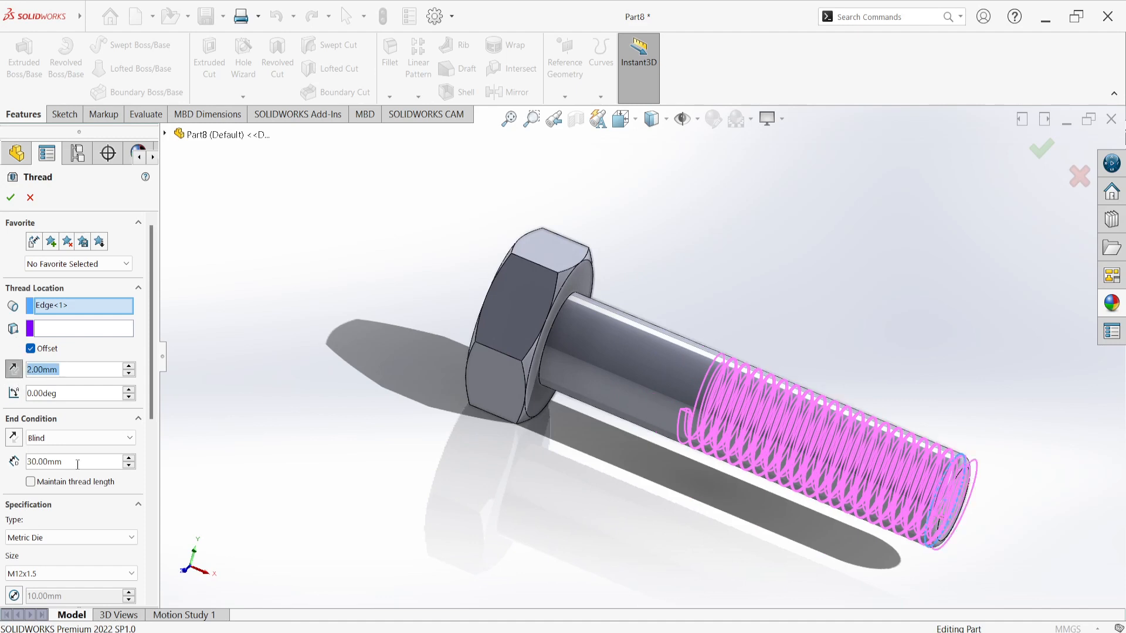
# - Set the thread's Blind depth to 32 mm and create the Metric Die M12x1.5 thread
pyautogui.moveTo(77, 464); pyautogui.dragTo(23, 465)
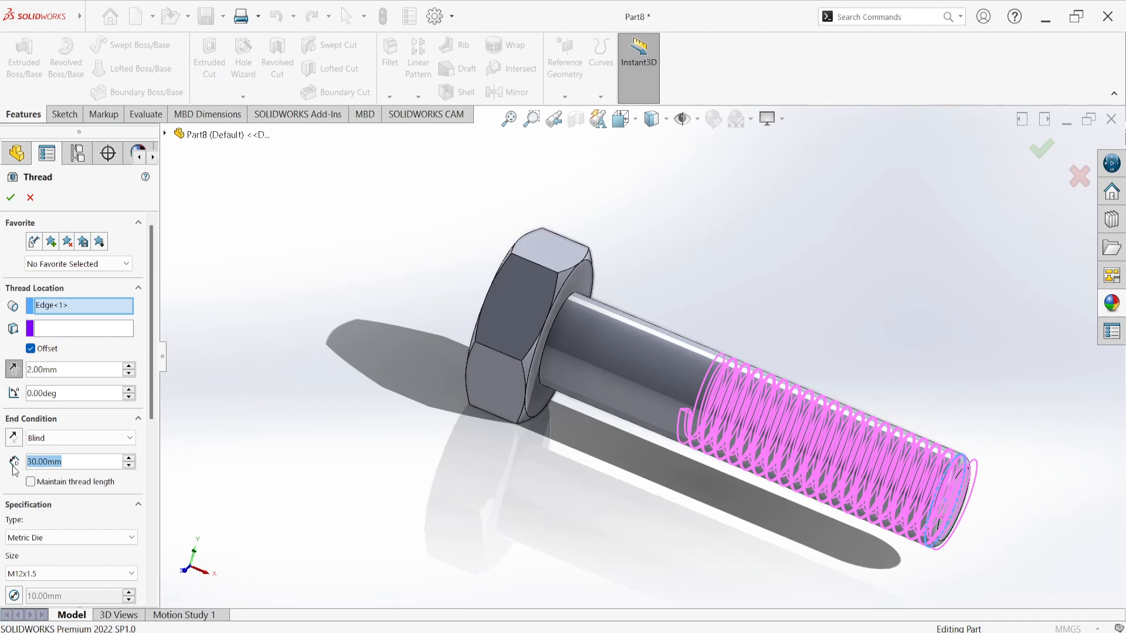
pyautogui.write('32')
pyautogui.press('Return')
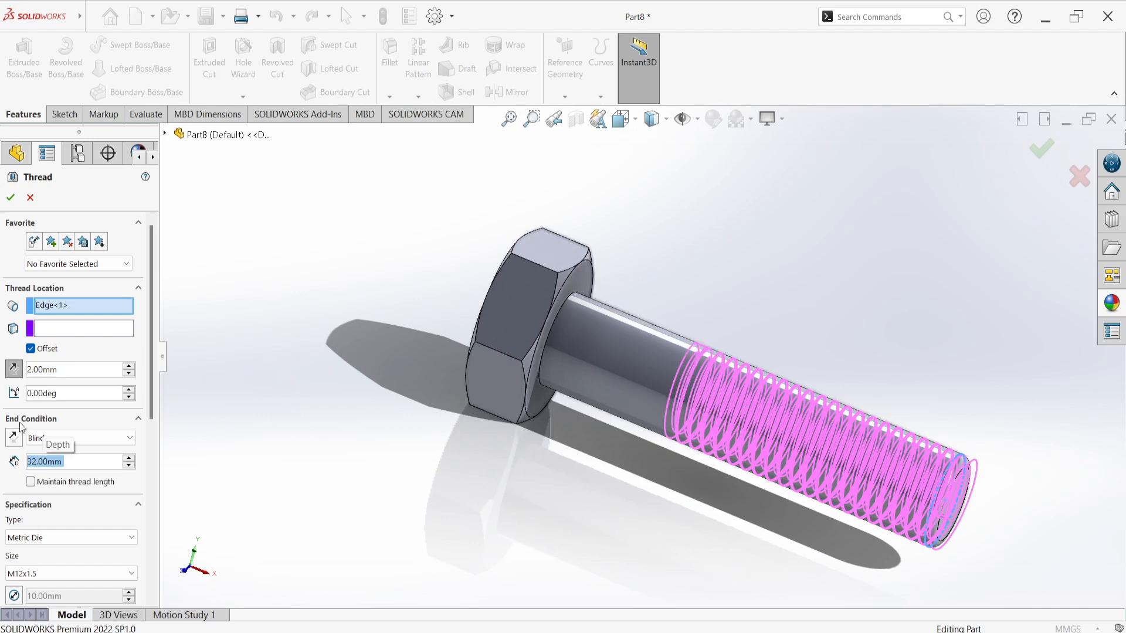
pyautogui.click(9, 199)
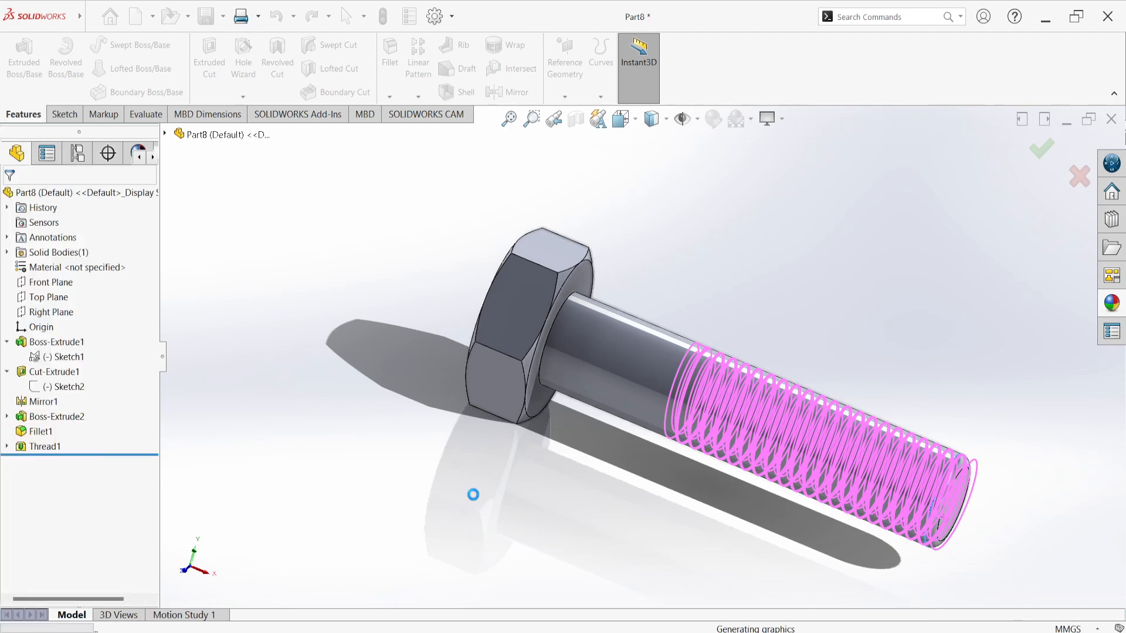
# - Save the bolt as Part 2 in the flange assembly folder, rebuilding the document before saving
pyautogui.moveTo(536, 529); pyautogui.dragTo(530, 607, button='middle')
pyautogui.scroll(-10, 670, 516)
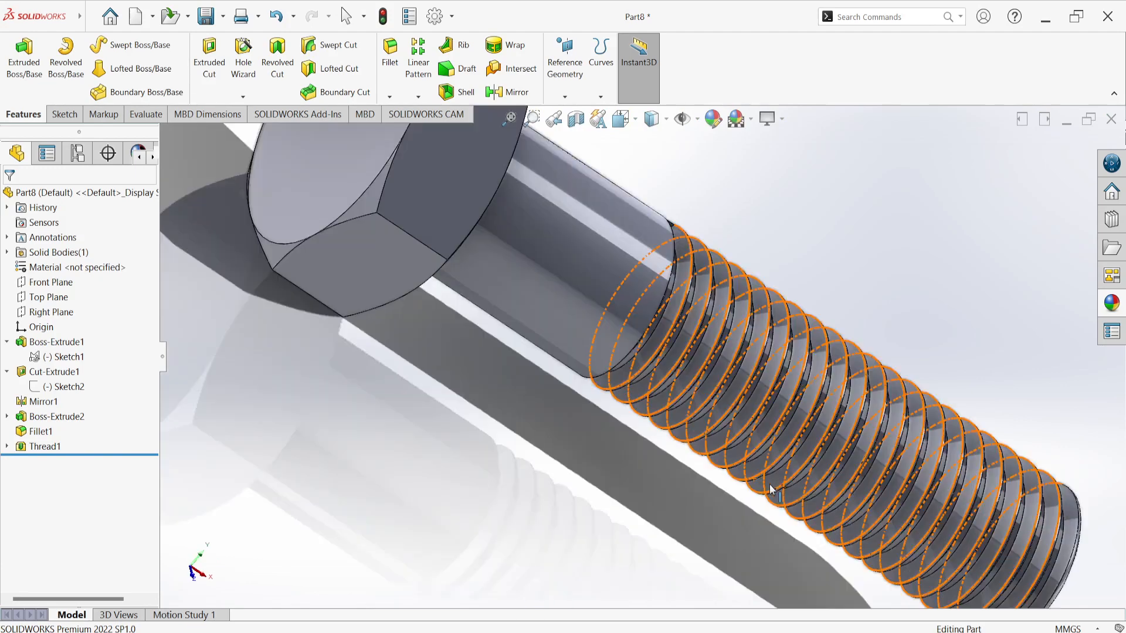
pyautogui.scroll(10, 774, 464)
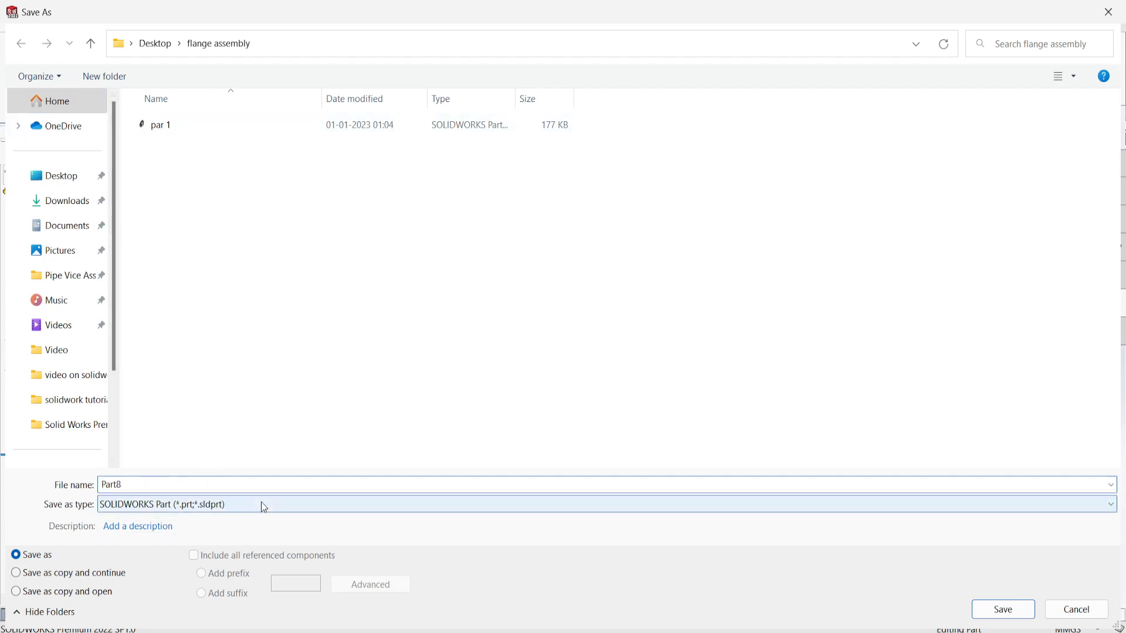
pyautogui.press('BackSpace')
pyautogui.press('BackSpace')
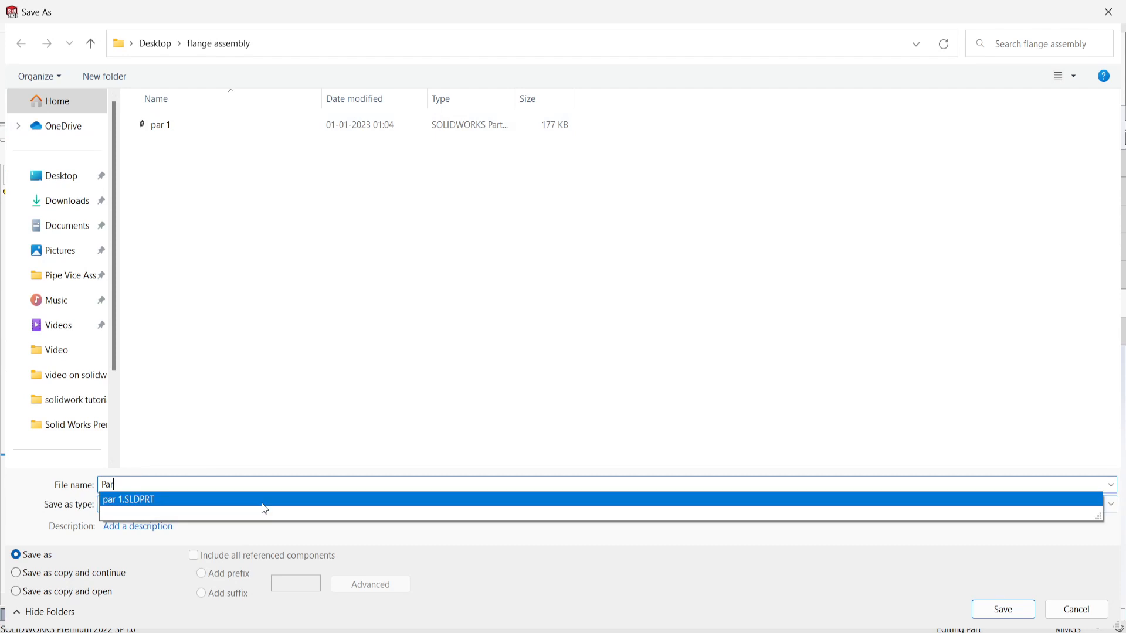
pyautogui.write('t 2')
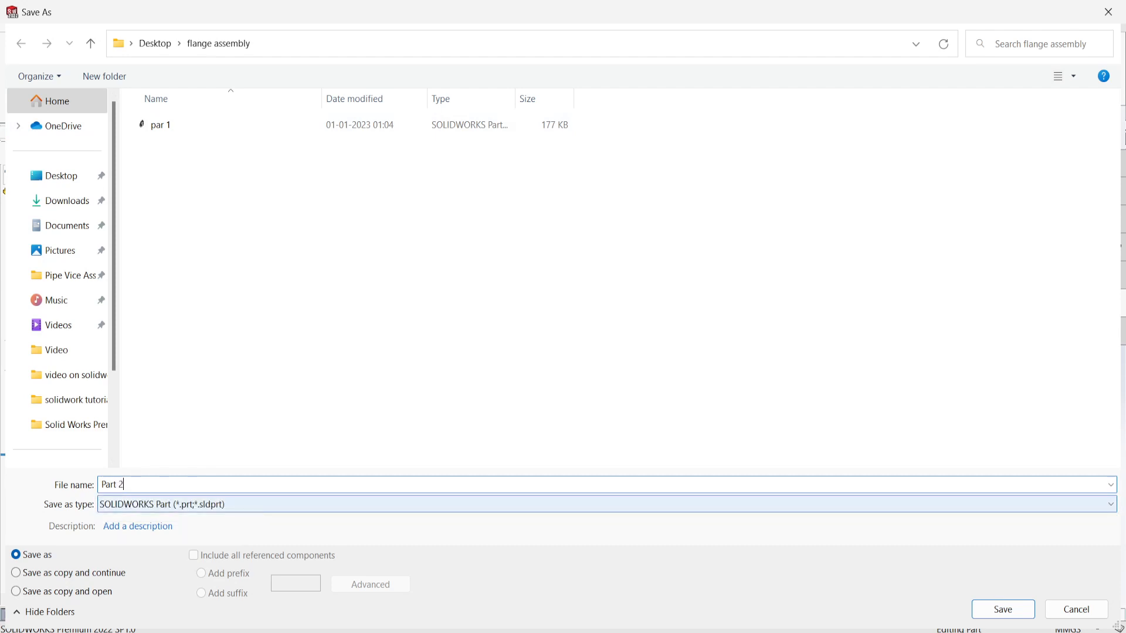
pyautogui.press('Return')
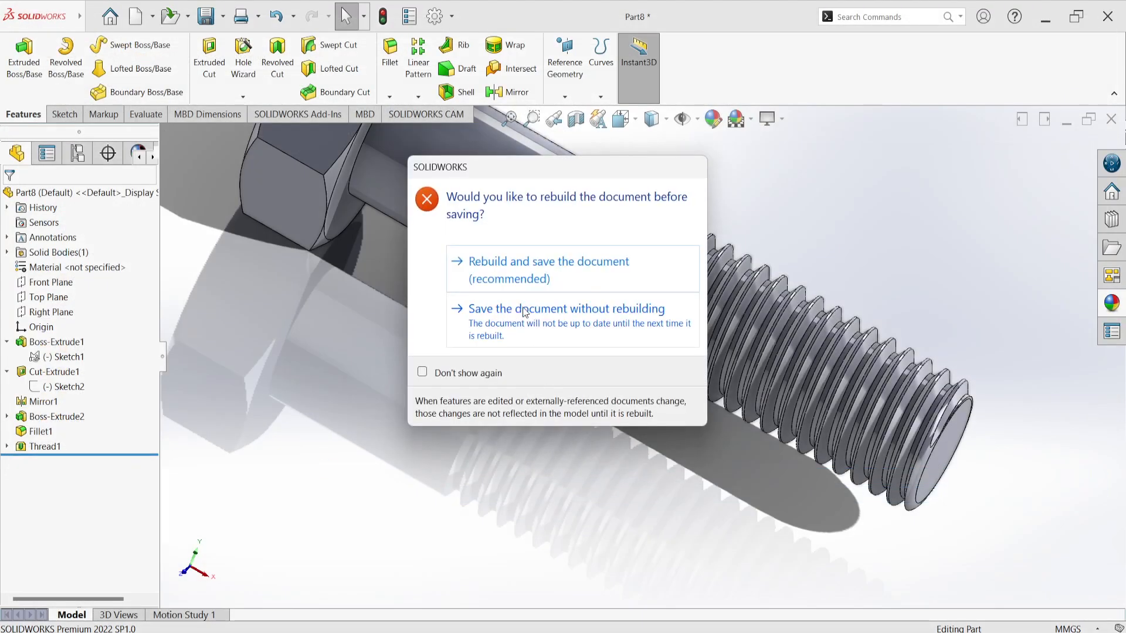
pyautogui.click(535, 280)
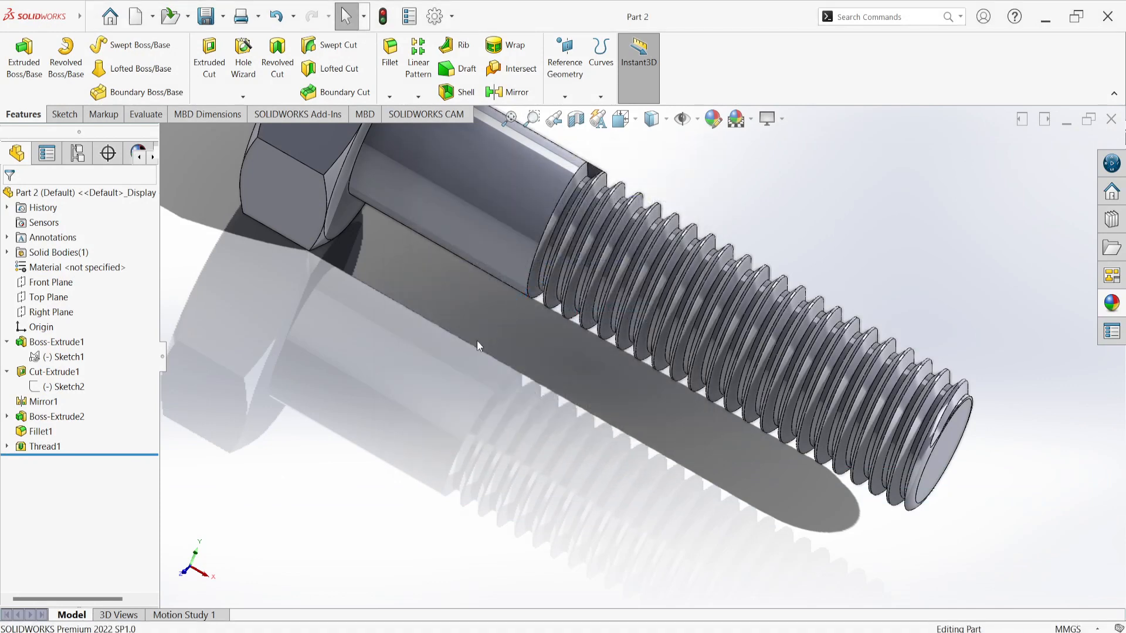
pyautogui.scroll(2, 477, 346)
pyautogui.scroll(-3, 491, 364)
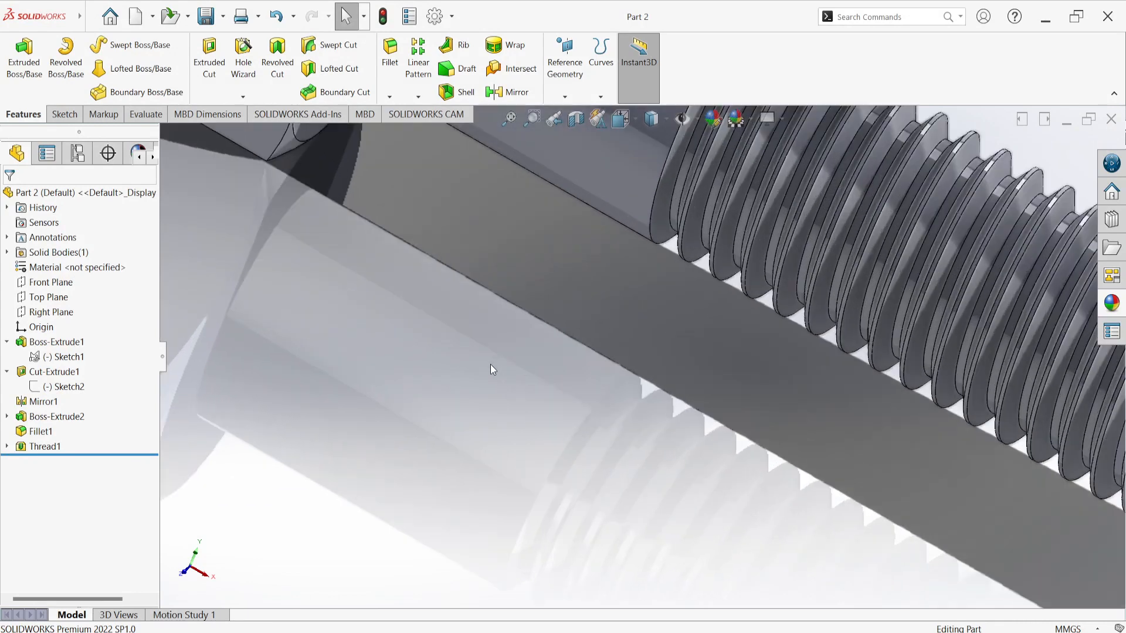
pyautogui.press('f')
pyautogui.click(96, 22)
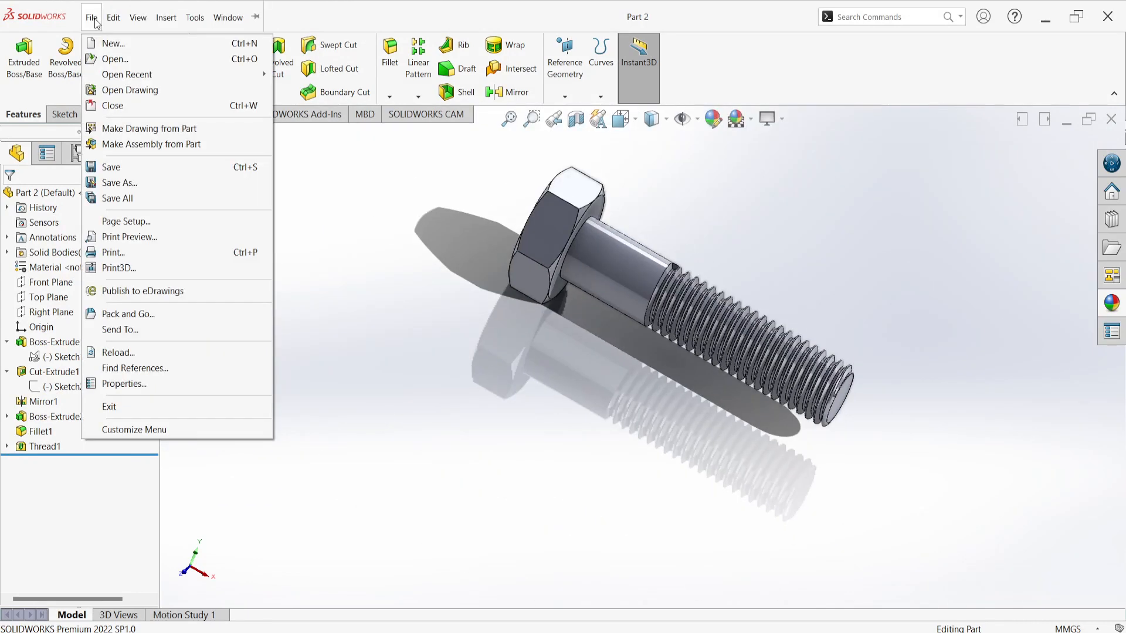
pyautogui.click(298, 198)
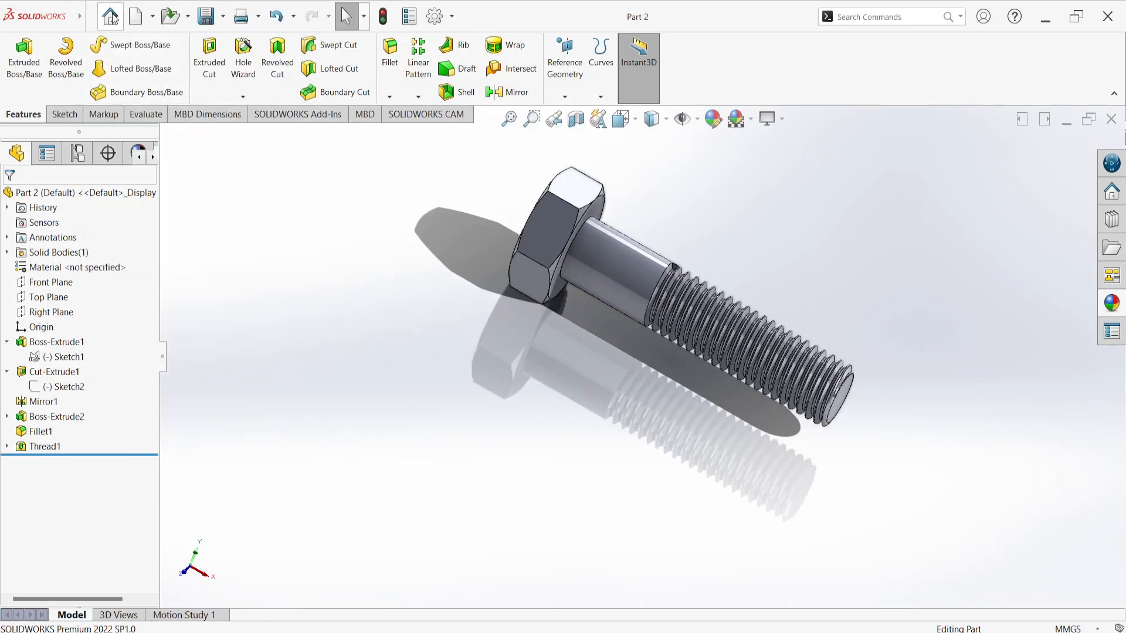
pyautogui.click(112, 18)
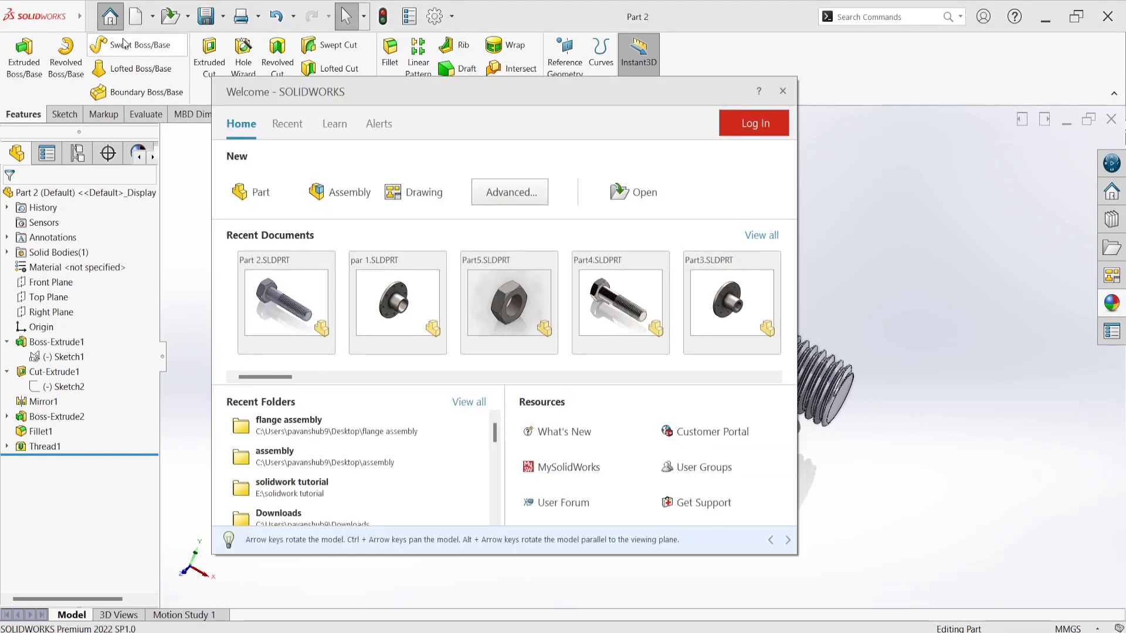
pyautogui.click(783, 91)
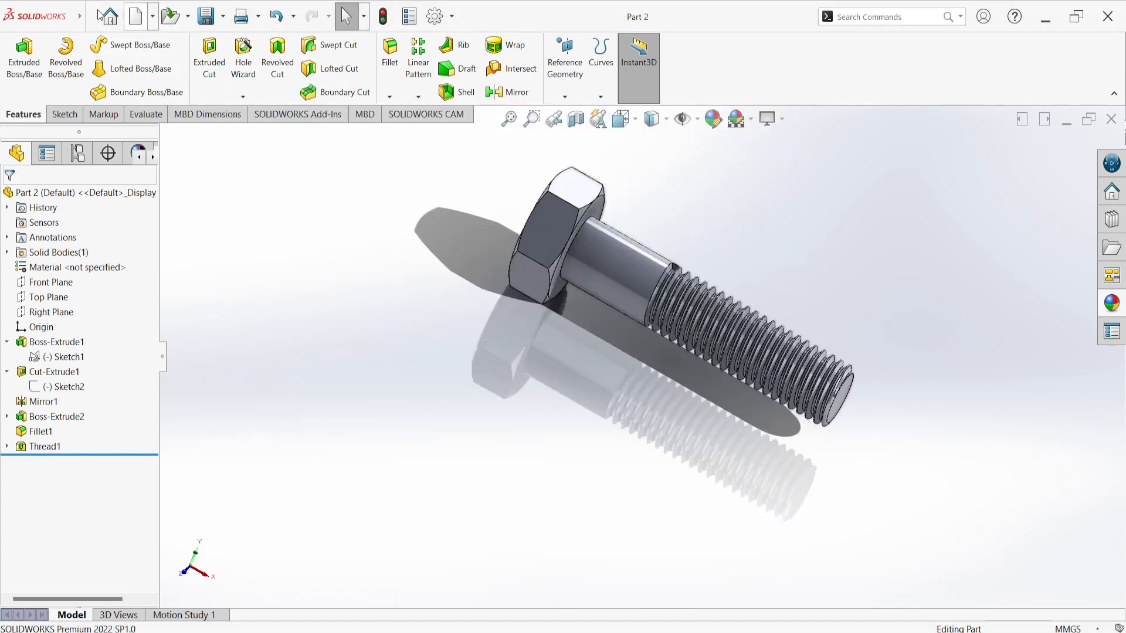
# - Create a new part document and start a sketch on the Right Plane
pyautogui.click(85, 8)
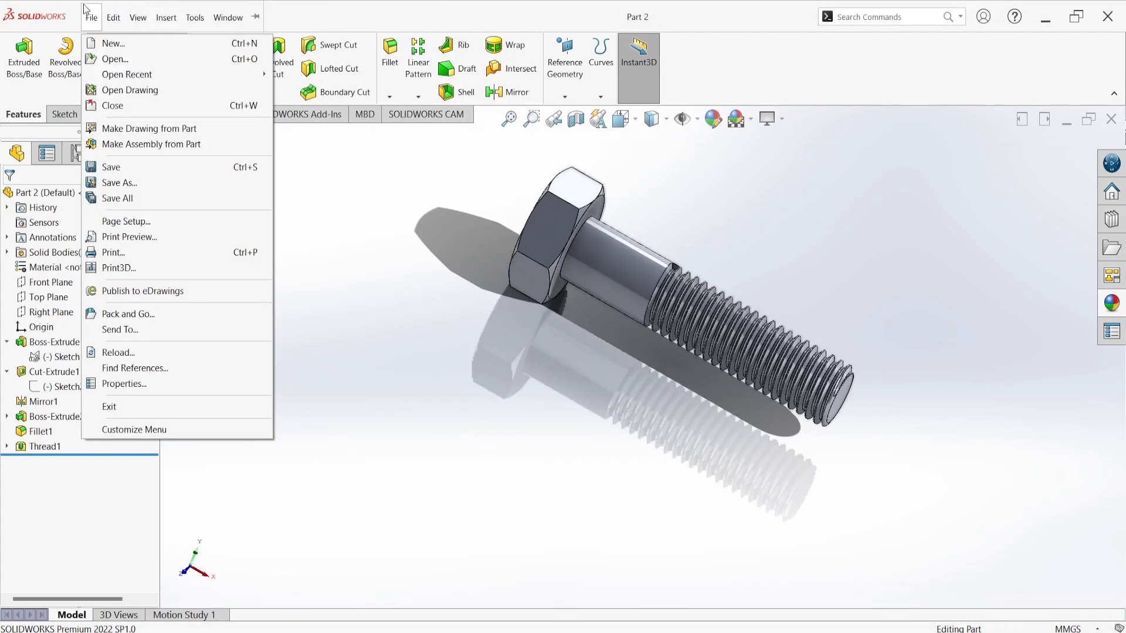
pyautogui.click(98, 43)
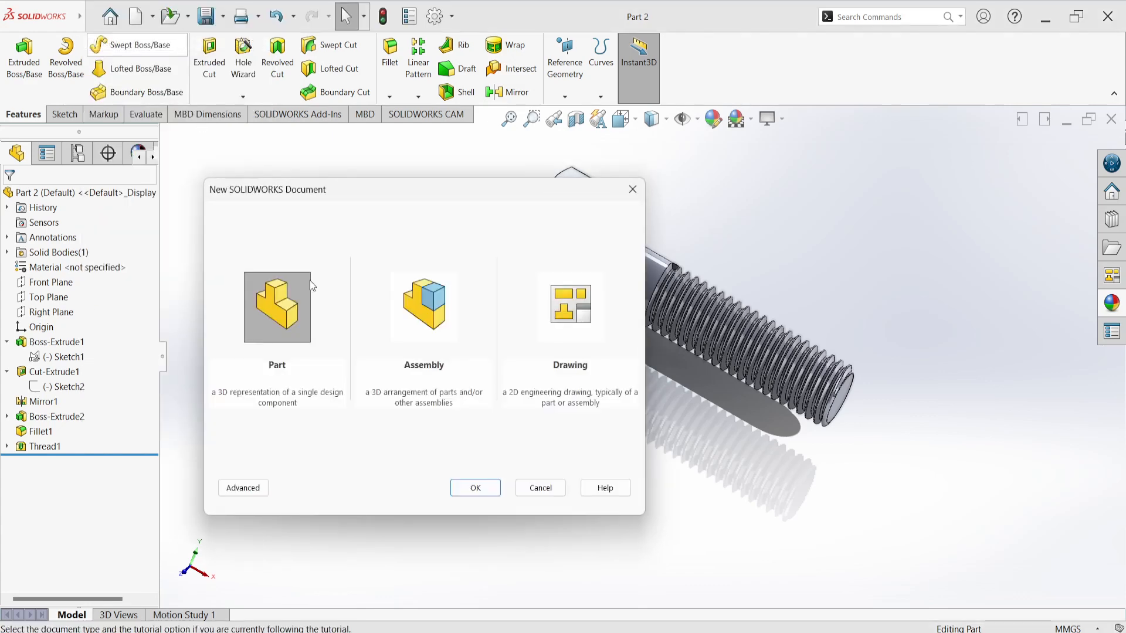
pyautogui.doubleClick(290, 296)
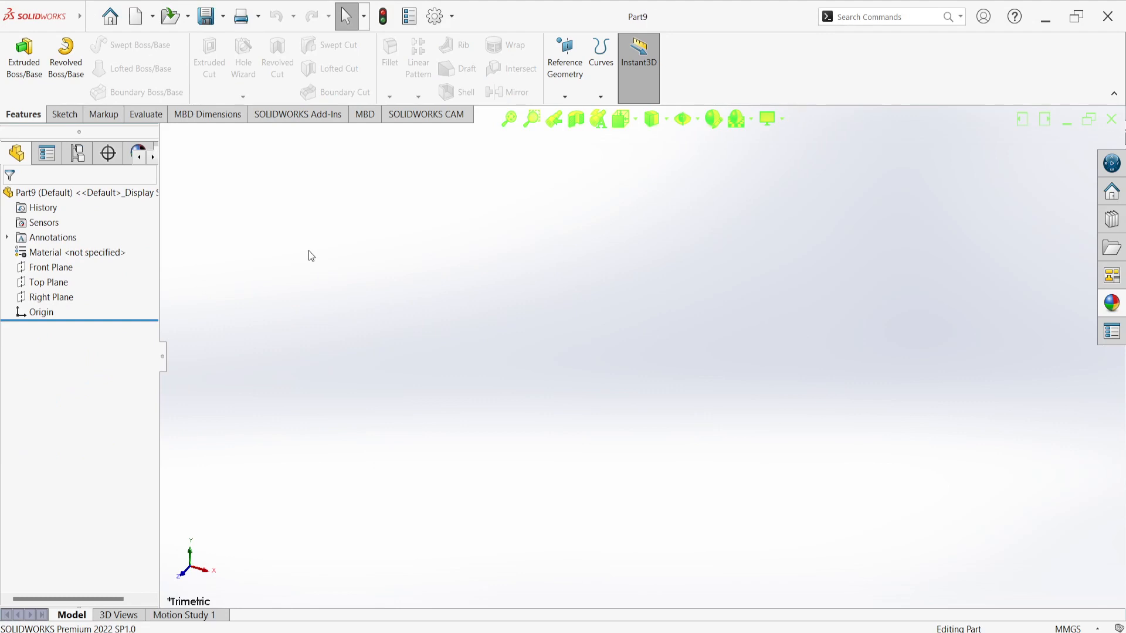
pyautogui.click(64, 114)
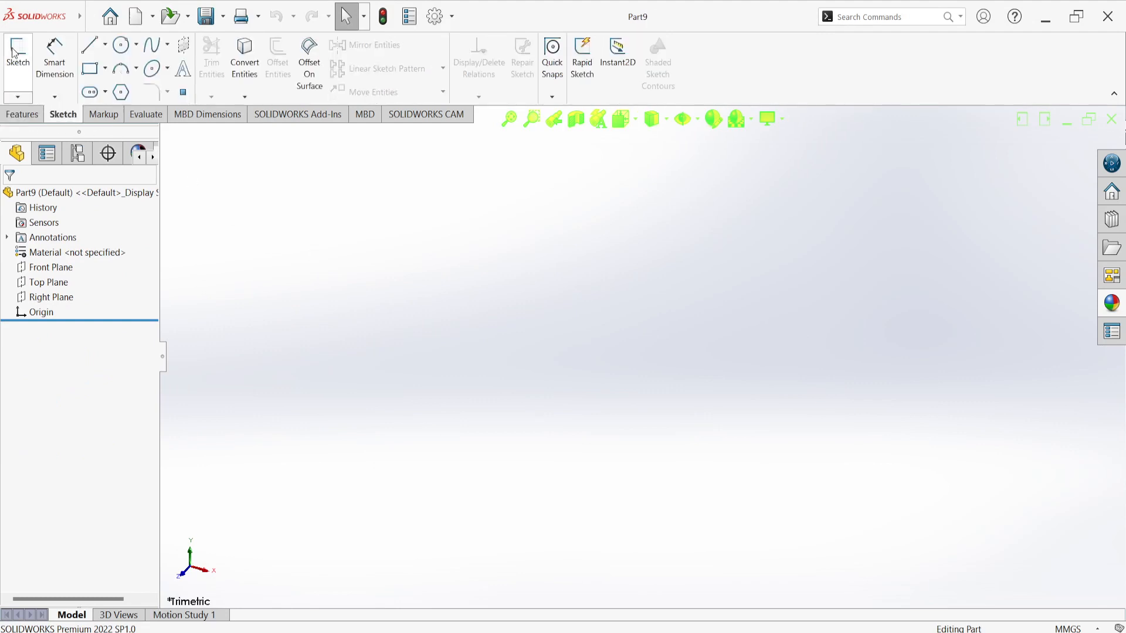
pyautogui.click(19, 58)
pyautogui.click(691, 210)
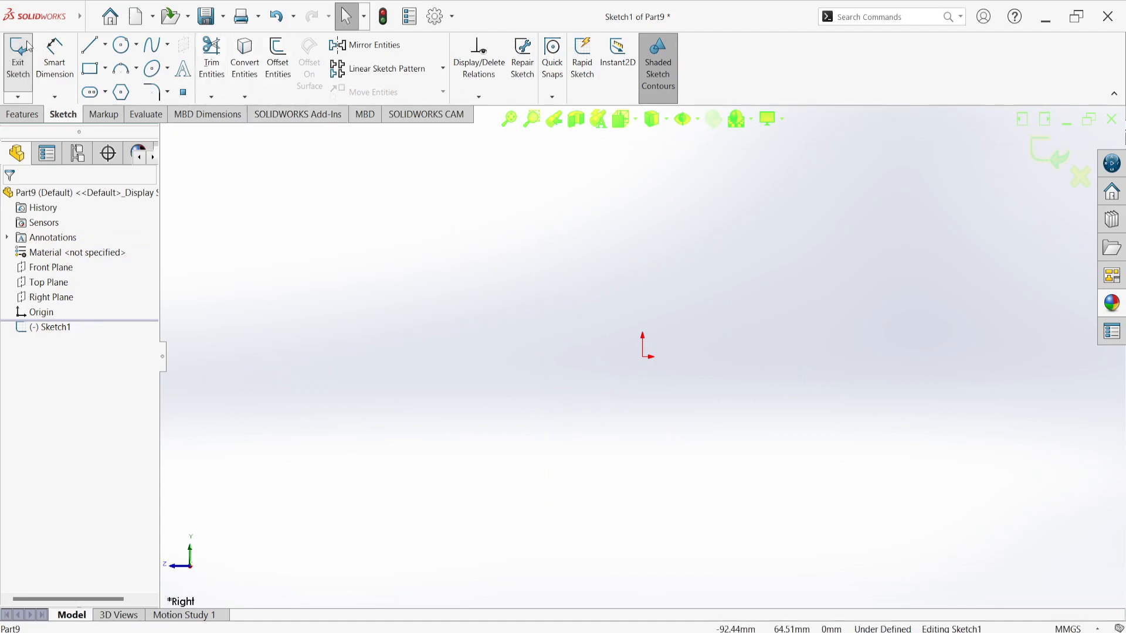
# - Sketch a six-sided polygon centred on the origin, with an inscribed circle about 32 mm in diameter and a corner horizontally level with the origin
pyautogui.click(91, 17)
pyautogui.click(432, 211)
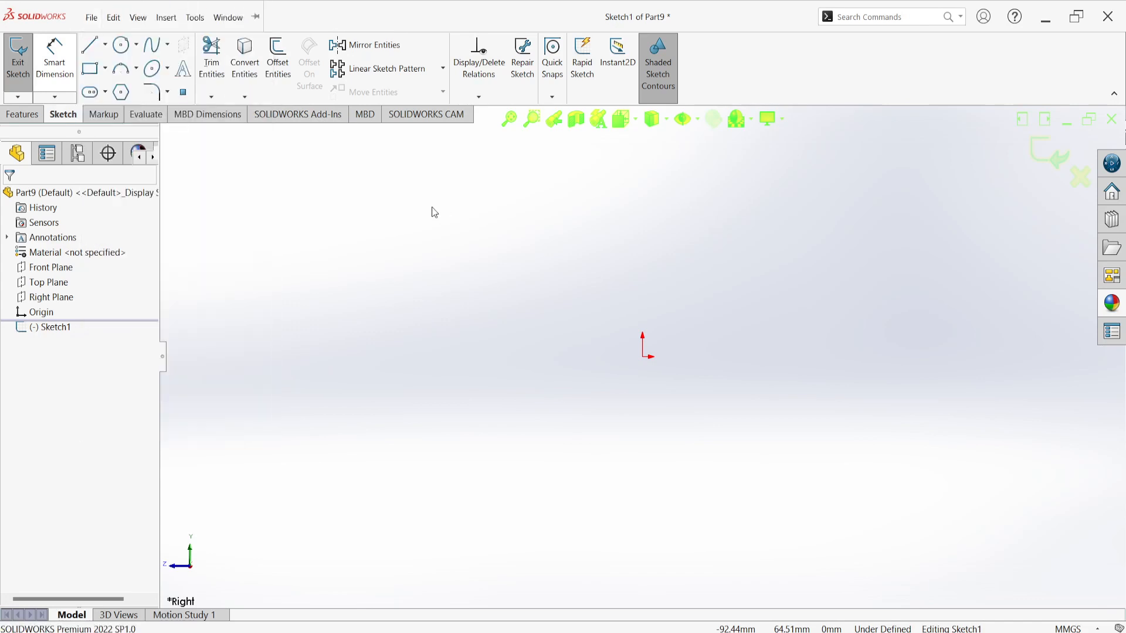
pyautogui.click(122, 92)
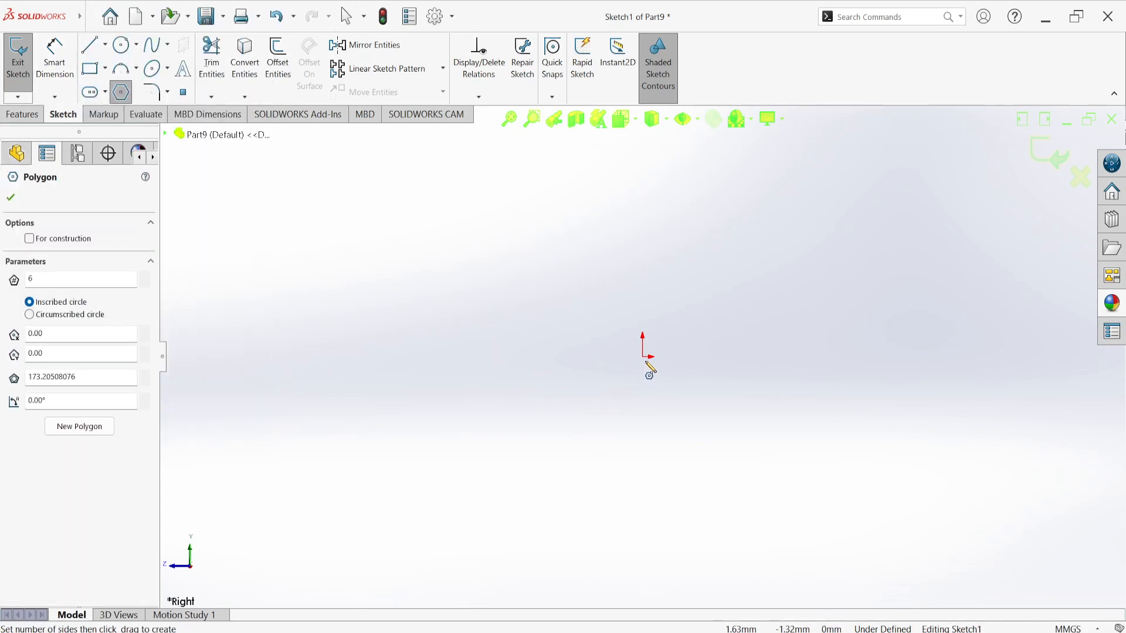
pyautogui.click(643, 358)
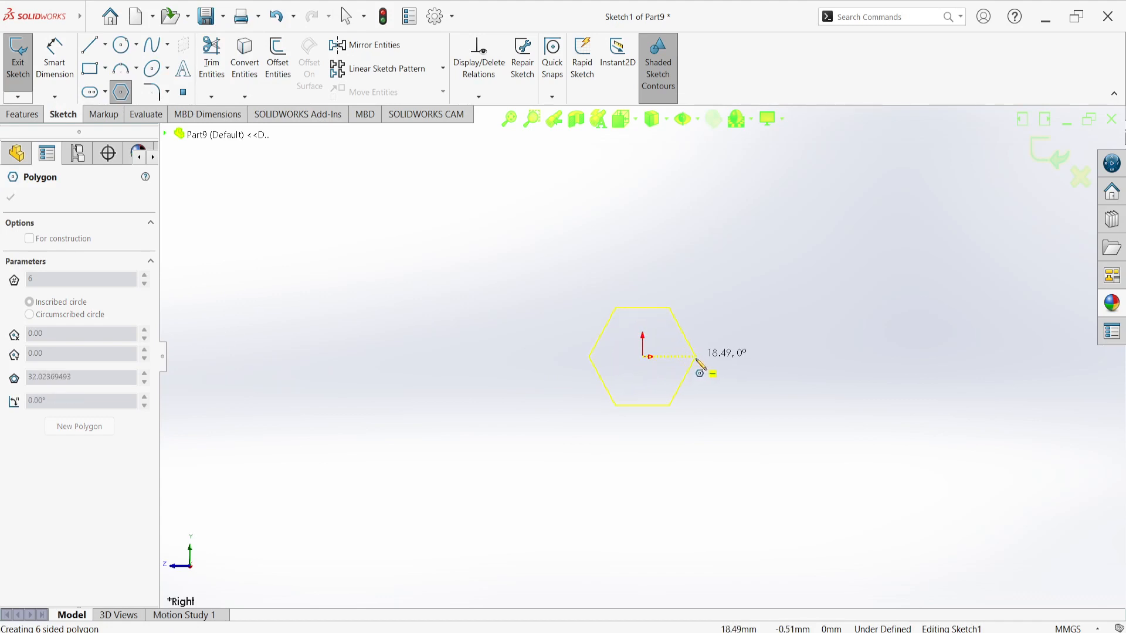
pyautogui.click(701, 367)
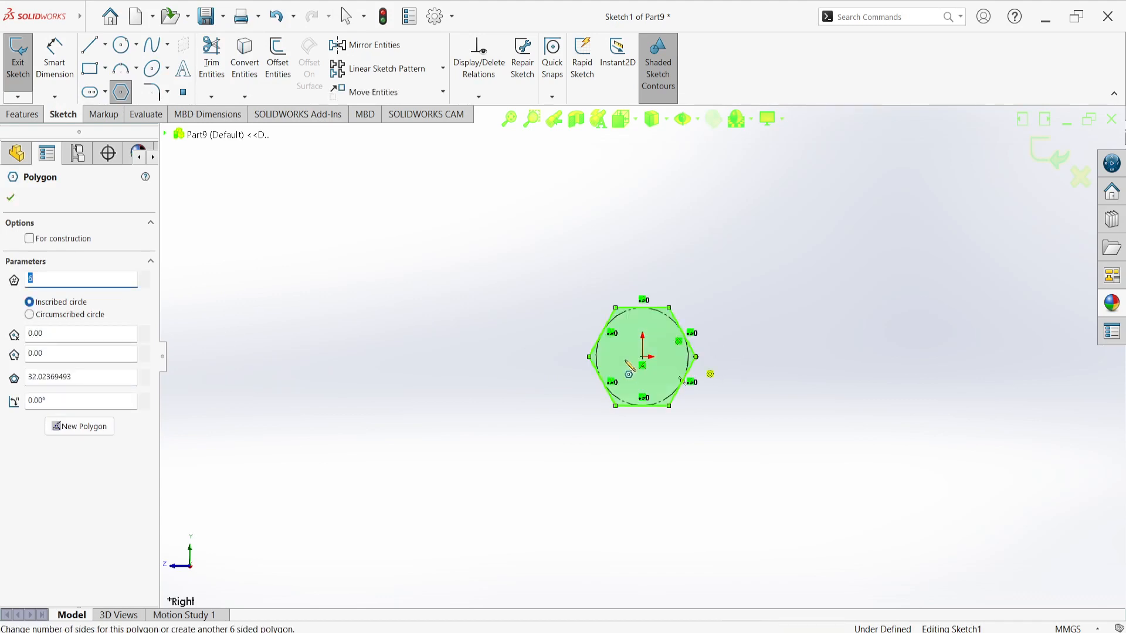
# - Sketch a circle about 19 mm in diameter inside the hexagon, centred on the origin
pyautogui.click(122, 46)
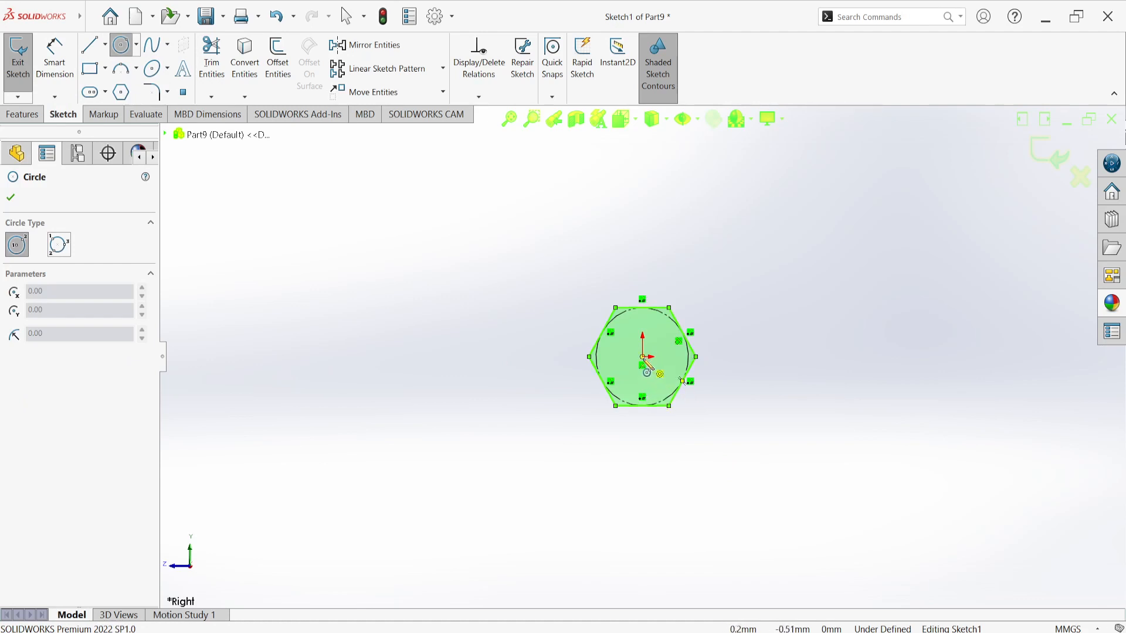
pyautogui.click(643, 357)
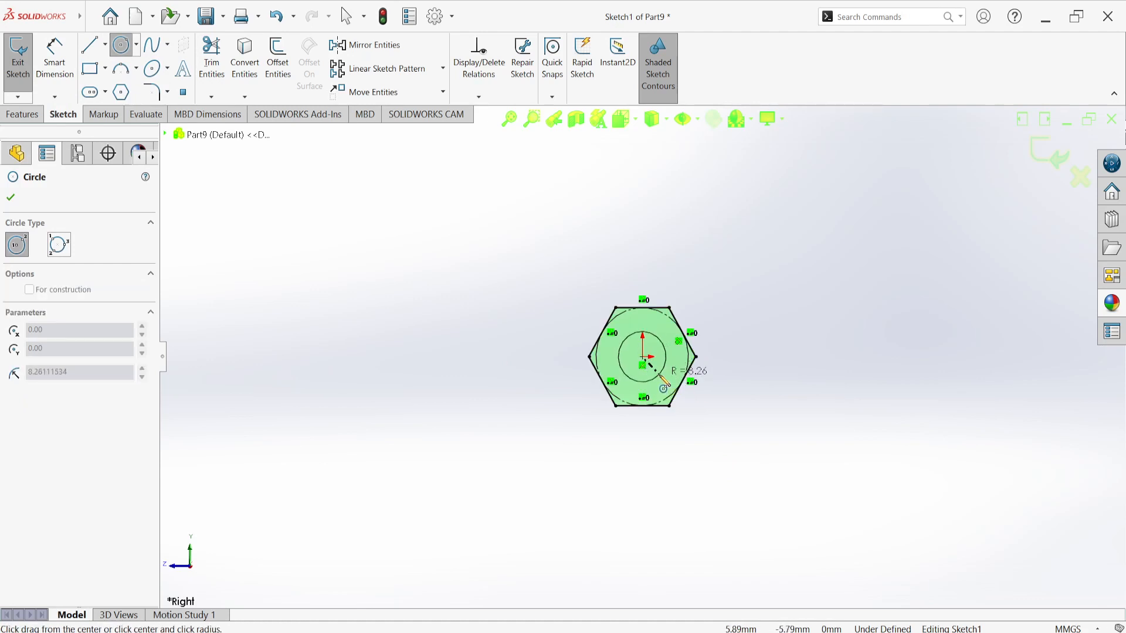
pyautogui.click(667, 385)
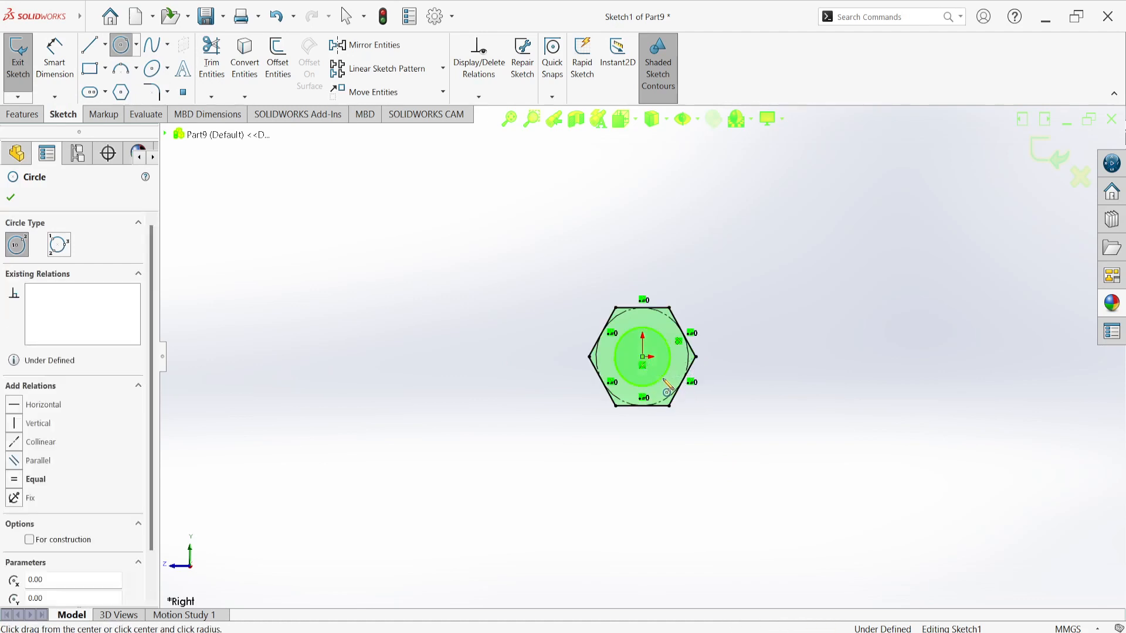
pyautogui.rightClick(372, 223)
pyautogui.click(410, 236)
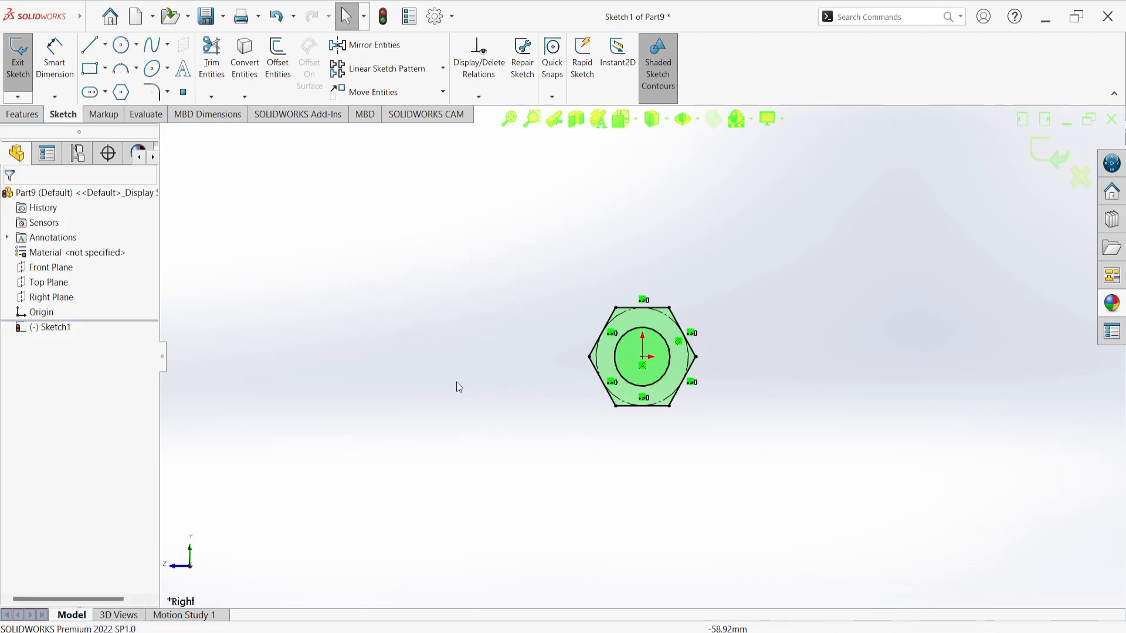
# - Dimension the inner circle to a 10 mm diameter and exit the sketch
pyautogui.click(58, 81)
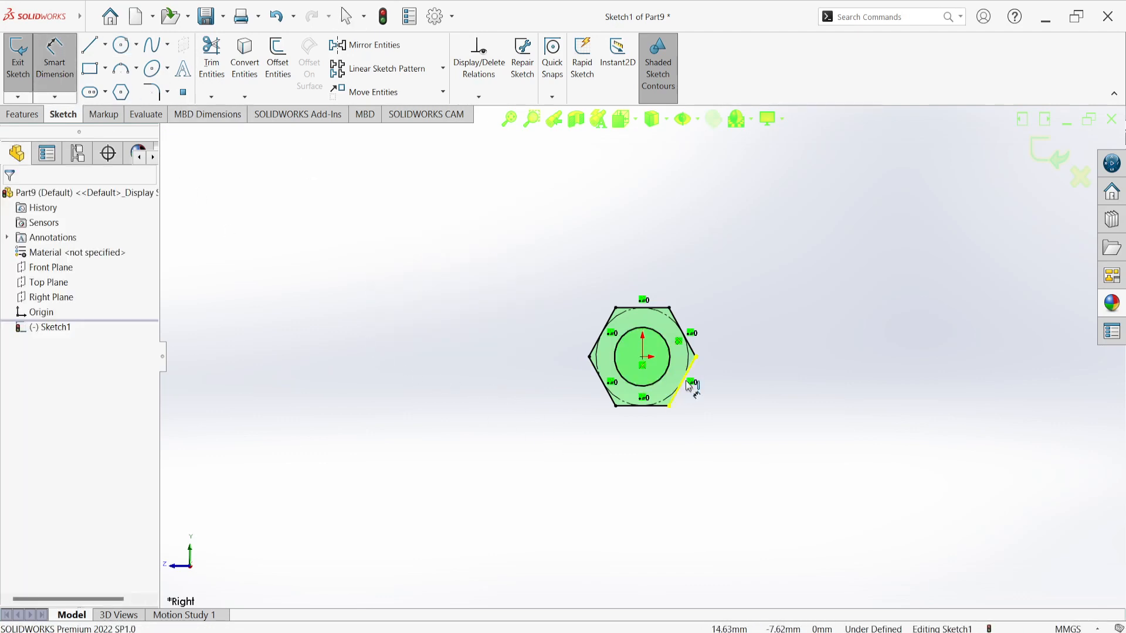
pyautogui.click(667, 344)
pyautogui.click(708, 293)
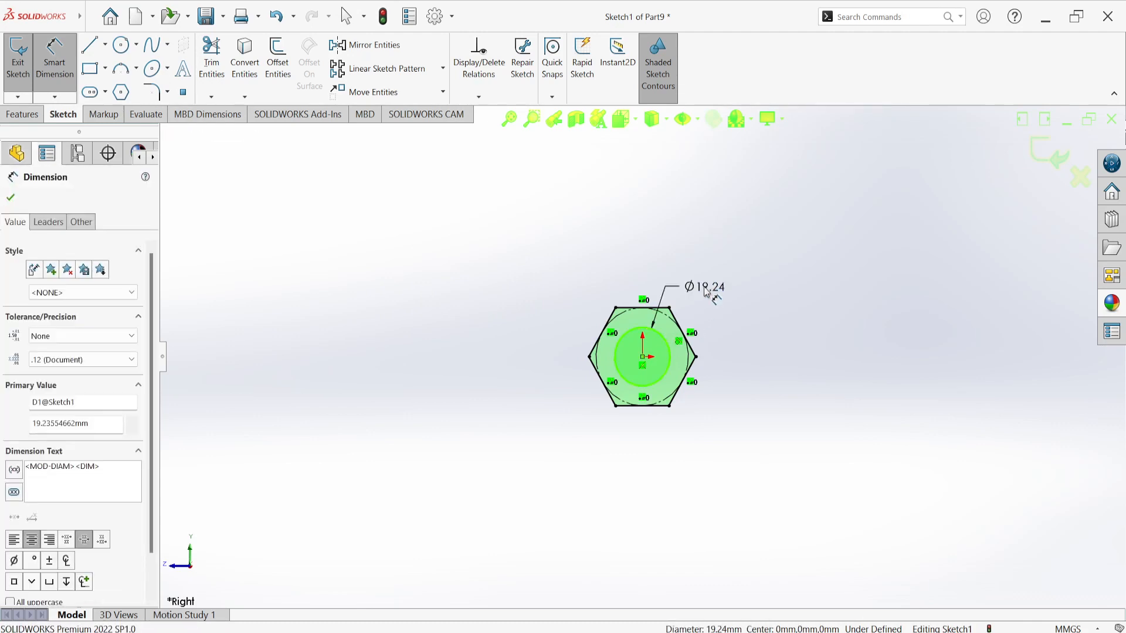
pyautogui.write('10')
pyautogui.press('Return')
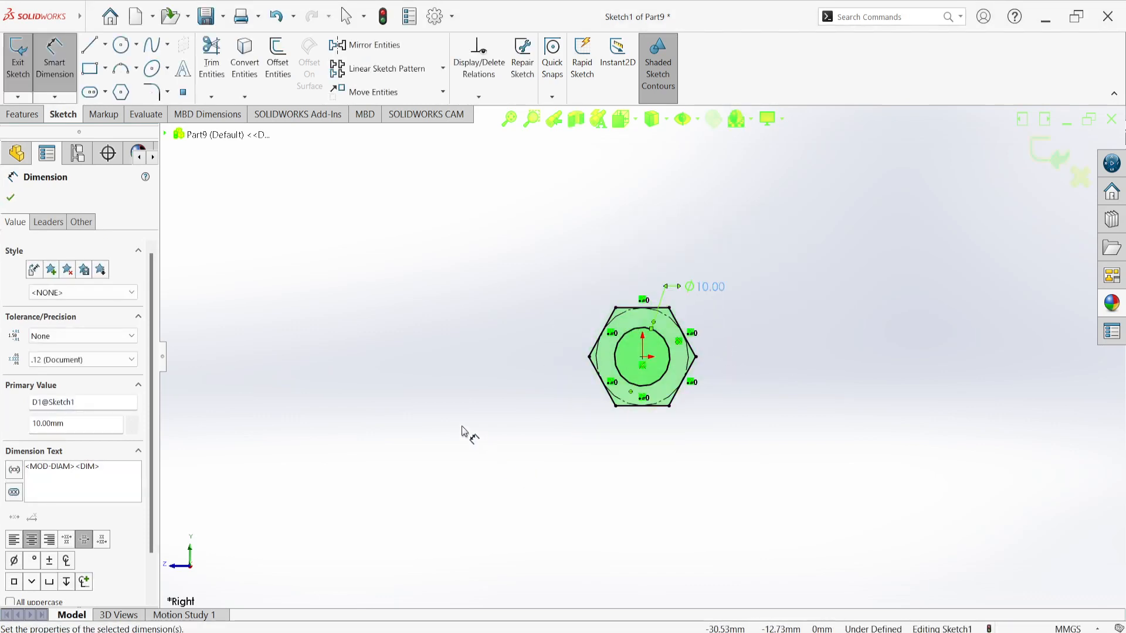
pyautogui.click(12, 198)
pyautogui.click(1052, 156)
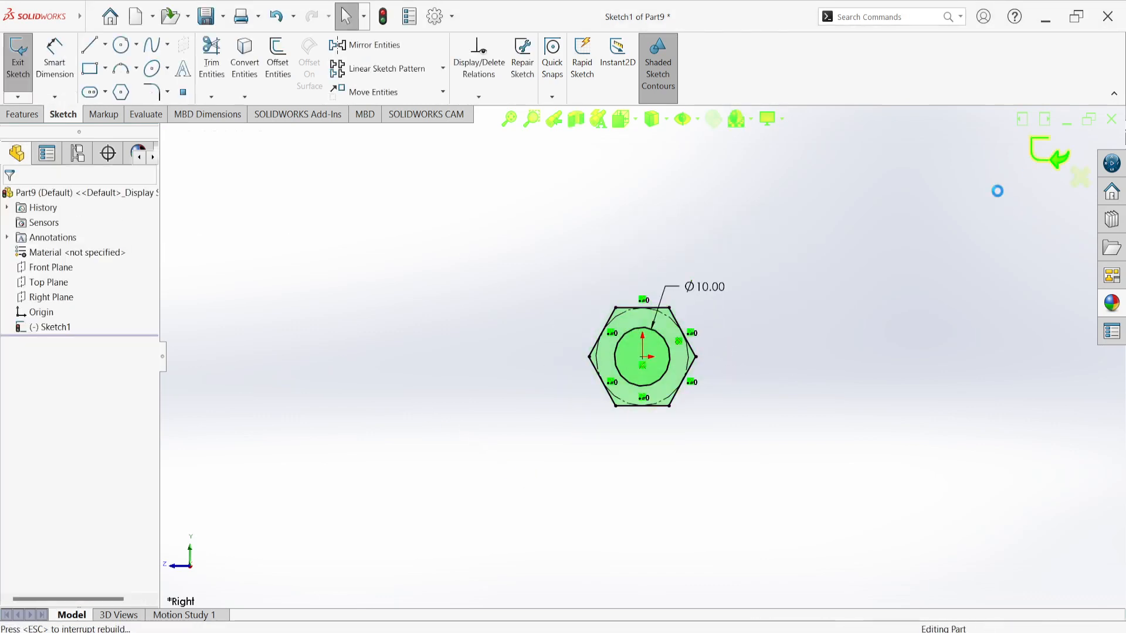
# - Extrude the hexagon with its central hole to a Blind depth of 7 mm
pyautogui.moveTo(733, 323); pyautogui.dragTo(784, 348, button='middle')
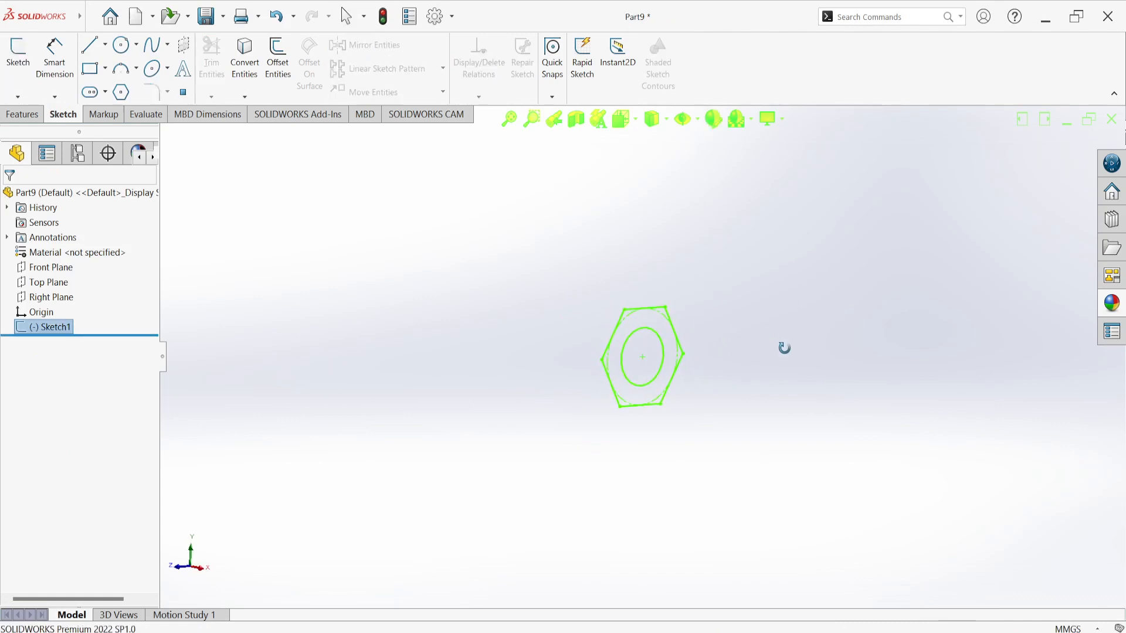
pyautogui.click(23, 113)
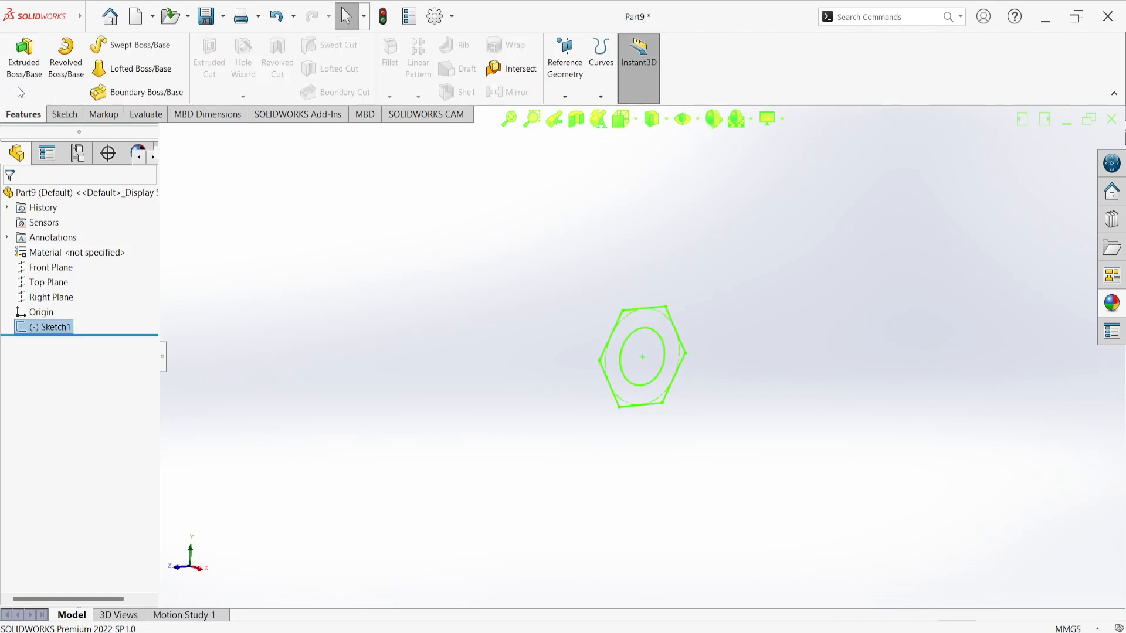
pyautogui.click(21, 88)
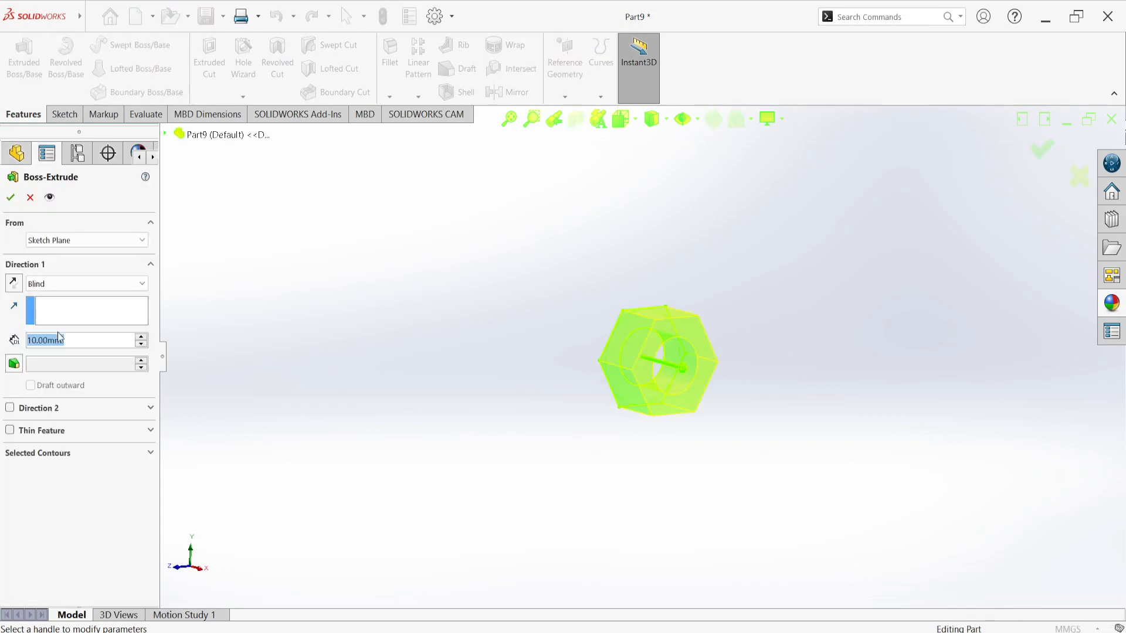
pyautogui.write('7')
pyautogui.press('Return')
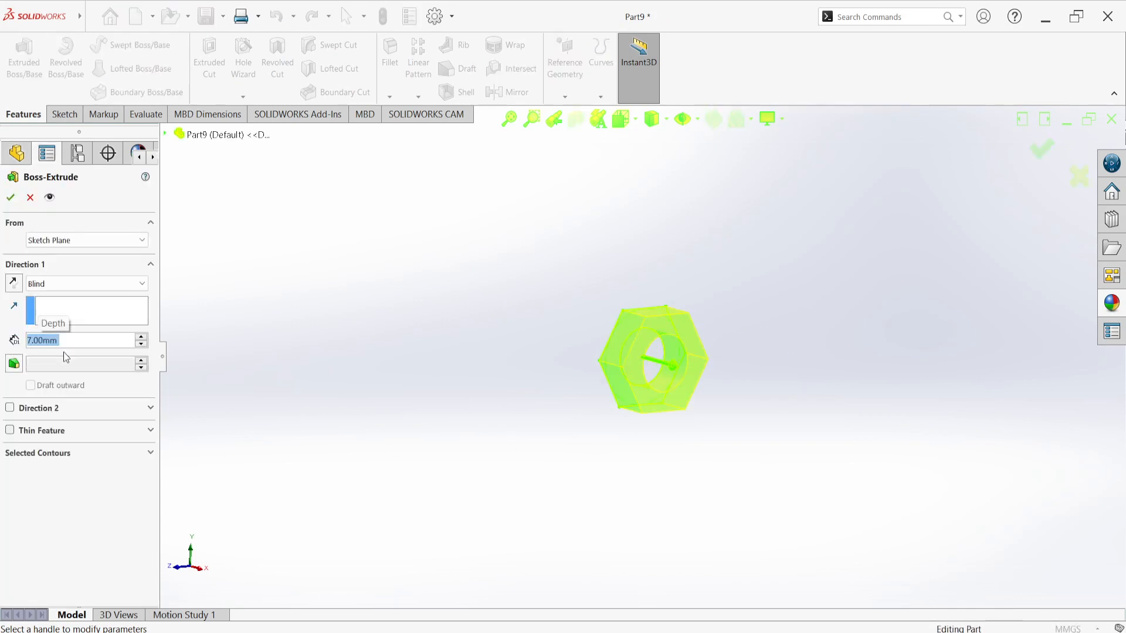
pyautogui.click(11, 198)
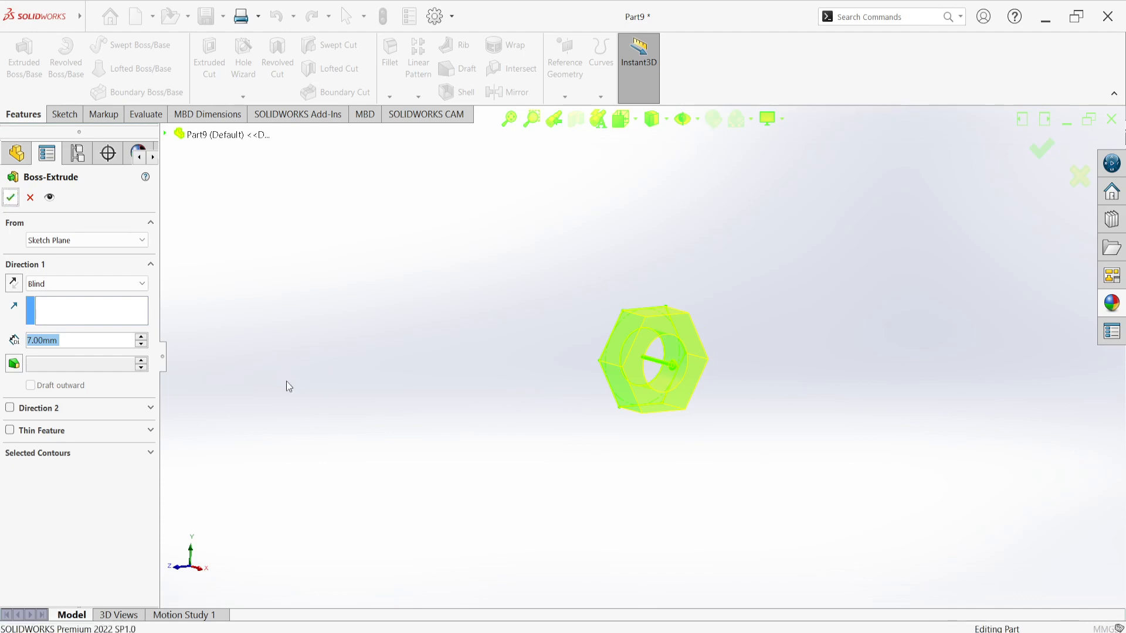
# - Sketch a circle of about 8.3 mm radius on the nut's front face, centred on the origin and touching the hexagon's sides, and exit the sketch
pyautogui.moveTo(558, 487); pyautogui.dragTo(543, 466, button='middle')
pyautogui.scroll(-1, 553, 356)
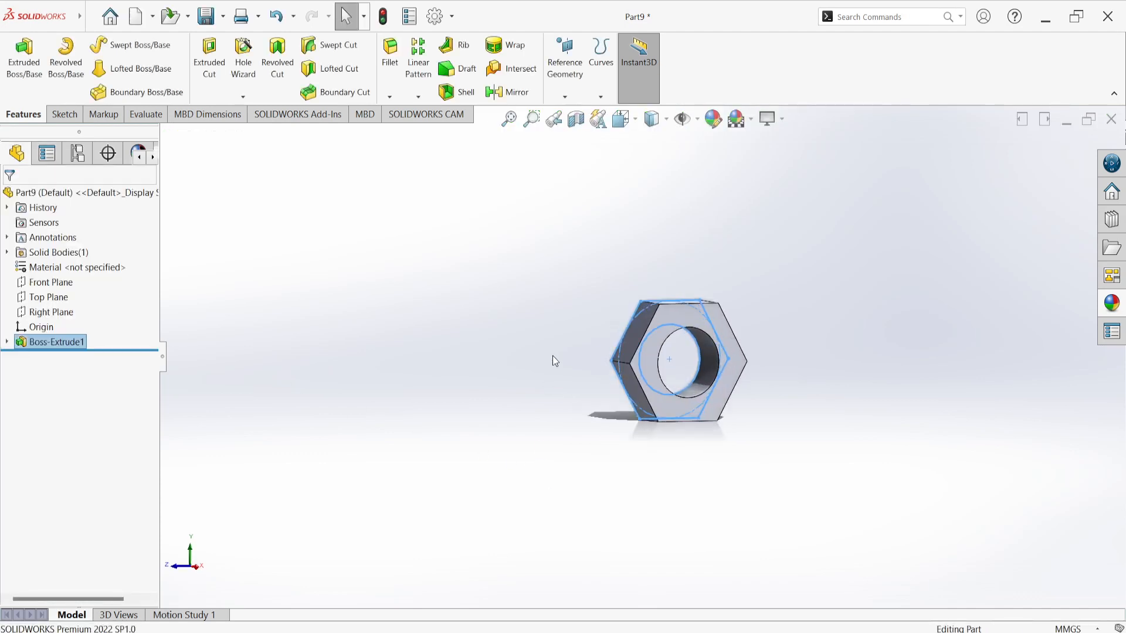
pyautogui.click(547, 350)
pyautogui.click(655, 330)
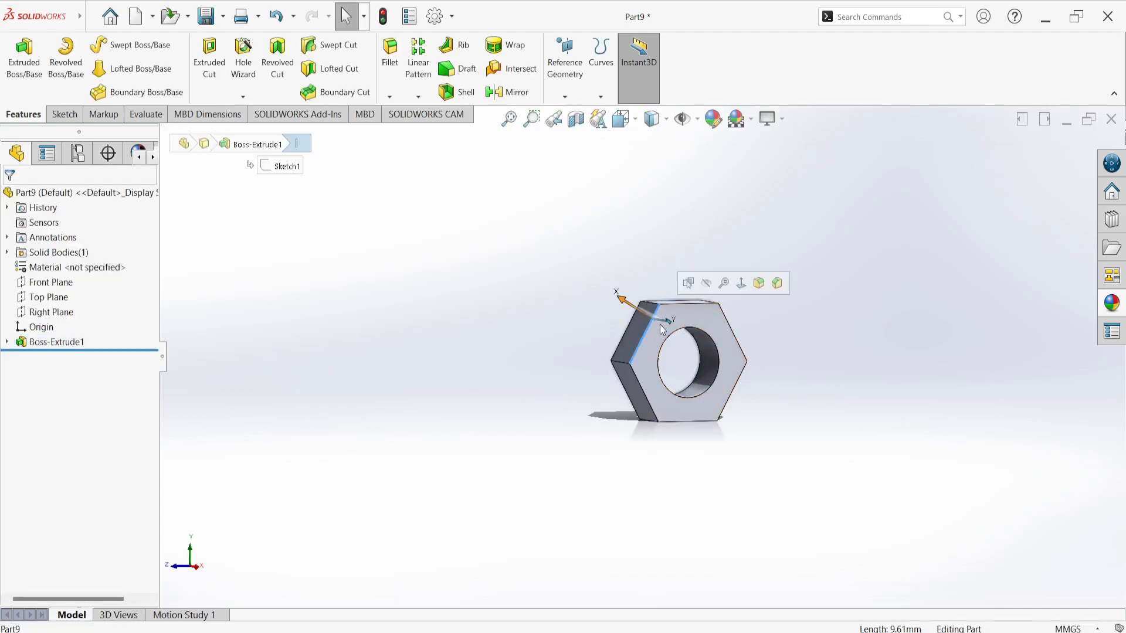
pyautogui.click(576, 431)
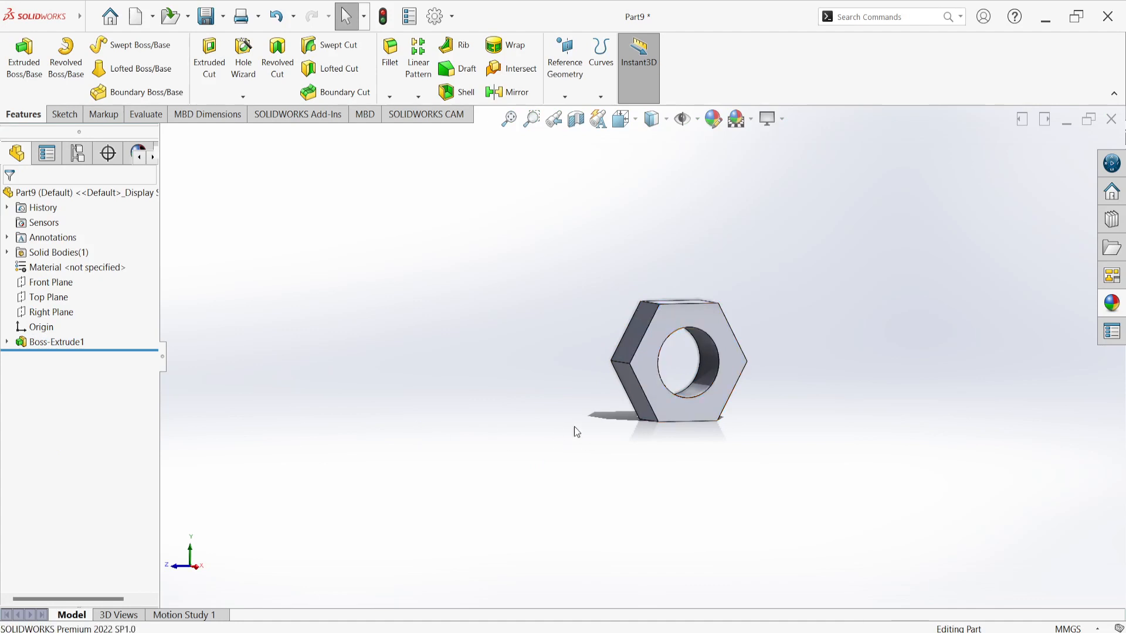
pyautogui.click(650, 364)
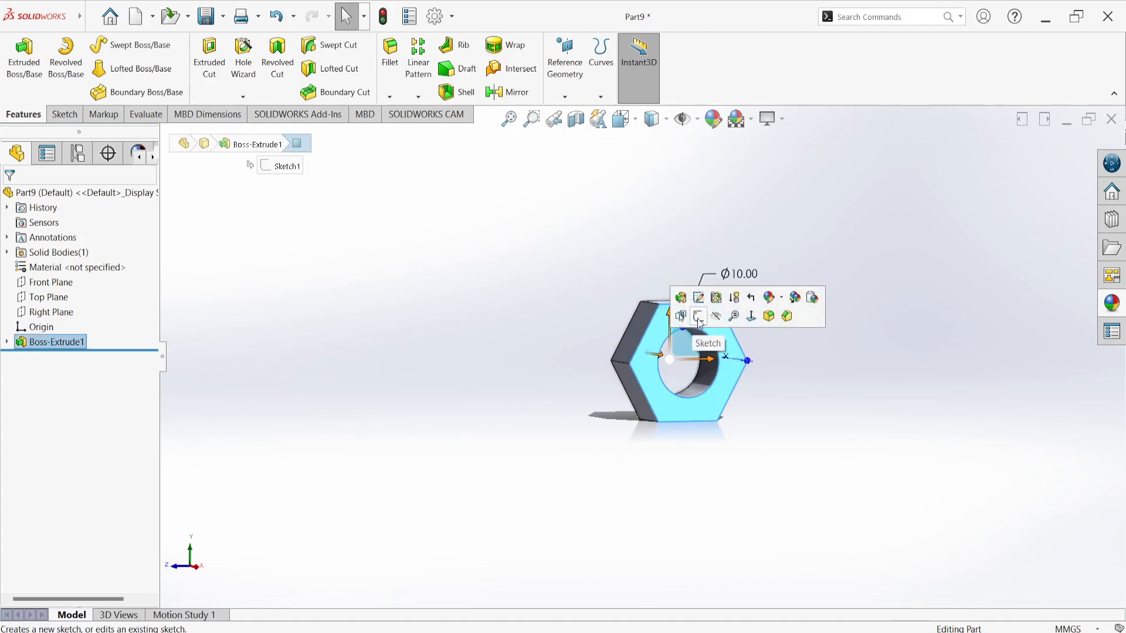
pyautogui.click(698, 317)
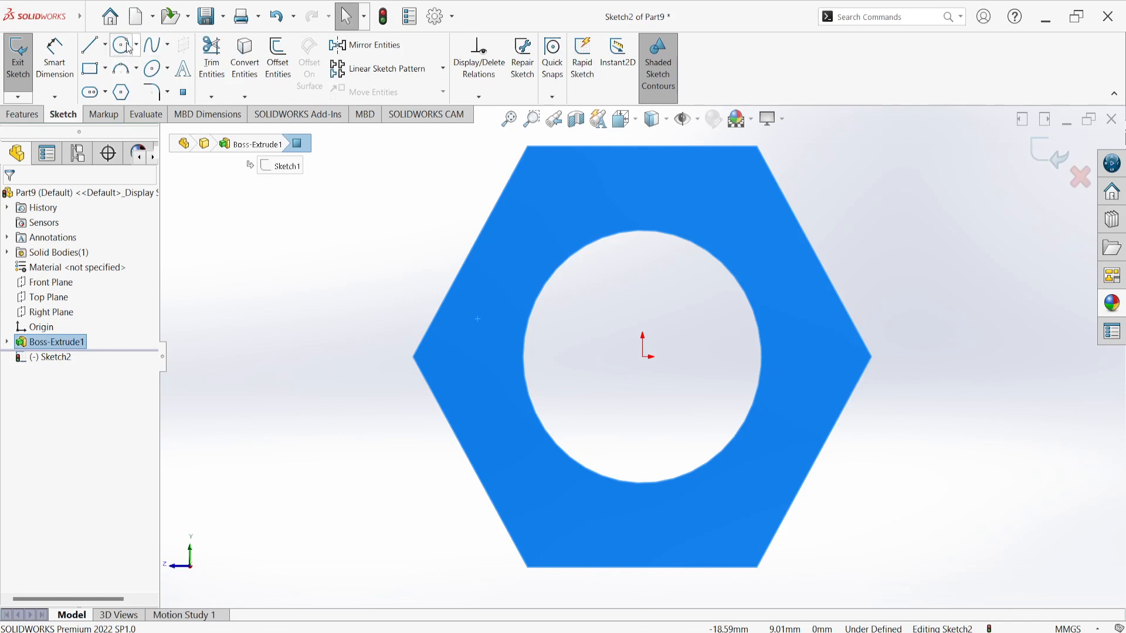
pyautogui.click(122, 45)
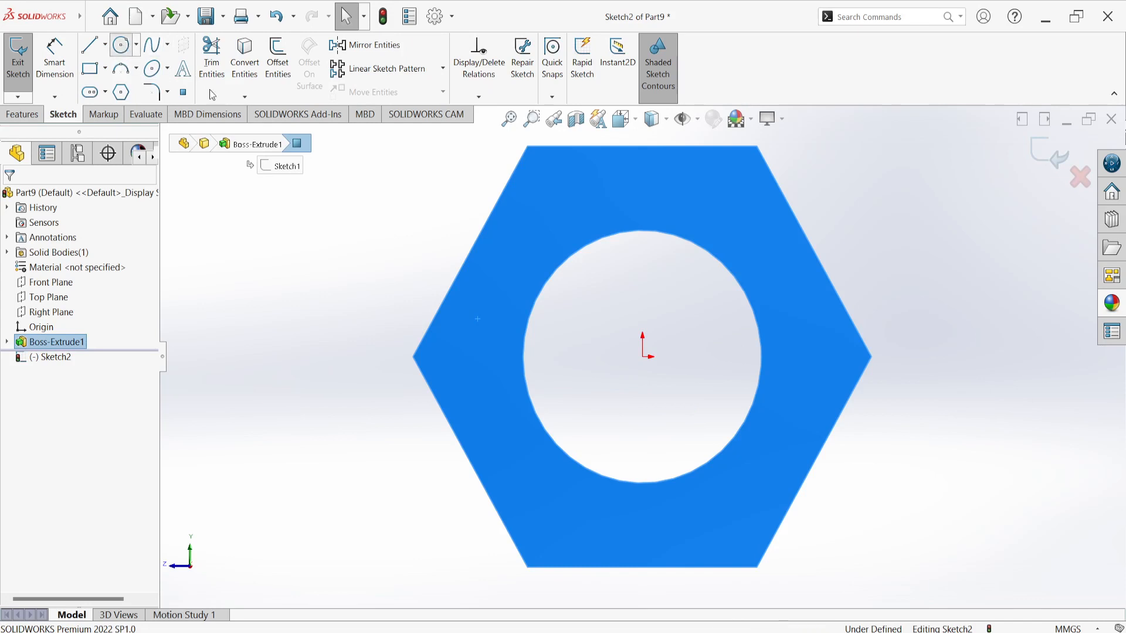
pyautogui.click(644, 357)
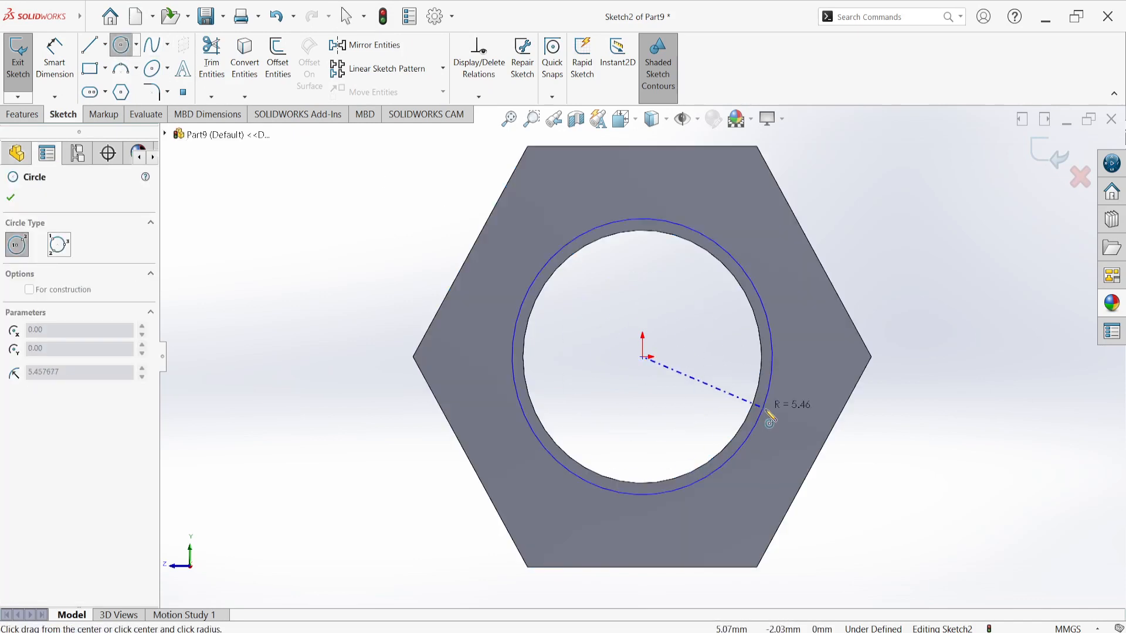
pyautogui.click(817, 458)
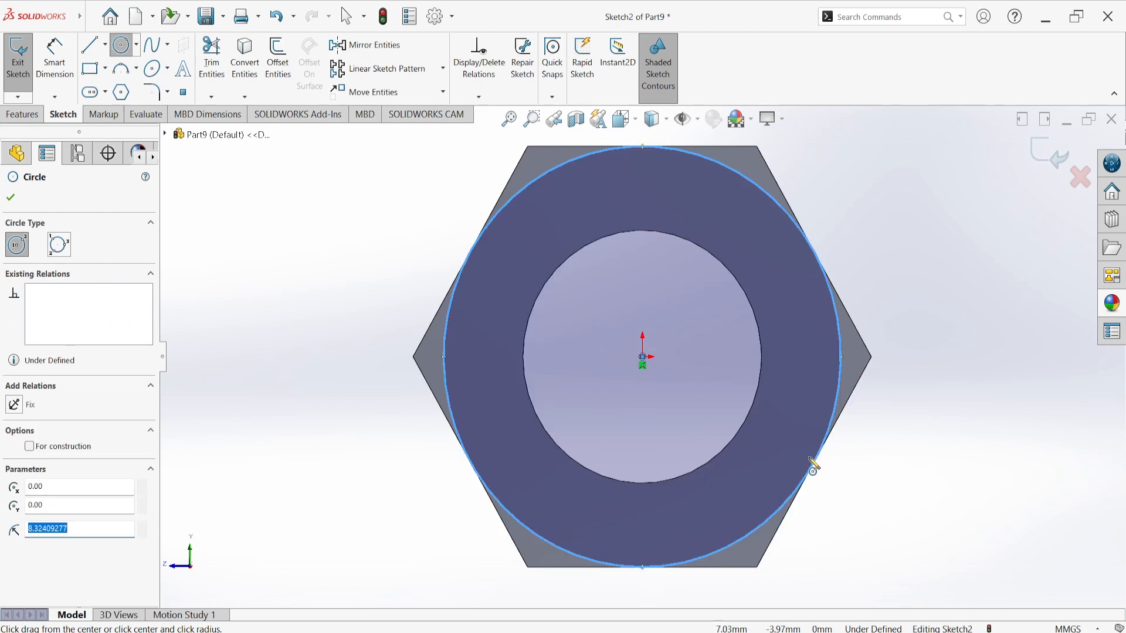
pyautogui.rightClick(831, 182)
pyautogui.click(859, 181)
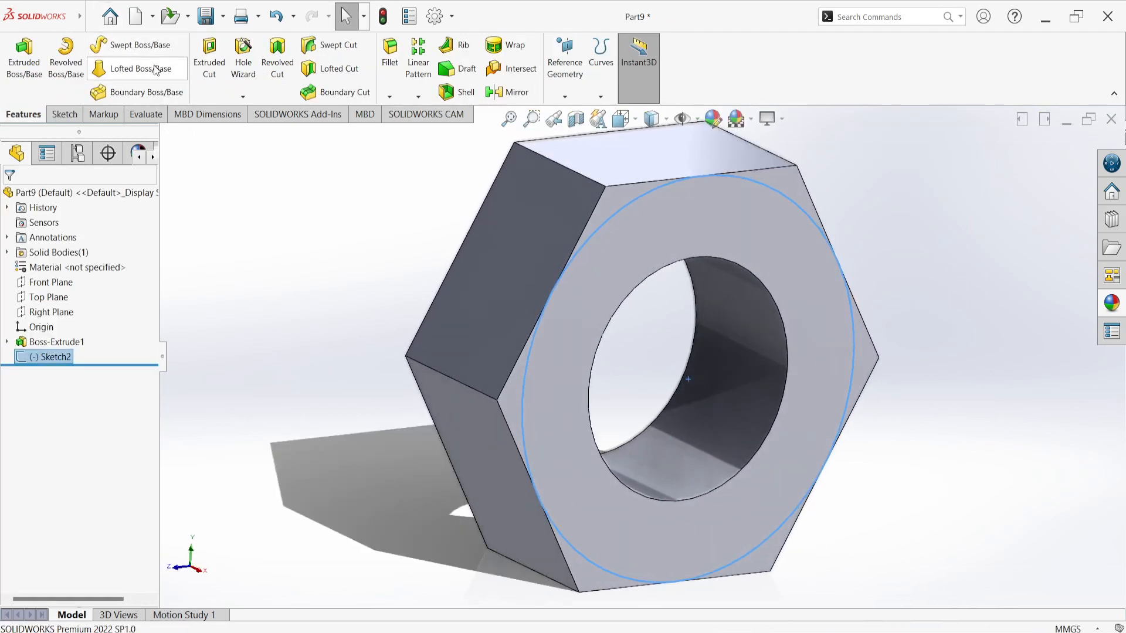
# - Cut-extrude outside the circle to a Blind depth of 7 mm with the side to cut flipped and a 60° draft, bevelling the nut's corners
pyautogui.click(213, 65)
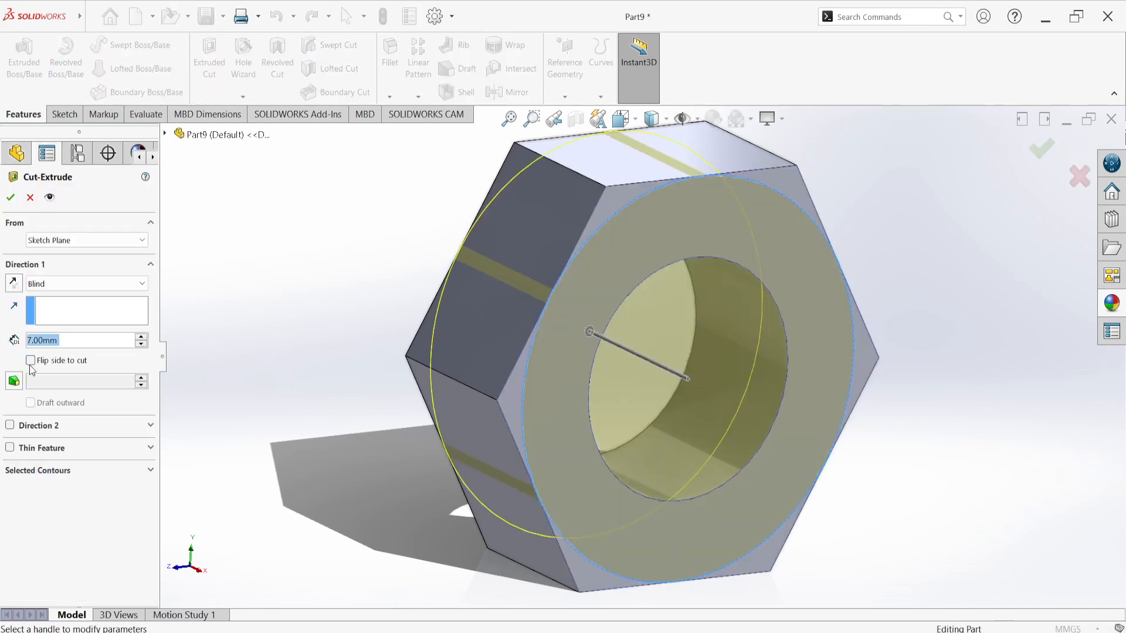
pyautogui.click(30, 361)
pyautogui.click(13, 382)
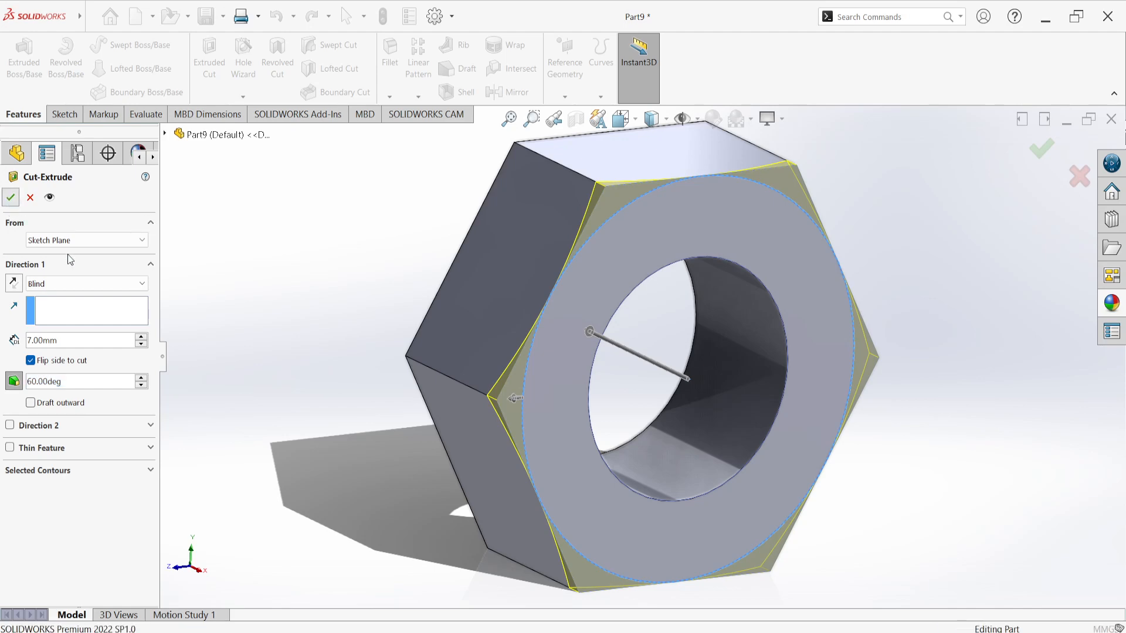
pyautogui.click(10, 197)
# - Sketch a circle of about 8.3 mm radius on the nut's opposite hexagonal face, centred on the origin and touching its sides, and exit the sketch
pyautogui.moveTo(223, 291); pyautogui.dragTo(291, 347, button='middle')
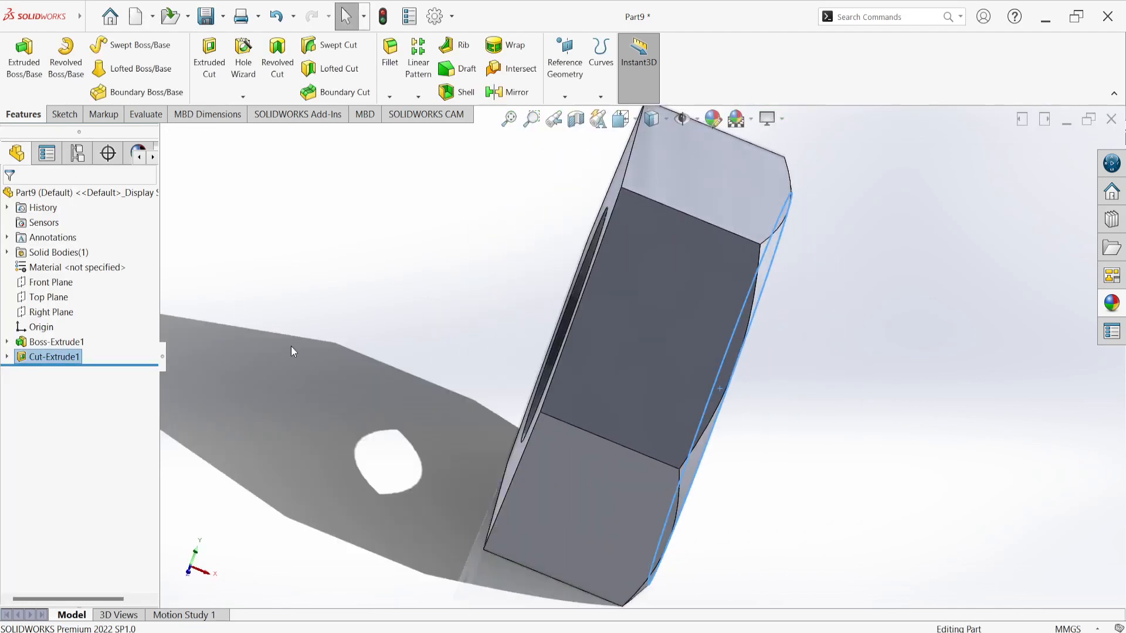
pyautogui.moveTo(413, 233); pyautogui.dragTo(477, 247, button='middle')
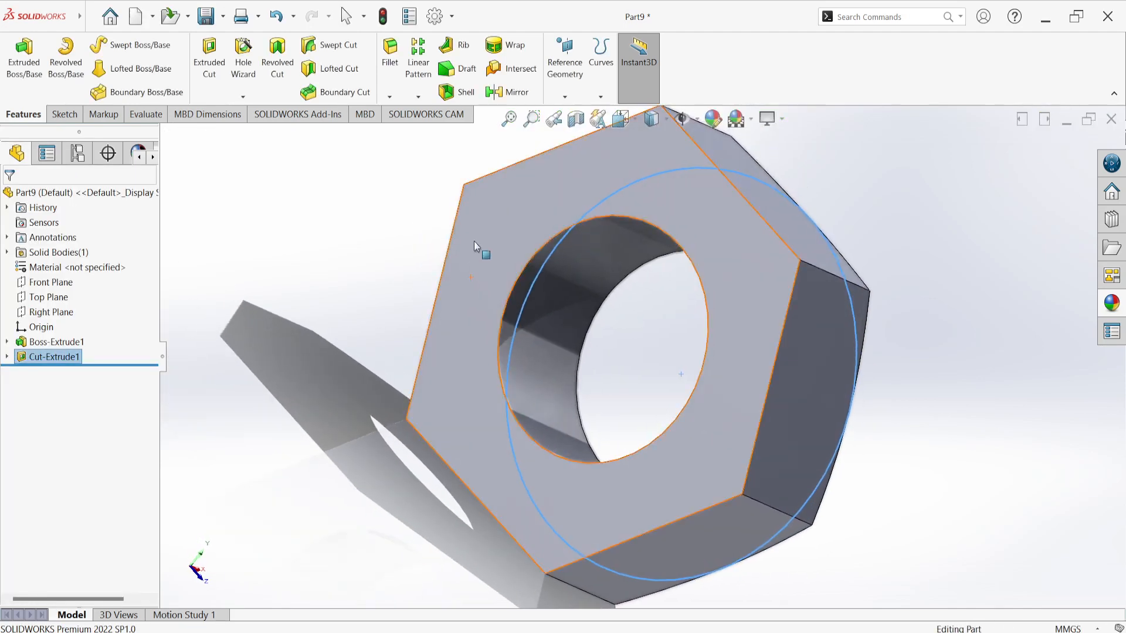
pyautogui.click(590, 170)
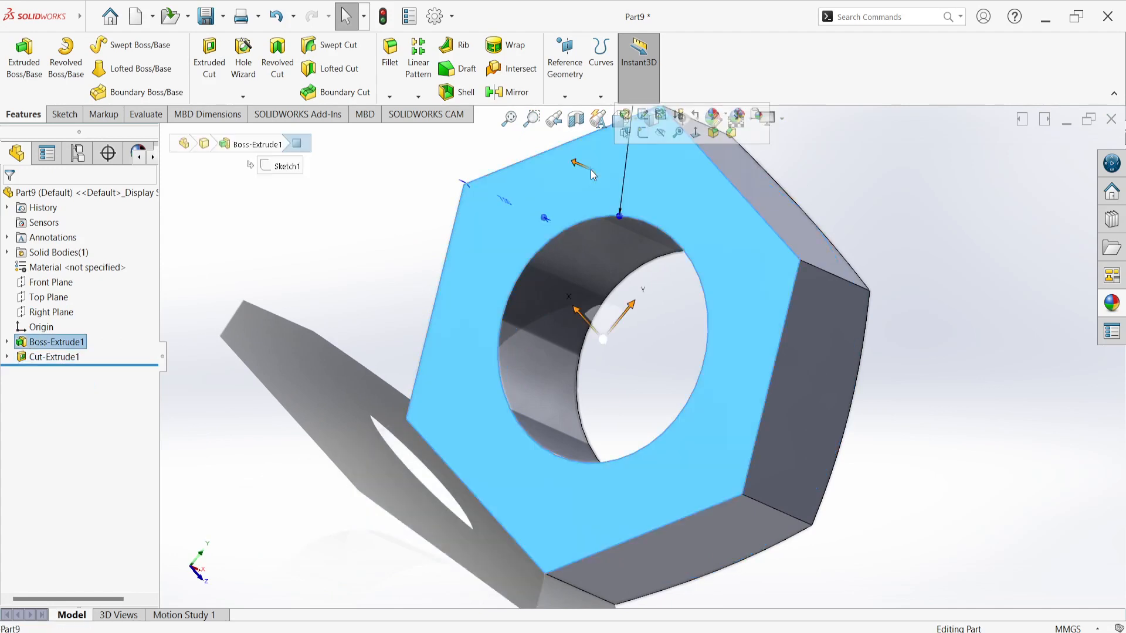
pyautogui.click(644, 134)
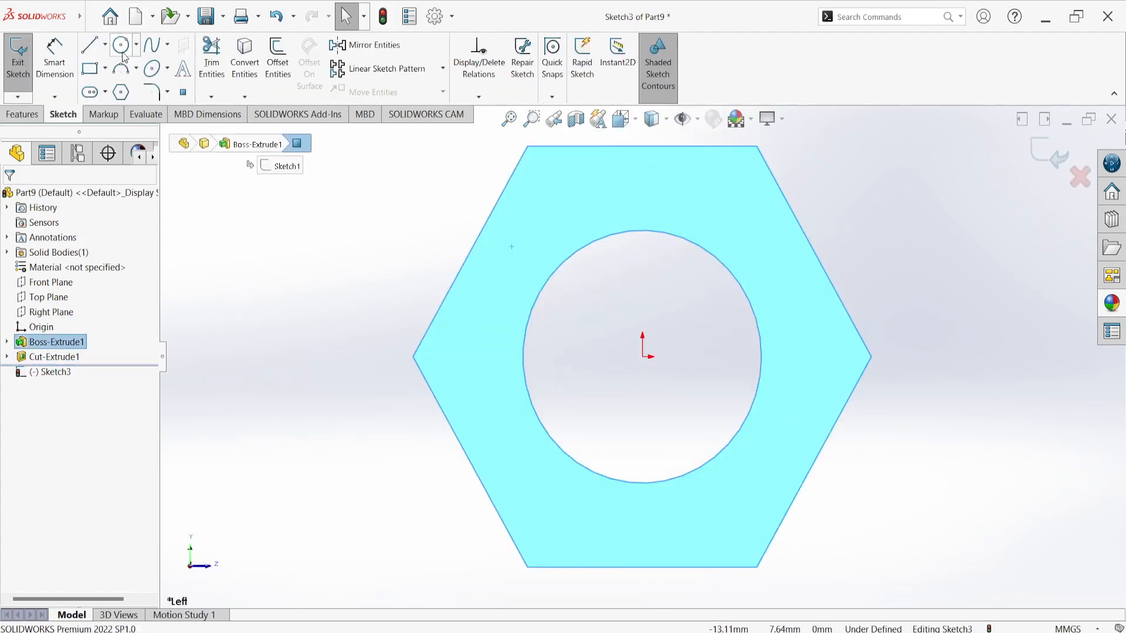
pyautogui.click(644, 356)
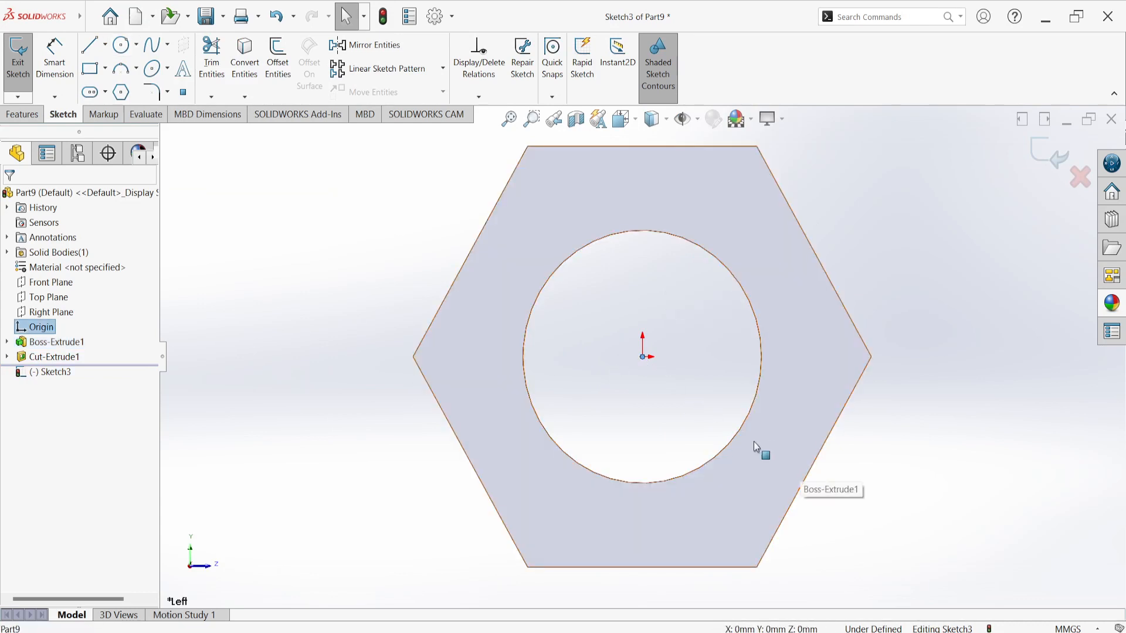
pyautogui.moveTo(3, 26)
pyautogui.click(121, 45)
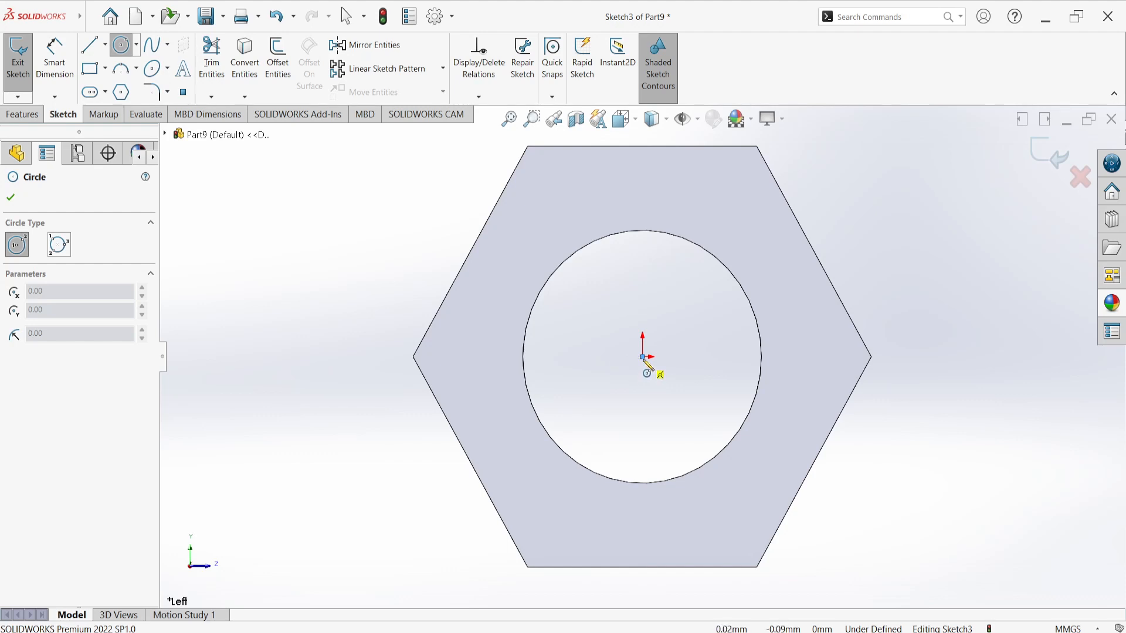
pyautogui.click(643, 356)
pyautogui.click(817, 469)
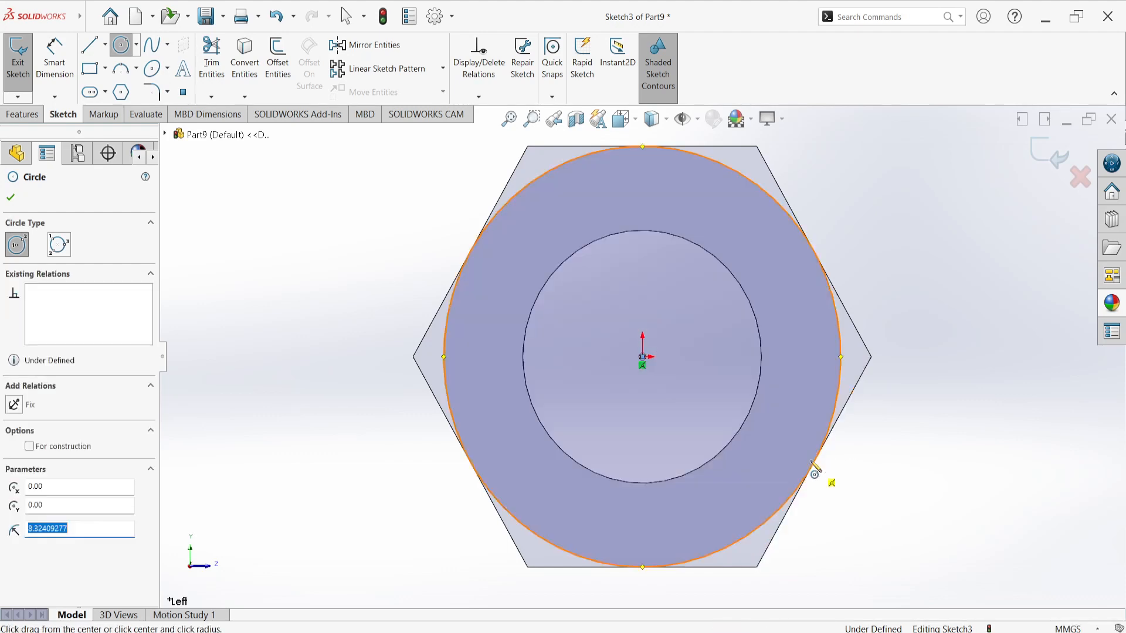
pyautogui.rightClick(873, 186)
pyautogui.click(887, 190)
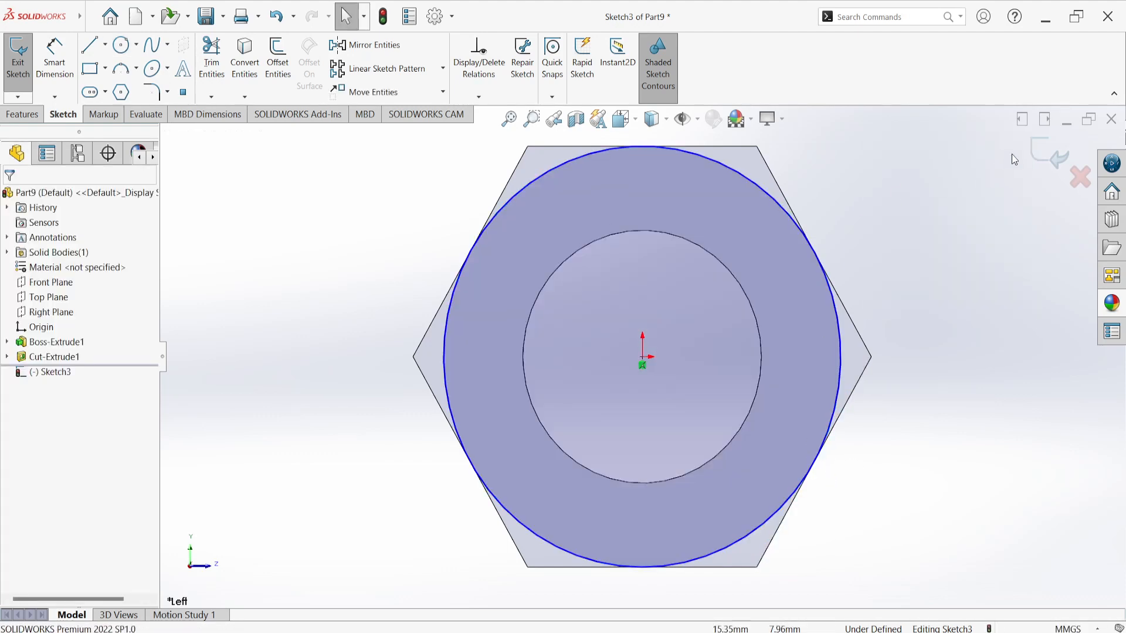
pyautogui.doubleClick(315, 242)
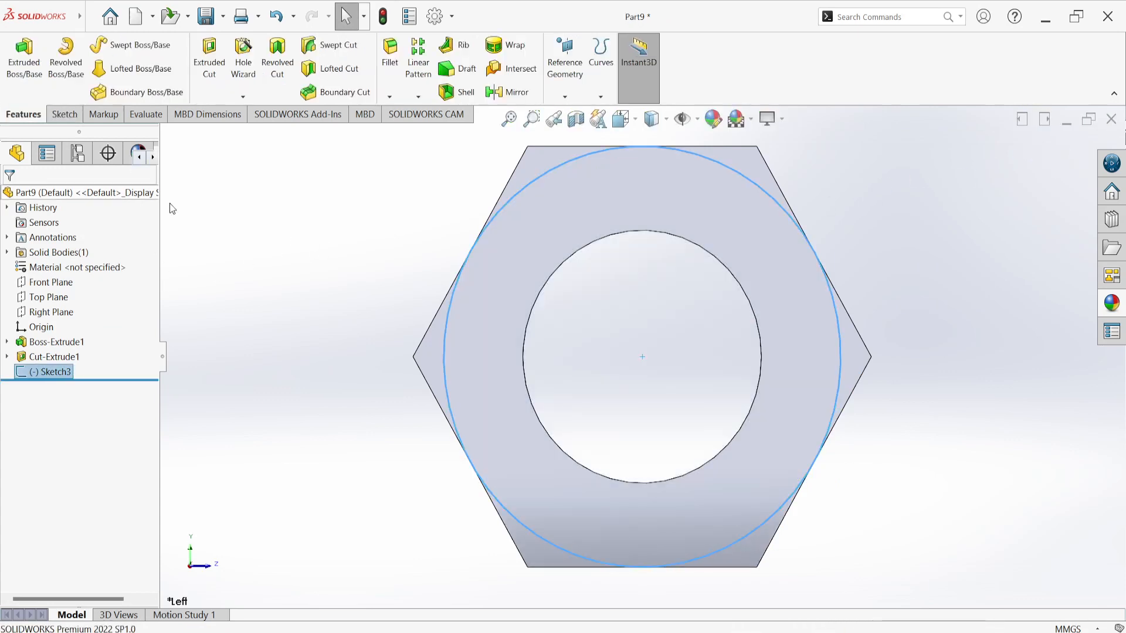
# - Bevel the opposite face's corners with a 7 mm Blind extruded cut outside the circle, using Flip side to cut and a 60° draft
pyautogui.moveTo(171, 207); pyautogui.dragTo(271, 284, button='middle')
pyautogui.click(209, 64)
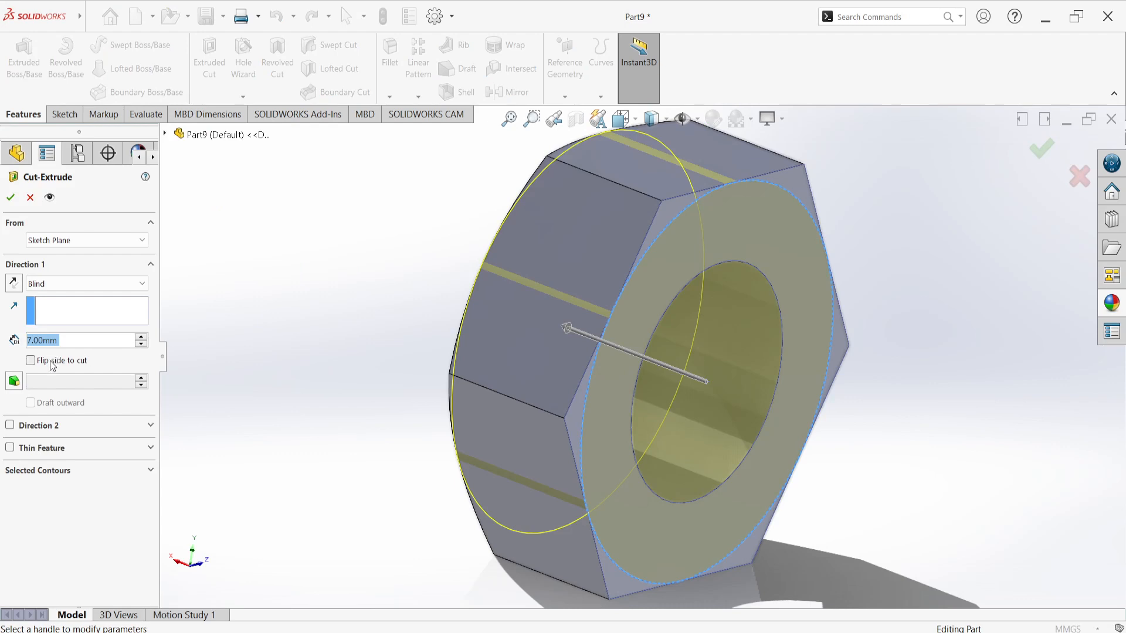
pyautogui.click(30, 361)
pyautogui.click(14, 382)
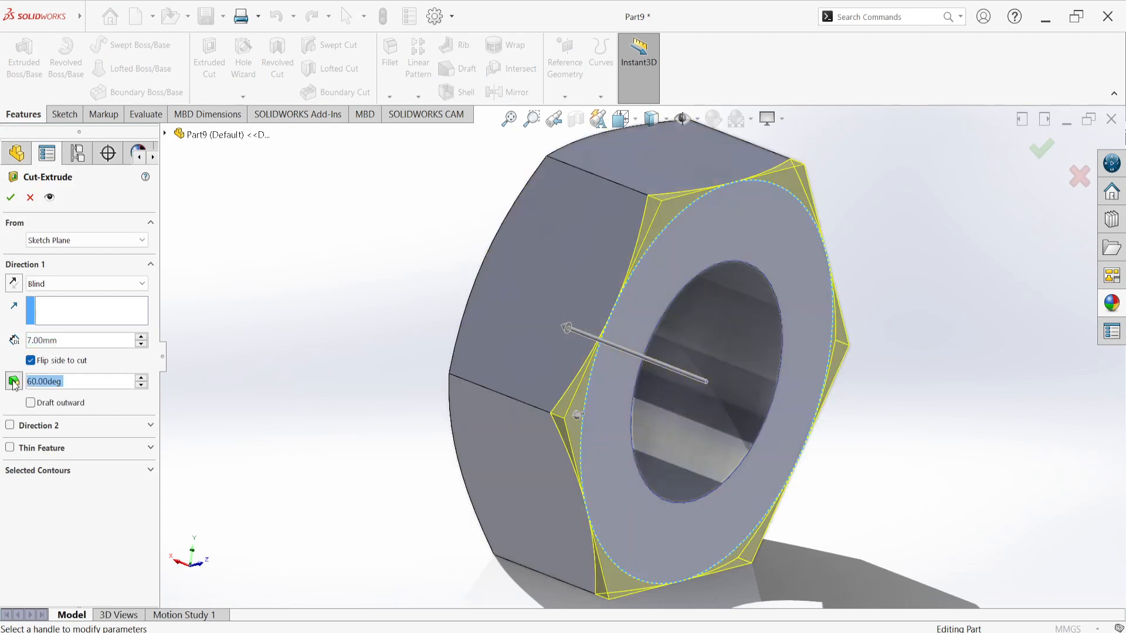
pyautogui.press('Return')
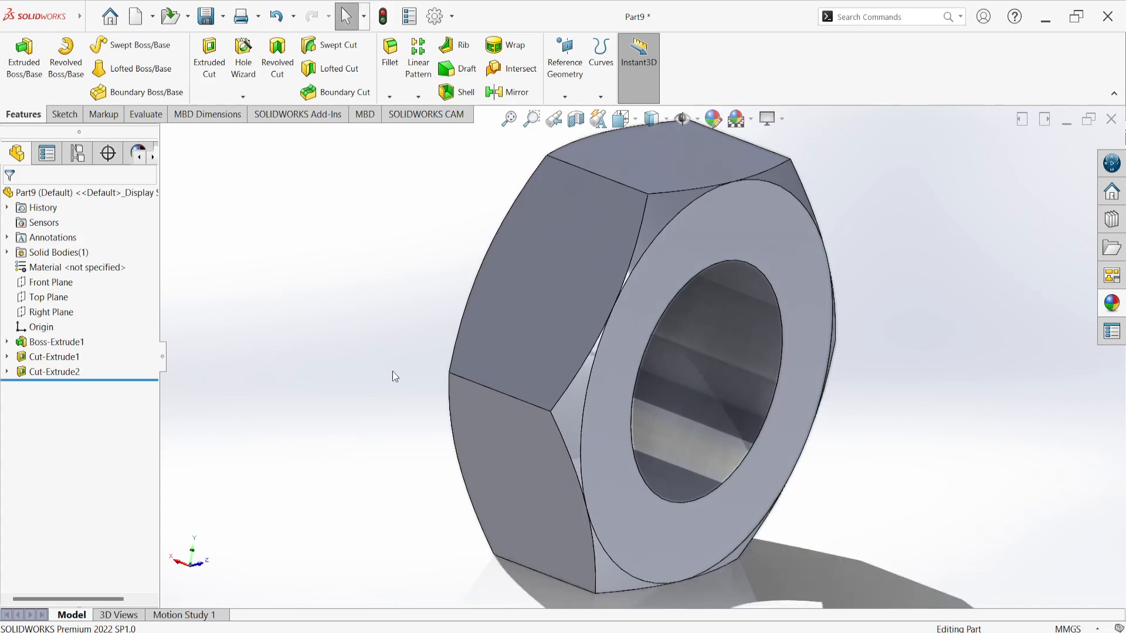
# - In isometric view, start a Thread from the front circular edge of the nut's hole and set its Blind depth to 10 mm
pyautogui.press('space')
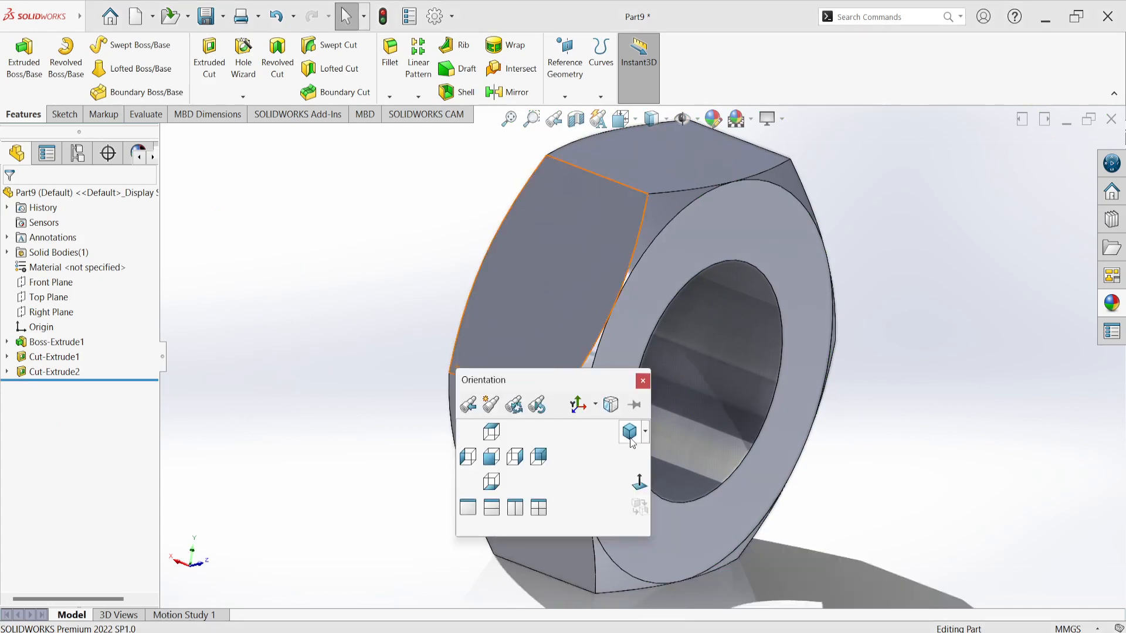
pyautogui.click(630, 434)
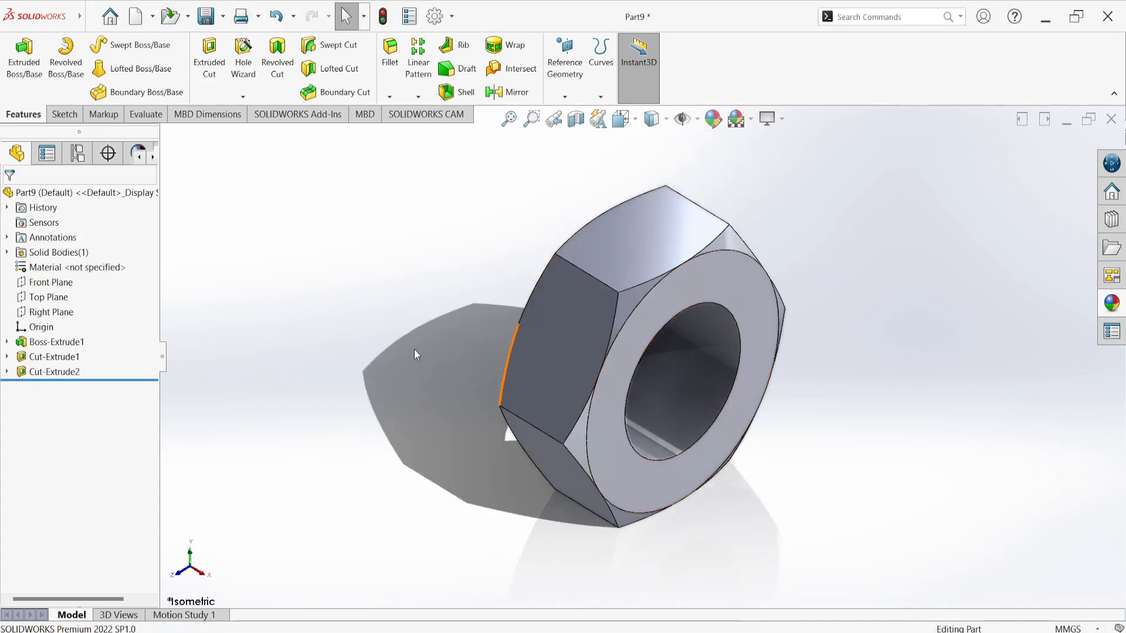
pyautogui.click(244, 98)
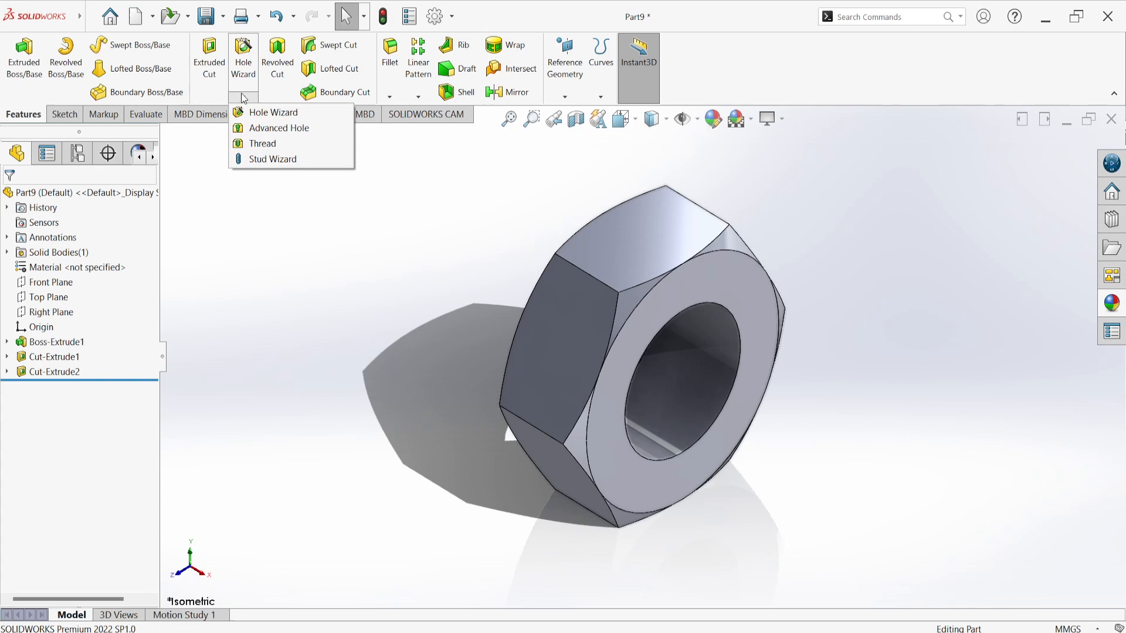
pyautogui.click(254, 147)
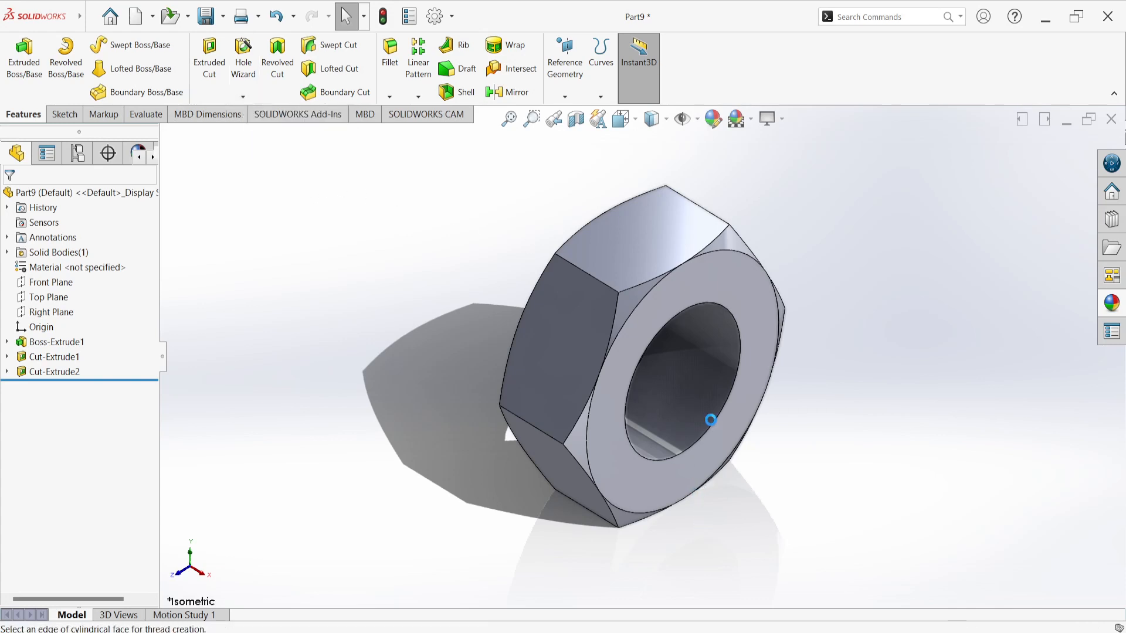
pyautogui.click(653, 346)
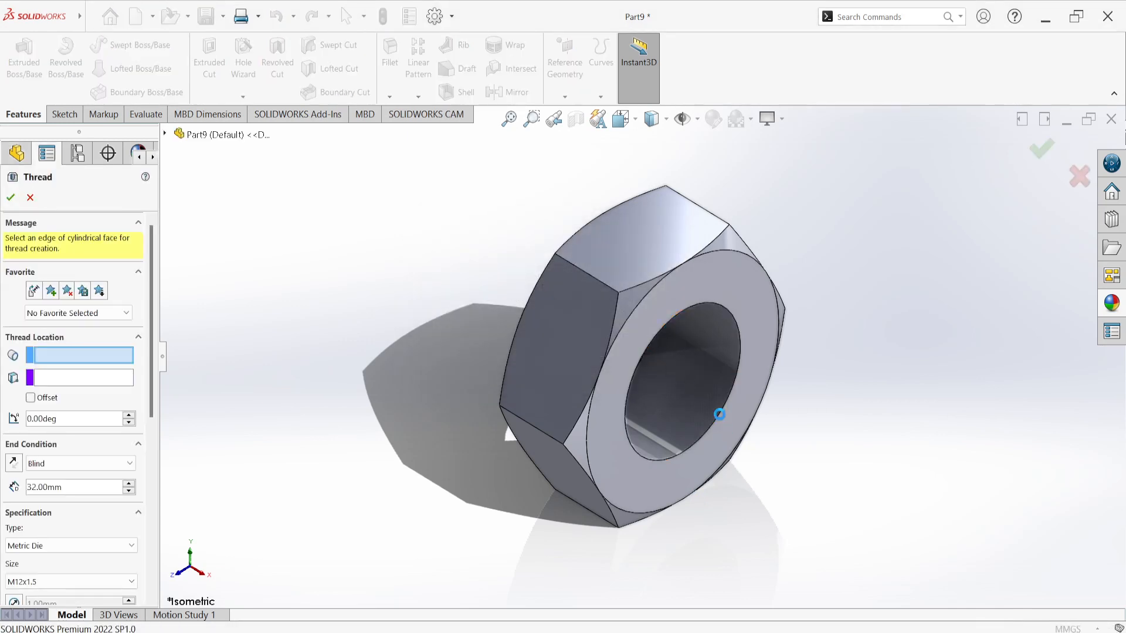
pyautogui.click(721, 417)
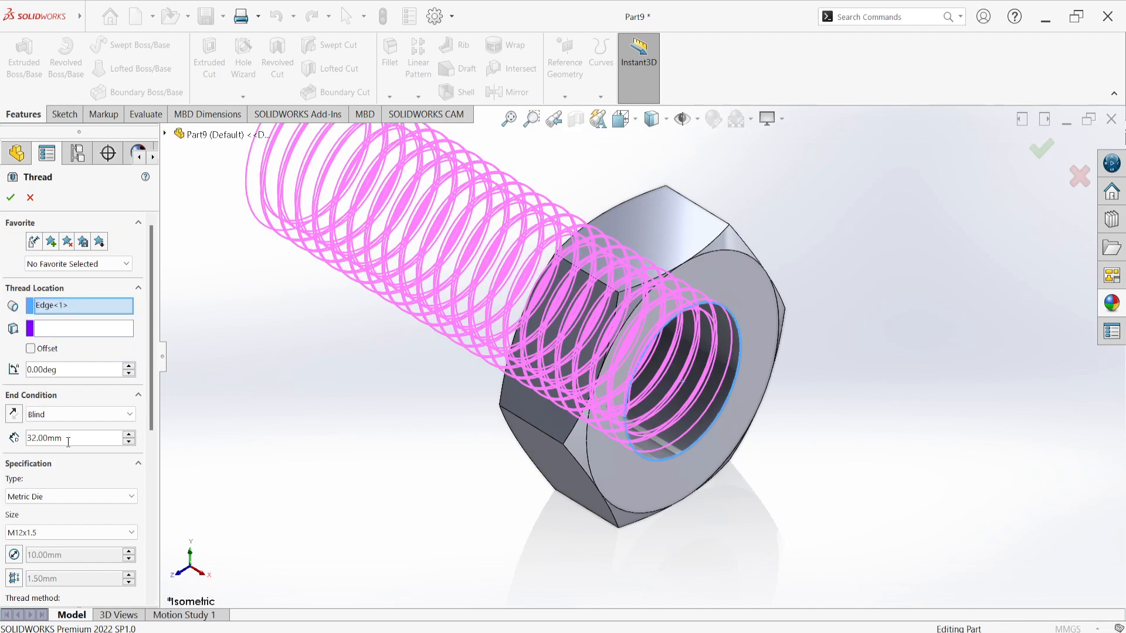
pyautogui.moveTo(68, 443); pyautogui.dragTo(2, 438)
pyautogui.write('10')
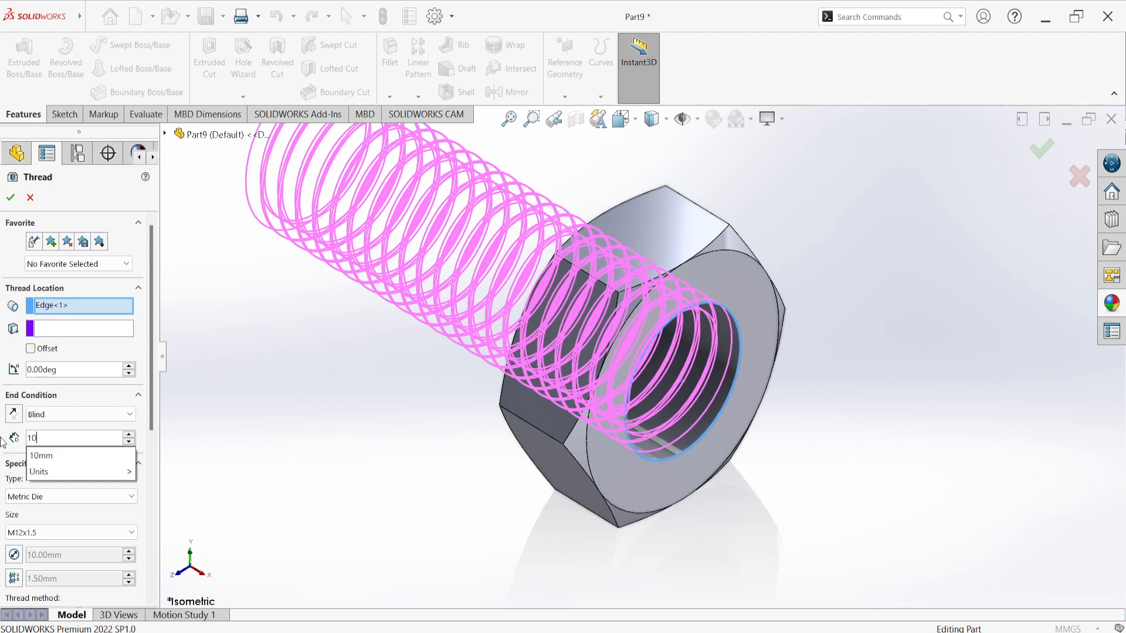
pyautogui.press('Return')
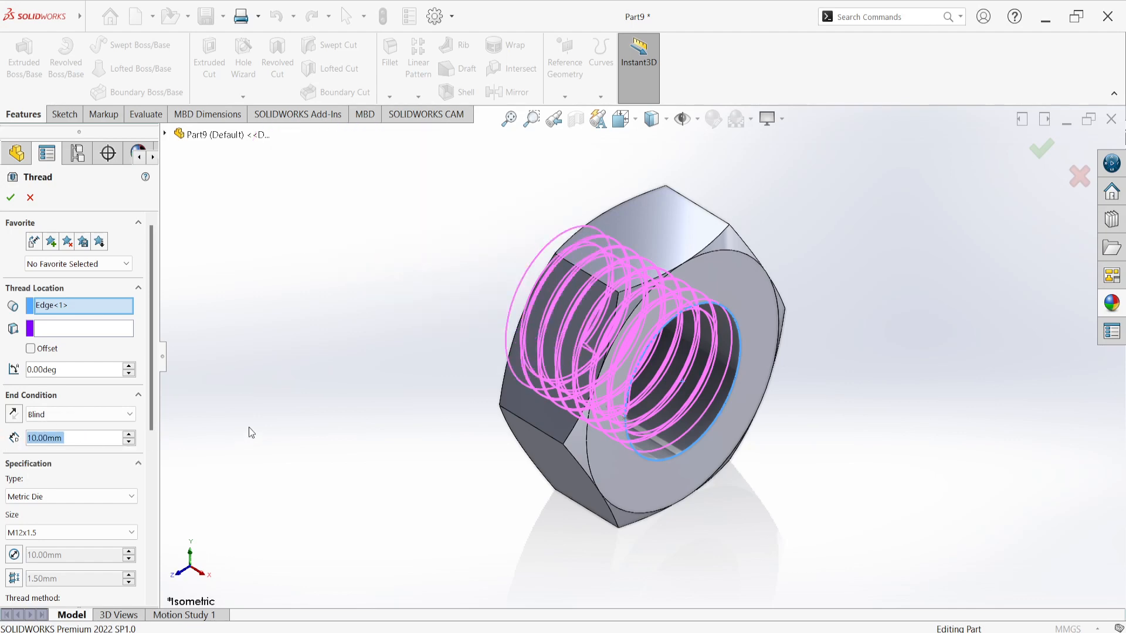
# - Offset the thread's start by 2 mm from the hole edge, with the offset direction reversed so it begins outside the nut
pyautogui.moveTo(311, 420); pyautogui.dragTo(322, 452, button='middle')
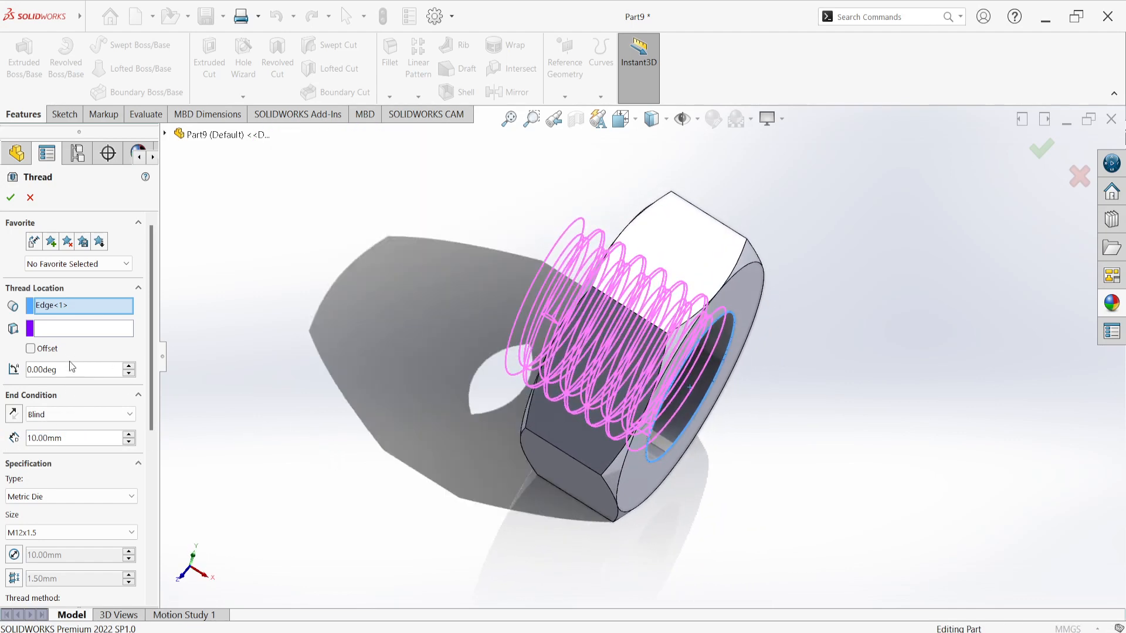
pyautogui.click(31, 348)
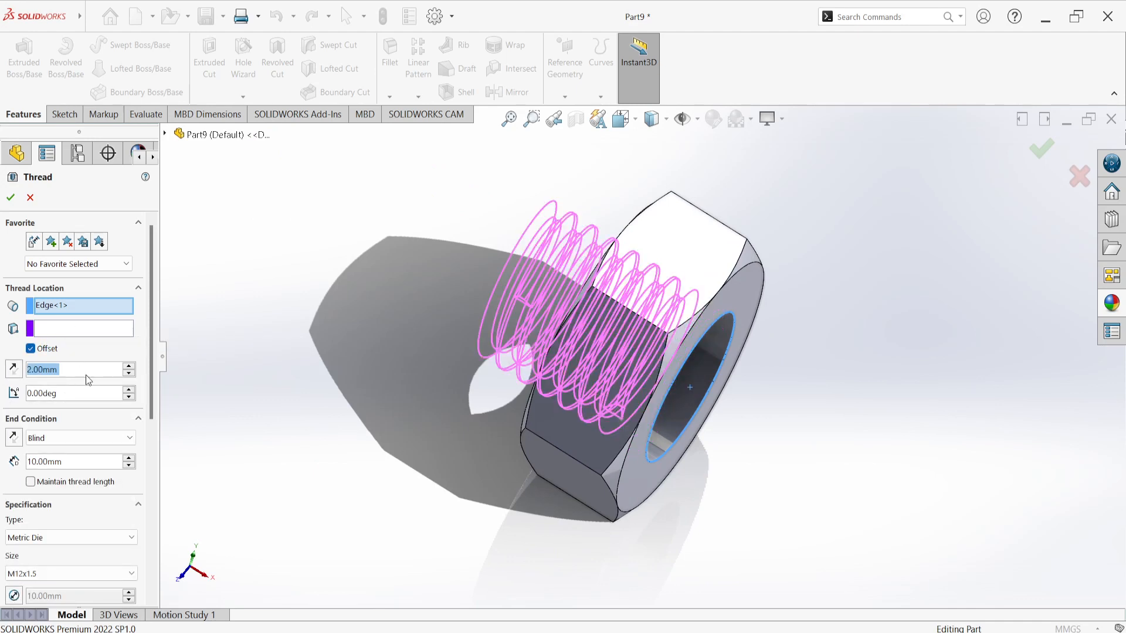
pyautogui.click(15, 371)
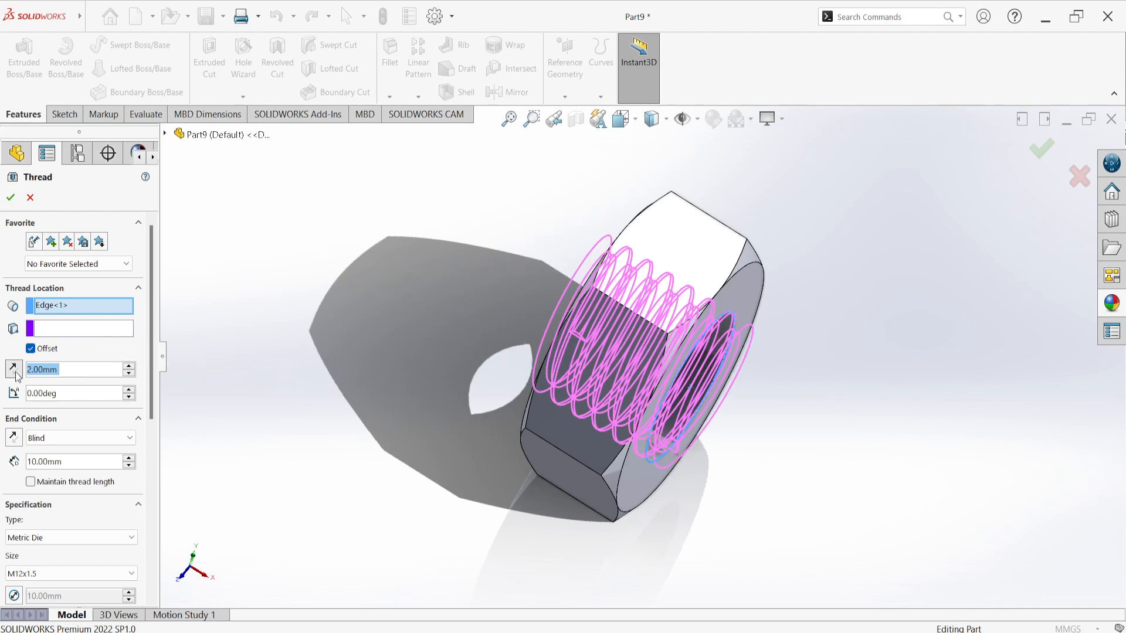
pyautogui.moveTo(260, 366)
pyautogui.mouseDown(button='middle')
pyautogui.moveTo(284, 389)
pyautogui.moveTo(231, 372)
pyautogui.moveTo(269, 417)
pyautogui.moveTo(237, 307)
pyautogui.moveTo(211, 312)
pyautogui.moveTo(202, 291)
pyautogui.moveTo(254, 334)
pyautogui.moveTo(251, 371)
pyautogui.mouseUp(button='middle')
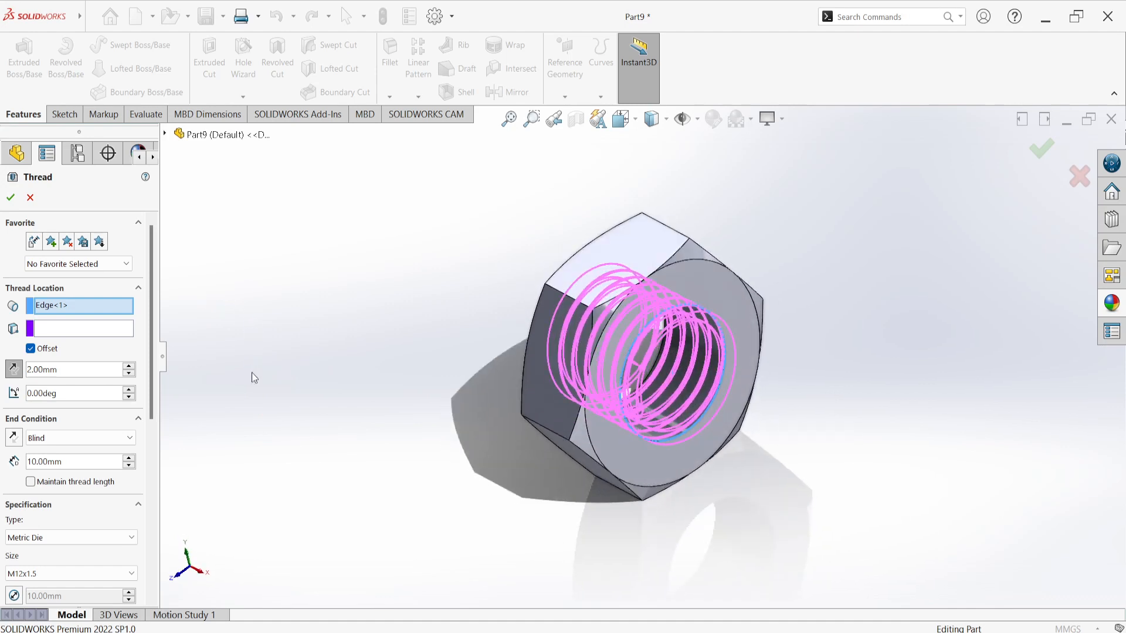
# - Mirror the thread profile horizontally, keep the right-hand M12x1.5 cut thread, and finish the Thread feature in the nut's hole
pyautogui.scroll(-5, 61, 493)
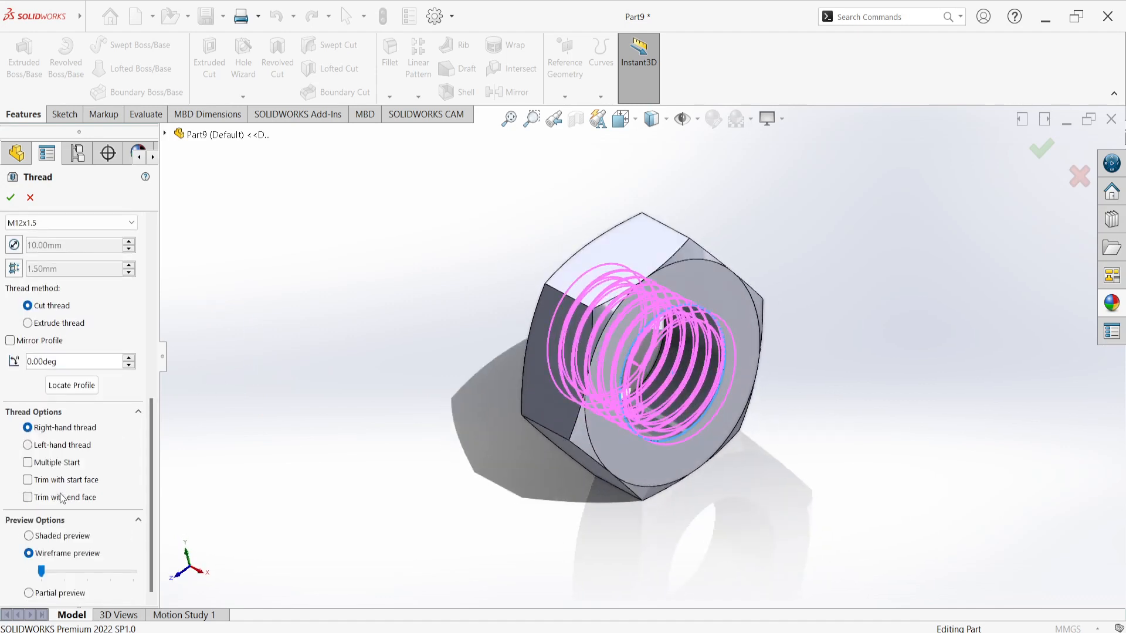
pyautogui.click(50, 344)
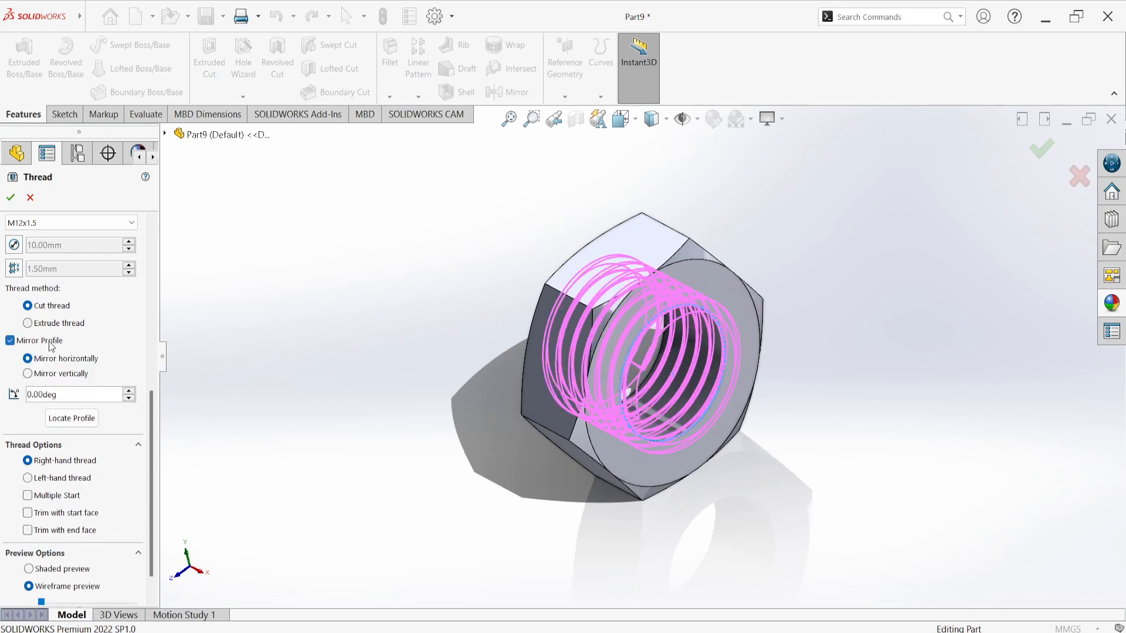
pyautogui.click(11, 200)
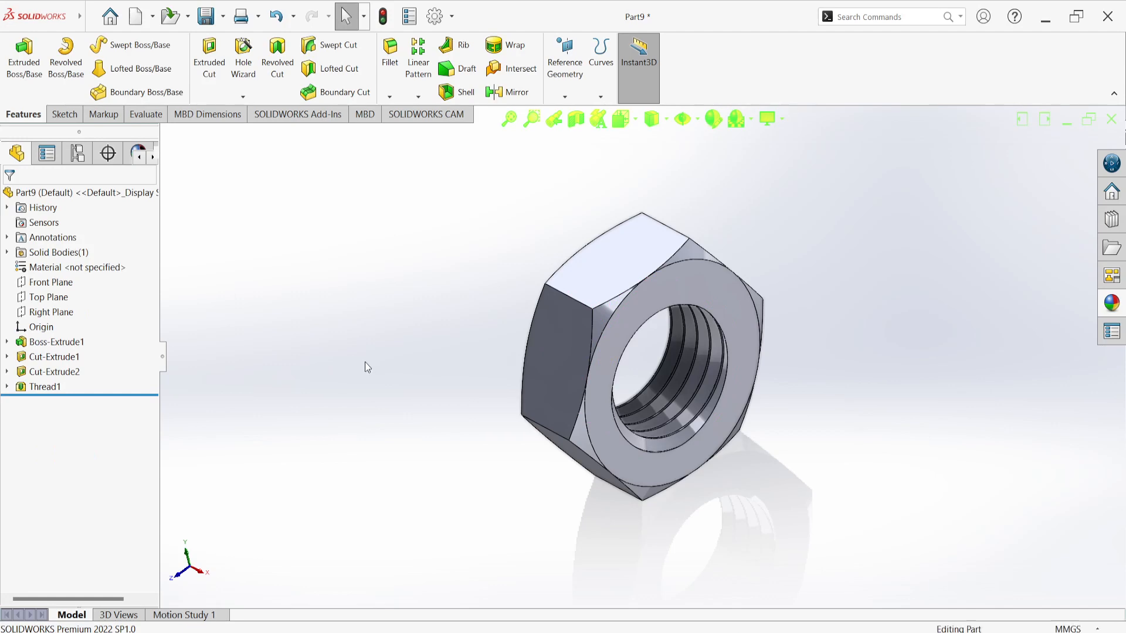
# - Save the finished nut as a SOLIDWORKS part named Part in the flange assembly folder, rebuilding the document before saving
pyautogui.moveTo(365, 362); pyautogui.dragTo(531, 470, button='middle')
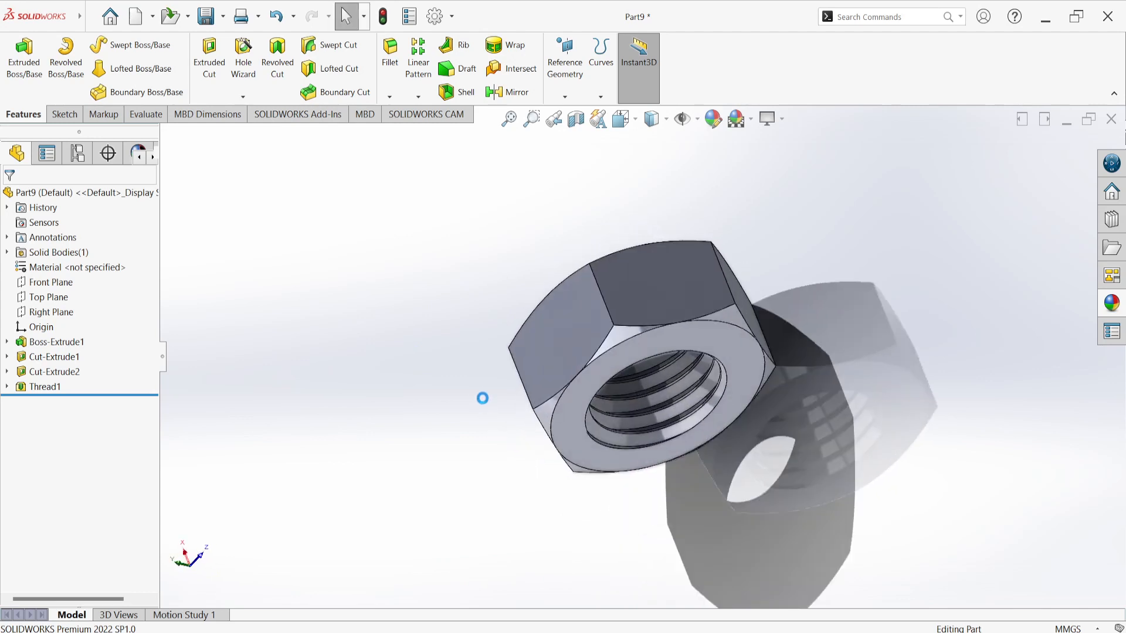
pyautogui.hotkey('ctrl', 's')
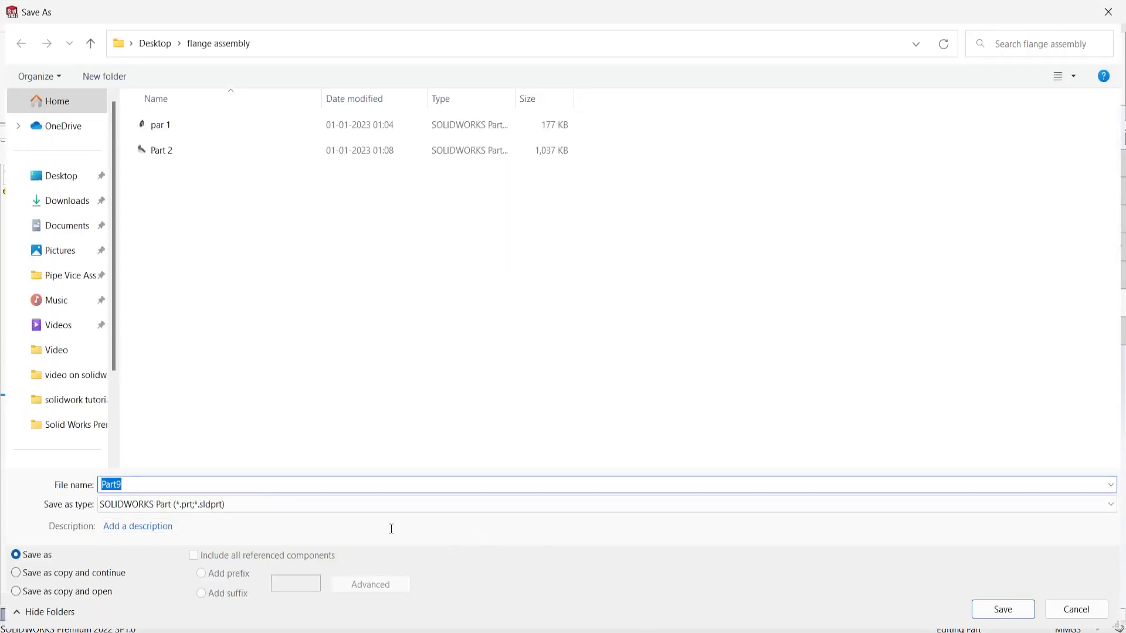
pyautogui.click(142, 490)
pyautogui.press('Return')
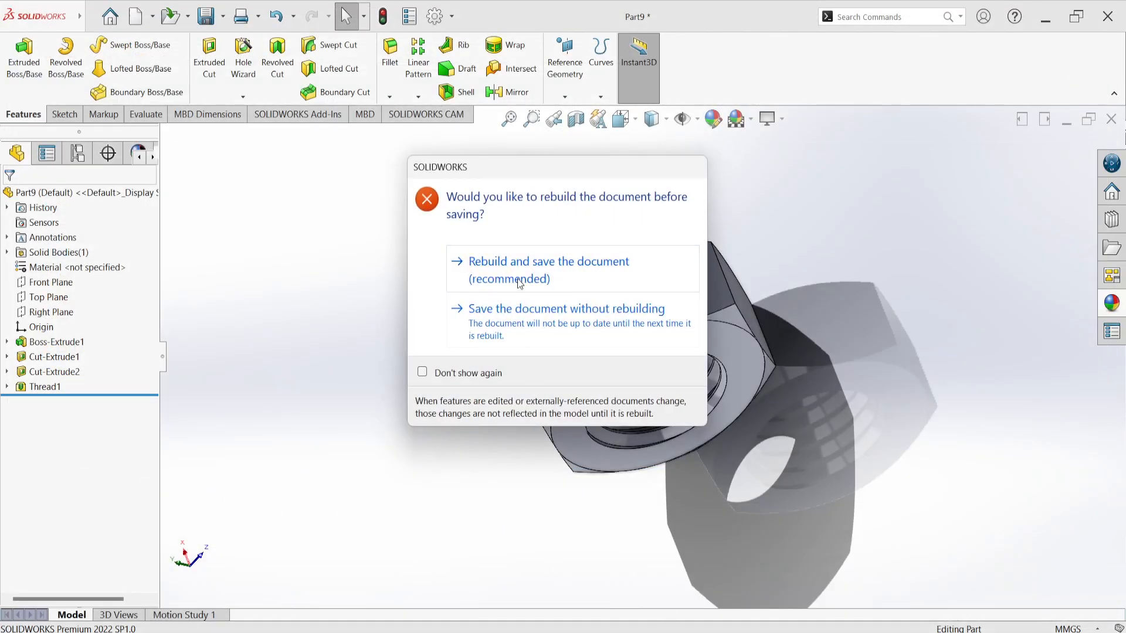
pyautogui.click(520, 275)
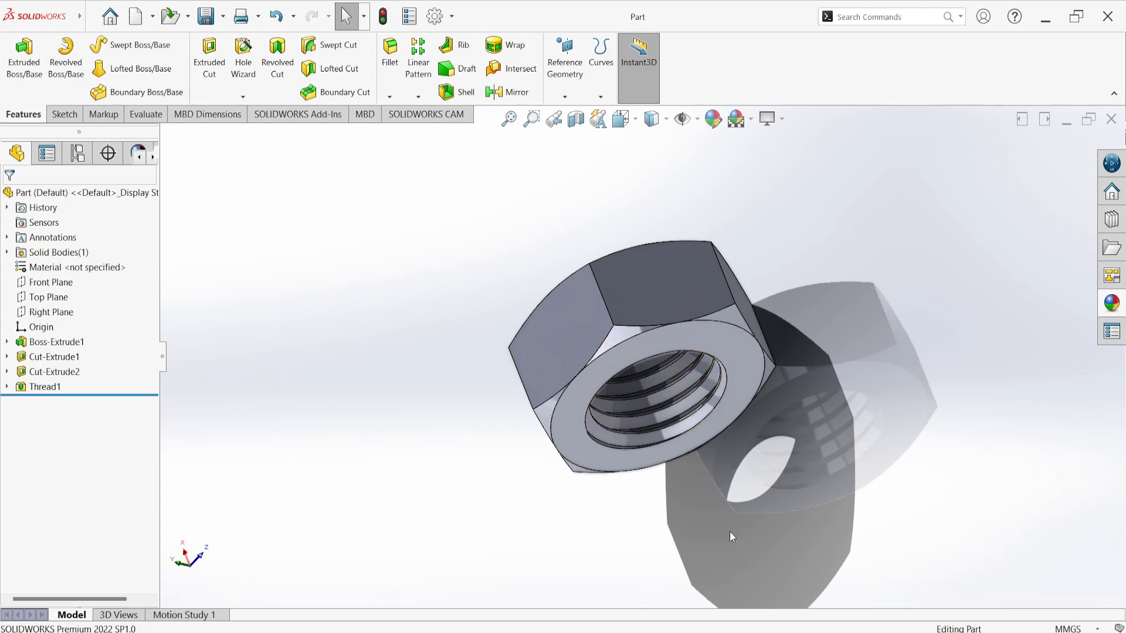
pyautogui.click(727, 632)
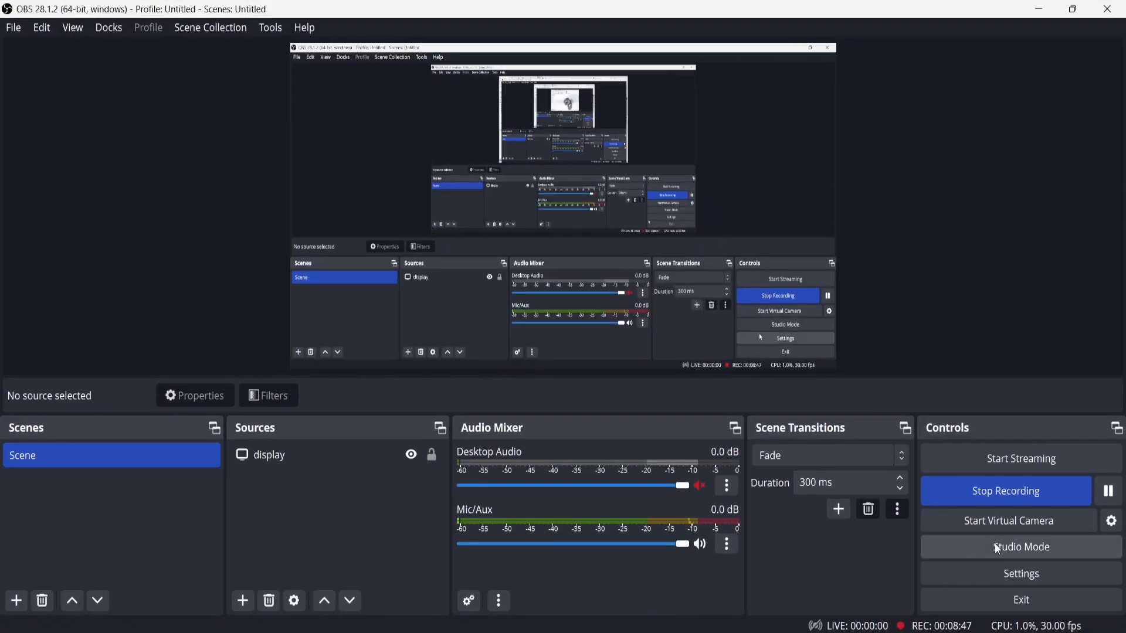